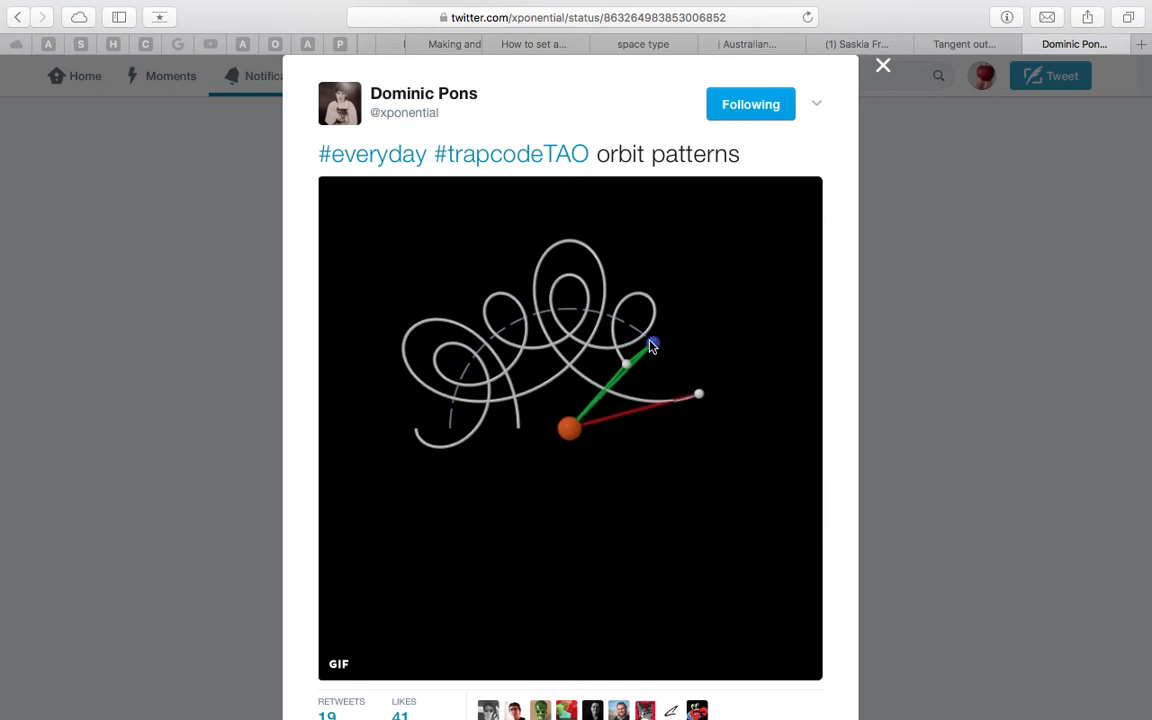
# Step: Examine the orbit patterns animation in the tweet
pyautogui.scroll(-2, 563, 359)
pyautogui.scroll(-5, 563, 359)
pyautogui.scroll(7, 563, 360)
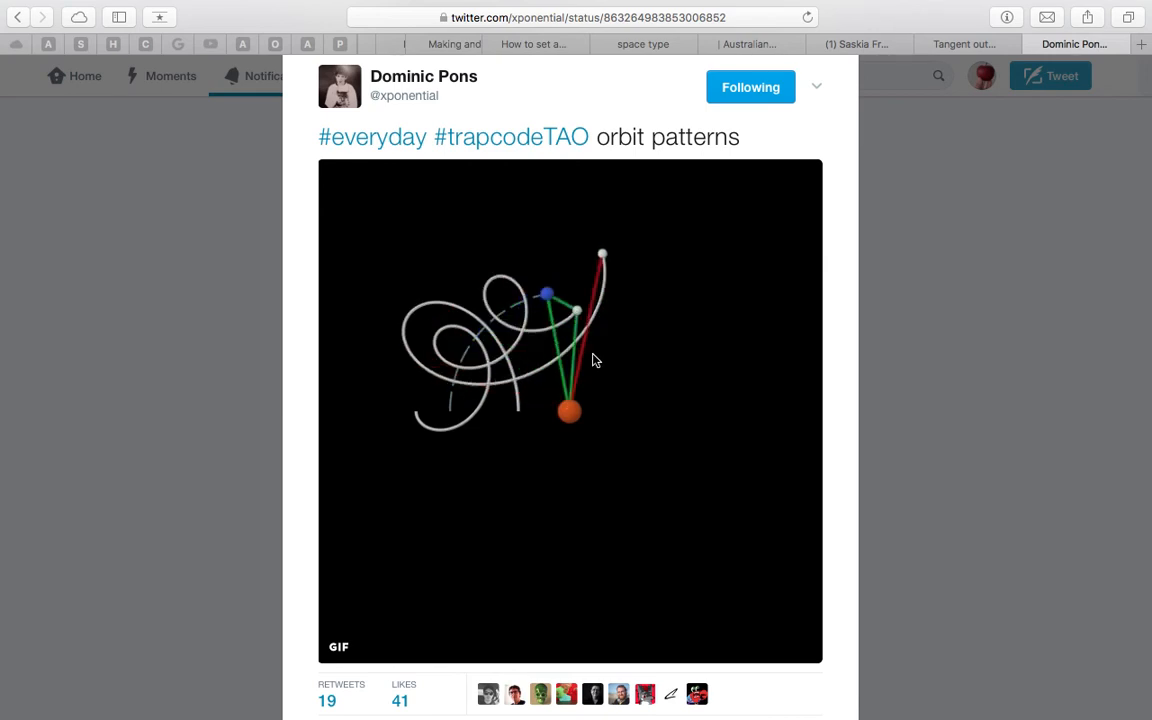
# Step: Switch to Blender and examine the orange and turquoise orbit curves within the ring of circles in the 3D view
pyautogui.hotkey('ctrl', 'Right')
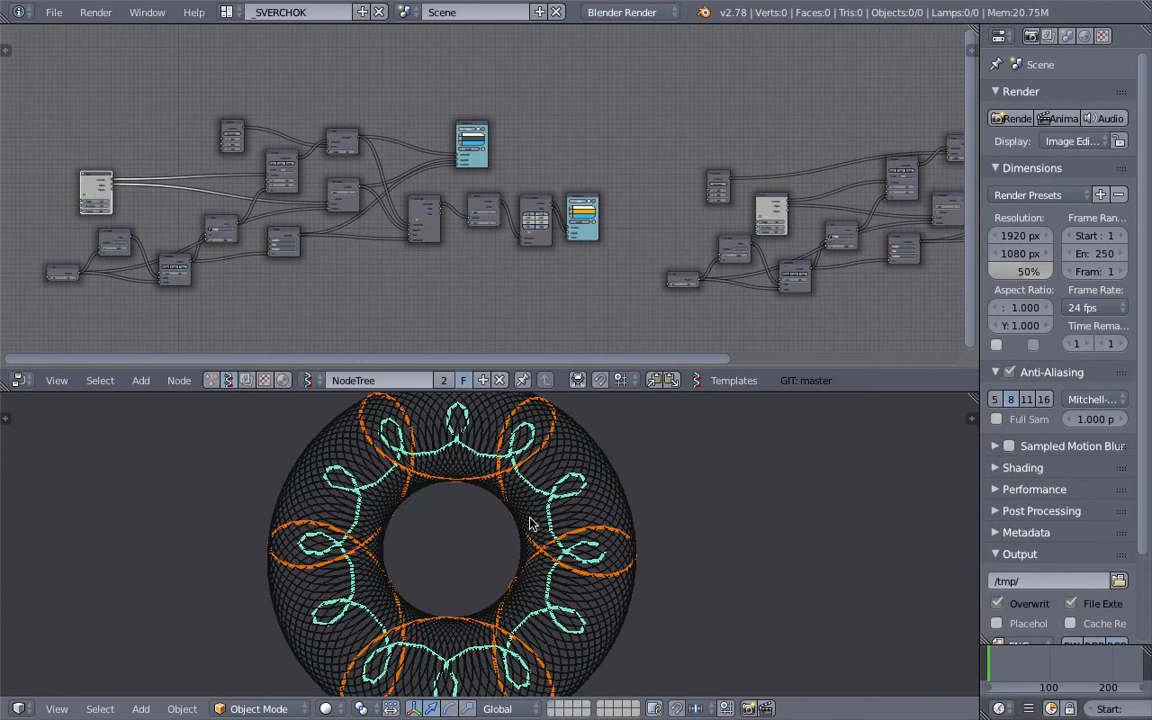
pyautogui.scroll(-1, 428, 244)
pyautogui.scroll(5, 428, 244)
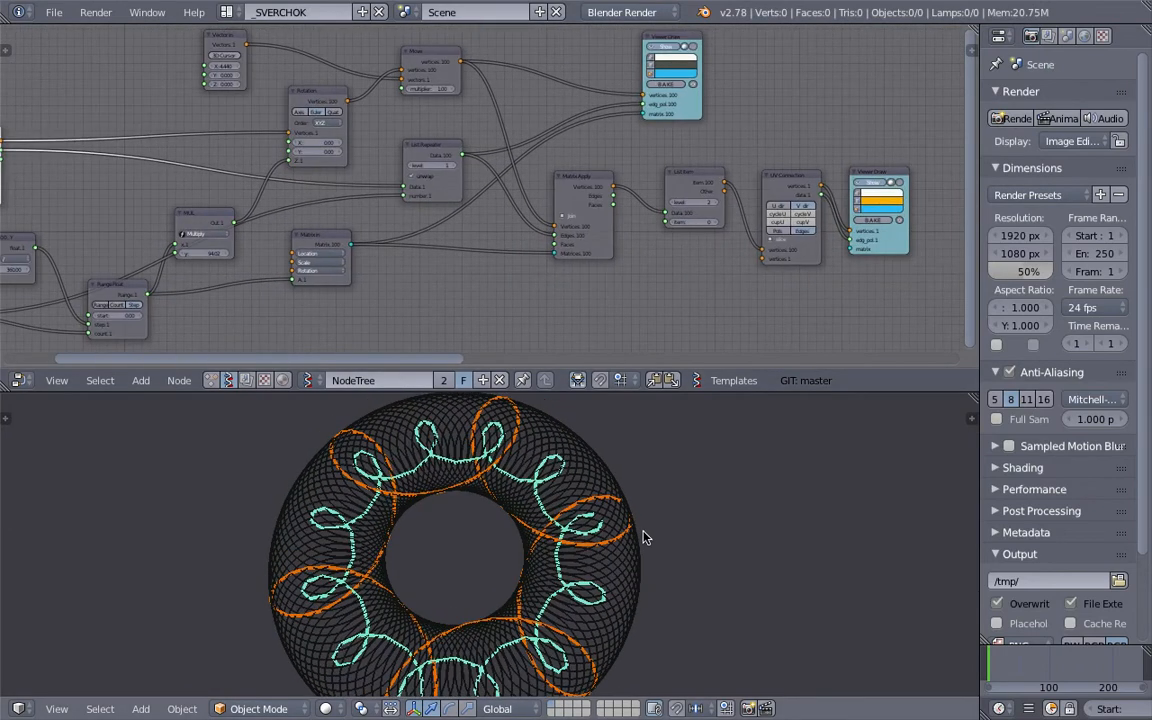
pyautogui.scroll(-3, 630, 537)
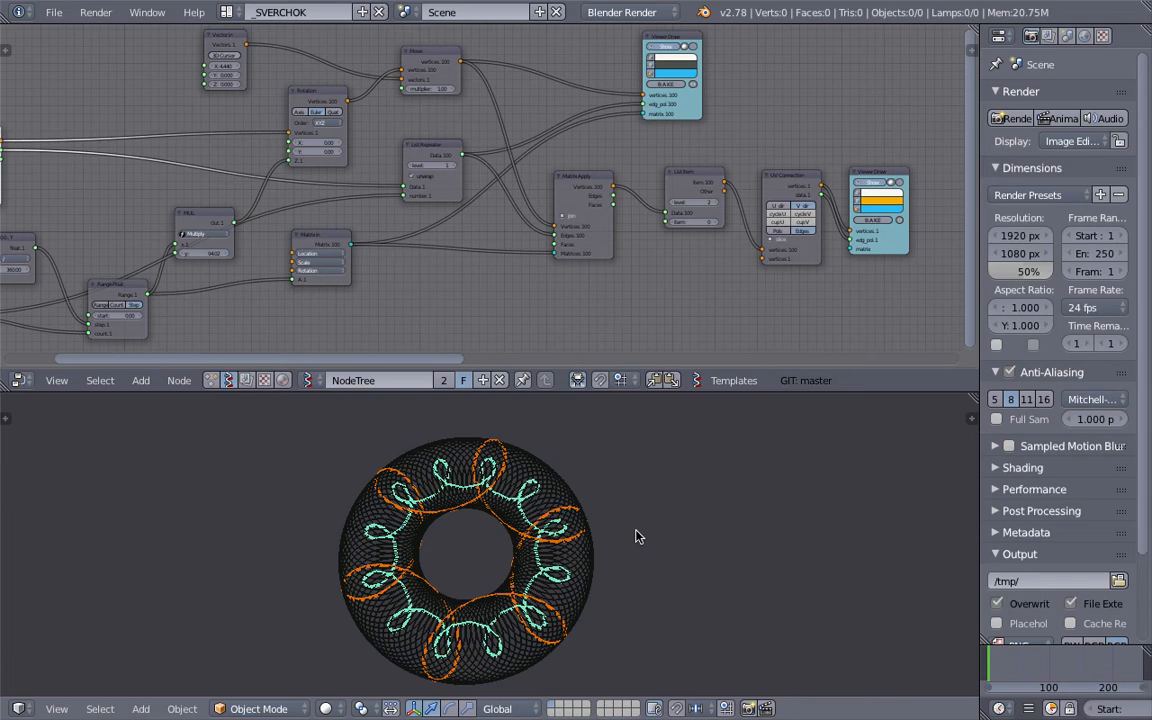
pyautogui.scroll(4, 638, 535)
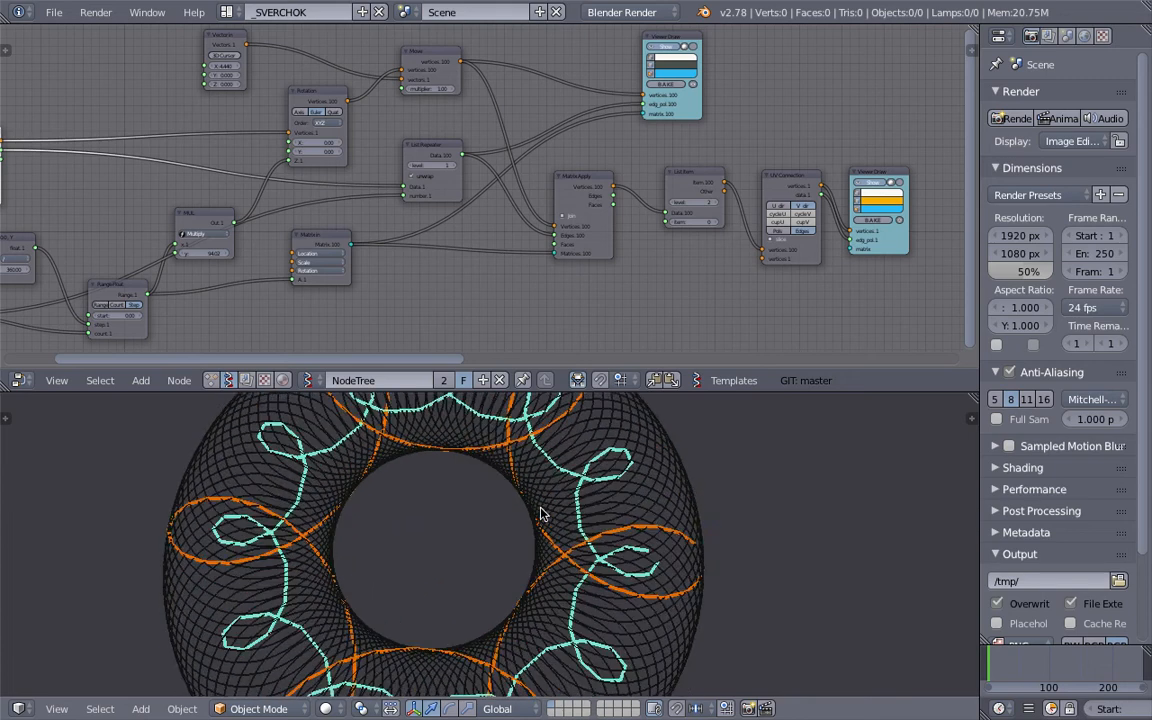
pyautogui.scroll(-3, 456, 522)
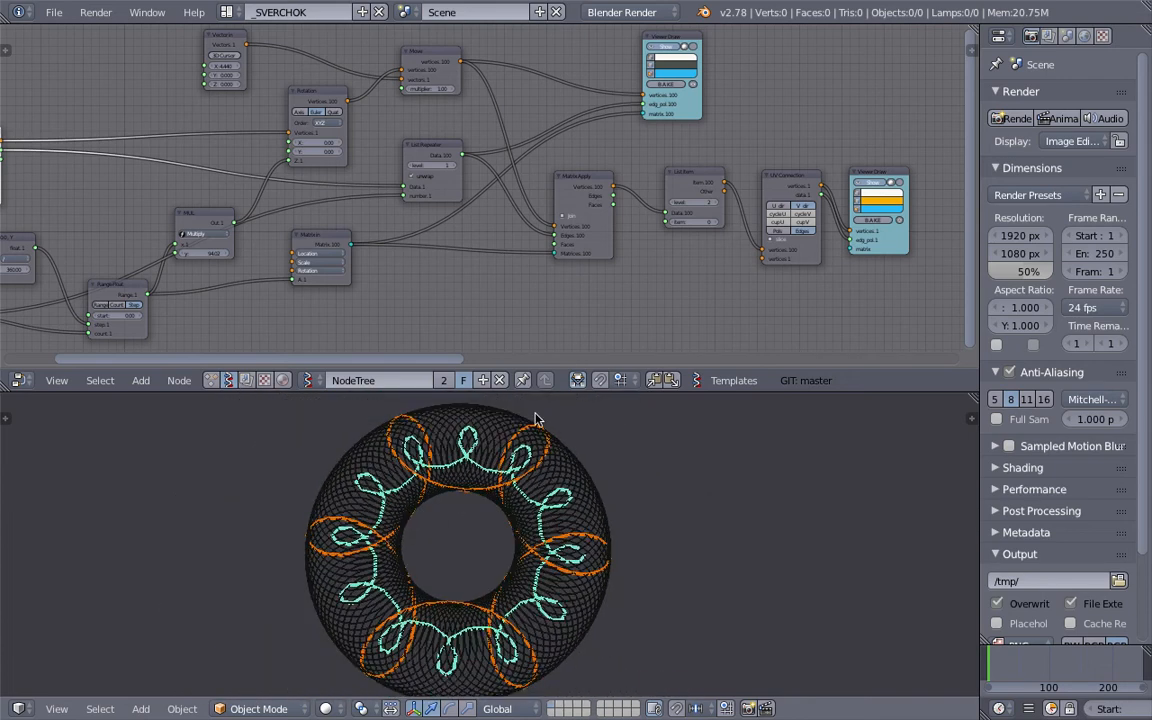
pyautogui.keyDown('shift'); pyautogui.moveTo(535, 404); pyautogui.dragTo(500, 404, button='middle'); pyautogui.keyUp('shift')
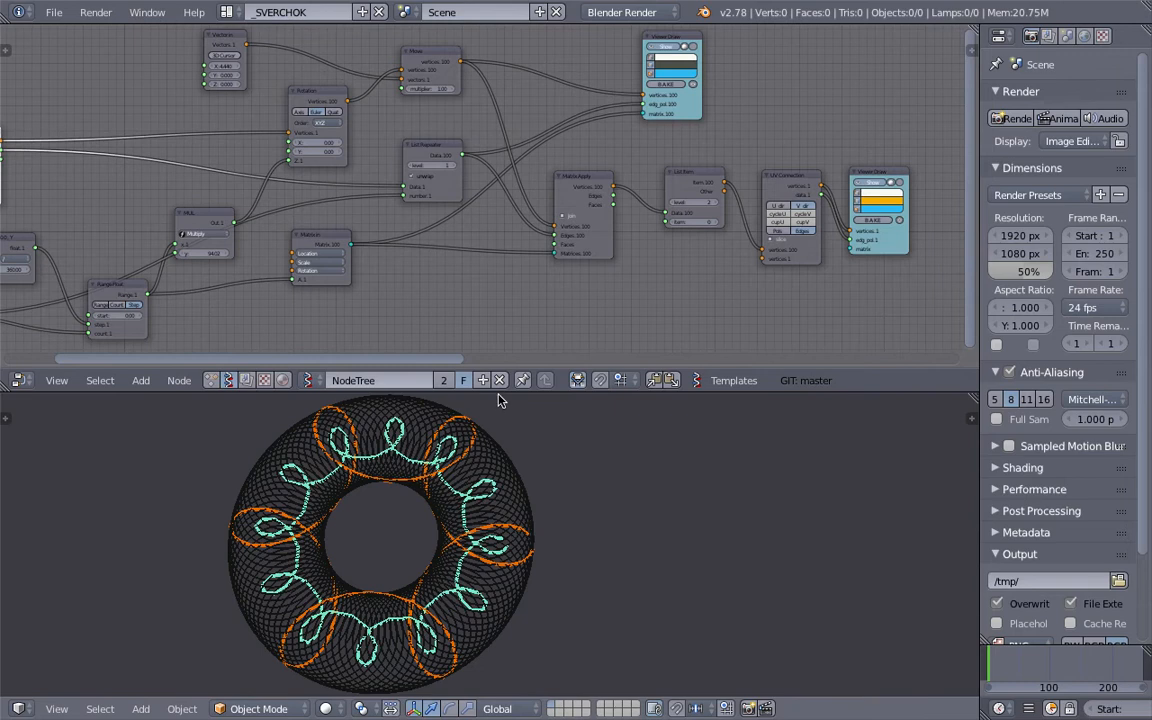
# Step: Enlarge the 3D view area slightly and fit the first node group in the node editor
pyautogui.moveTo(500, 393); pyautogui.dragTo(500, 368)
pyautogui.scroll(-3, 413, 224)
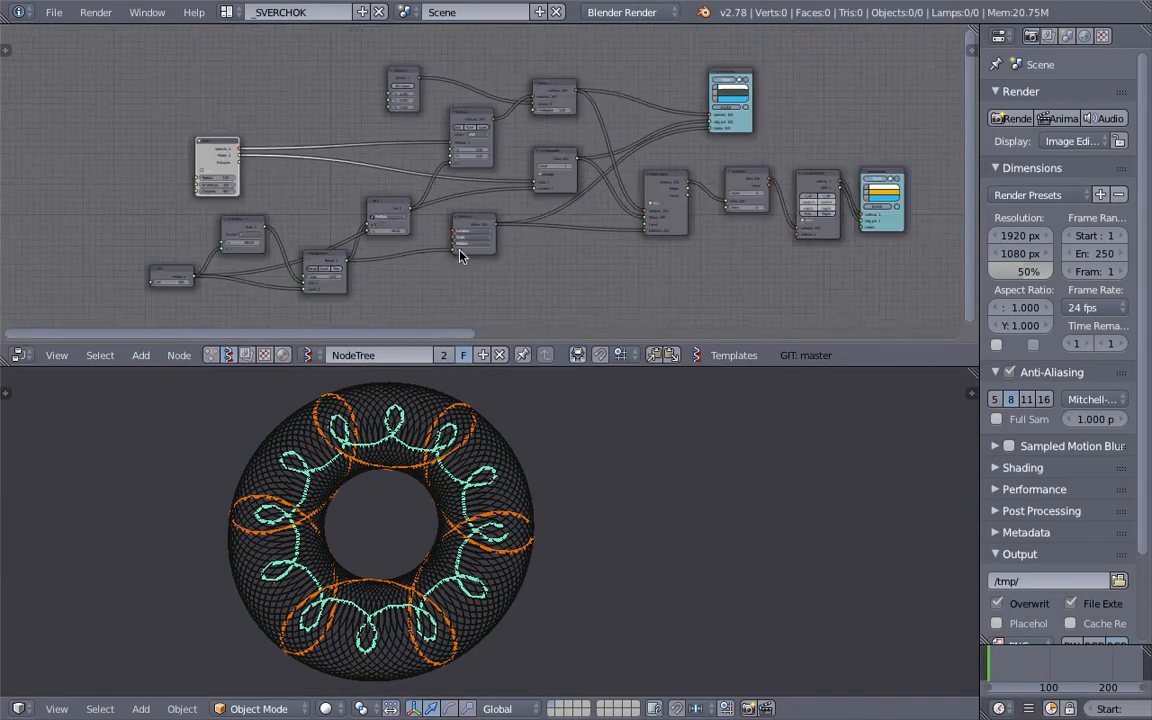
pyautogui.keyDown('shift'); pyautogui.moveTo(569, 497); pyautogui.dragTo(493, 494, button='middle'); pyautogui.keyUp('shift')
# Step: Switch to the browser to check the orbit animation again, return to Blender and compare it with the ring's curves
pyautogui.hotkey('ctrl', 'Left')
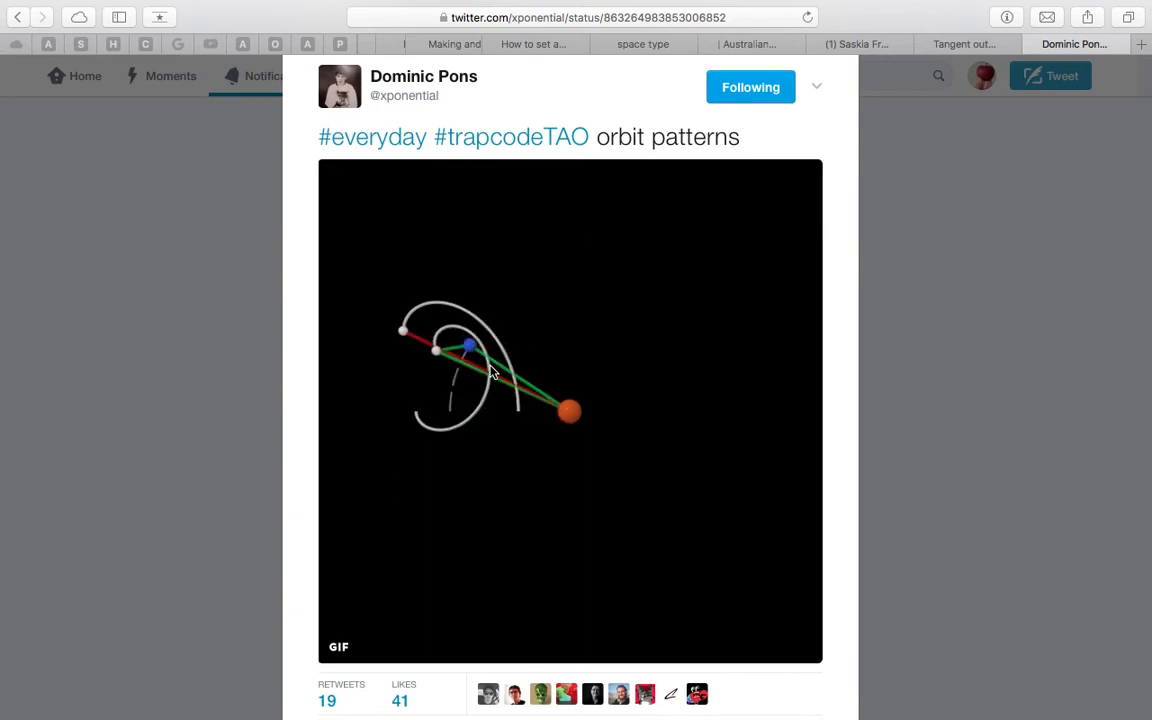
pyautogui.hotkey('ctrl', 'Right')
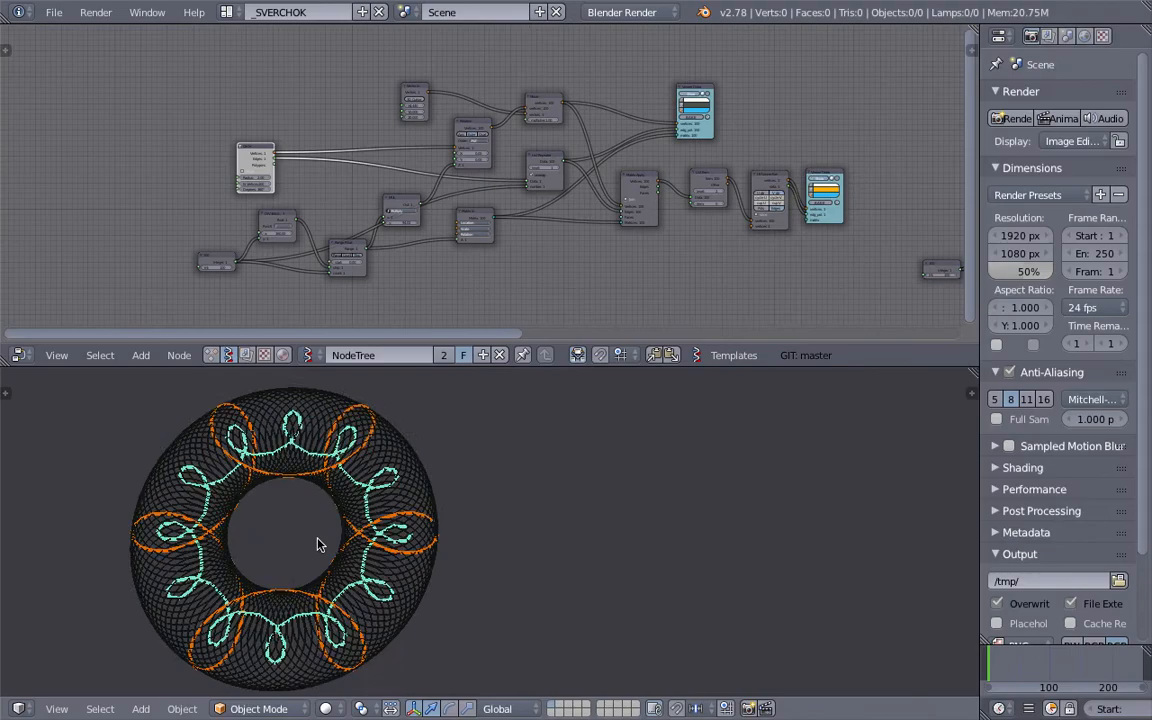
pyautogui.moveTo(319, 543); pyautogui.dragTo(371, 457, button='middle')
pyautogui.scroll(5, 509, 473)
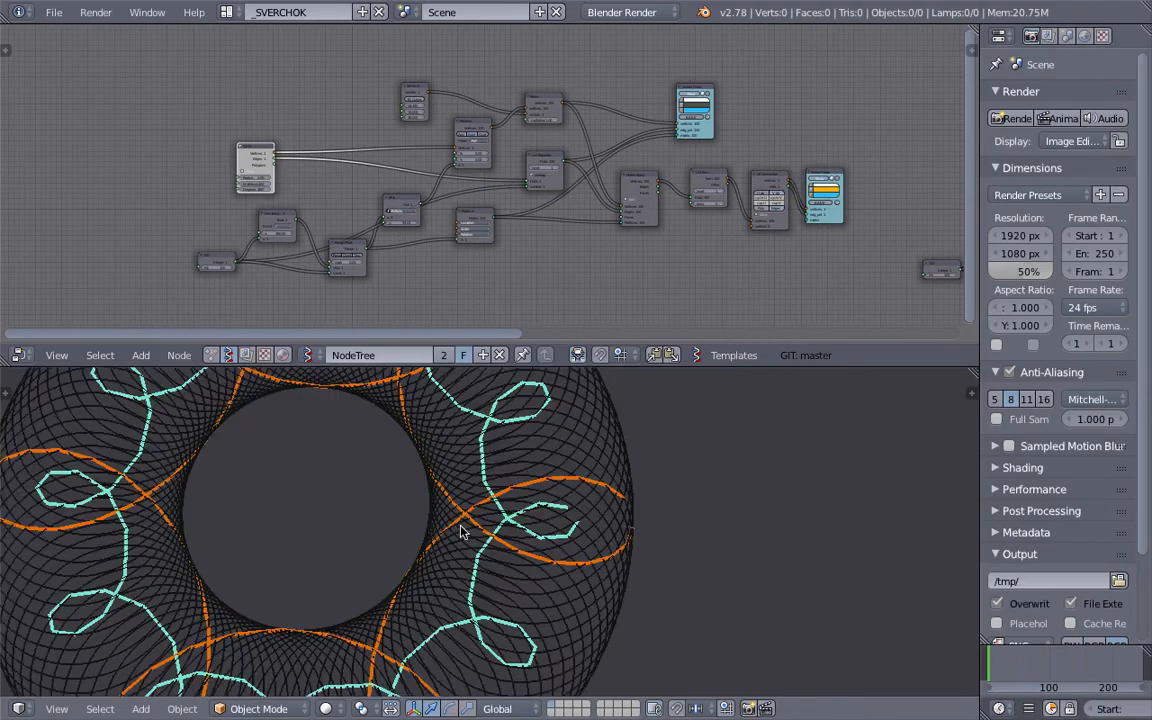
pyautogui.scroll(-5, 525, 514)
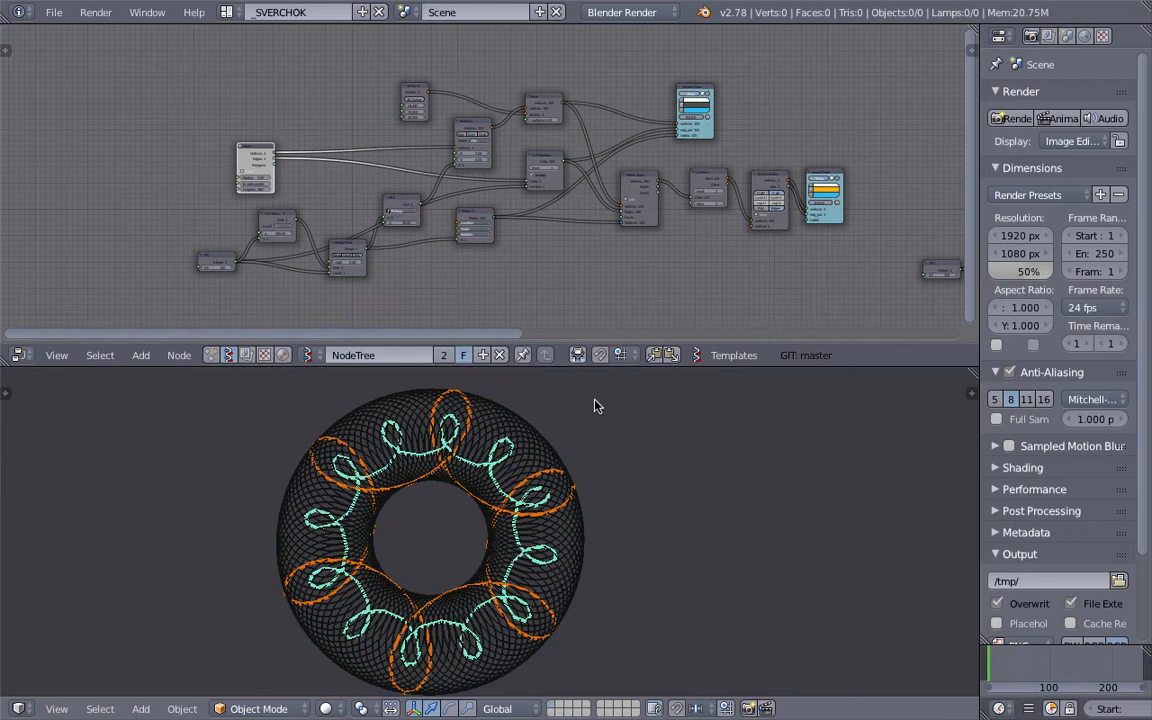
# Step: Enlarge the 3D view area further and look at the orbit curves from the top
pyautogui.moveTo(518, 341); pyautogui.dragTo(519, 270)
pyautogui.scroll(4, 519, 155)
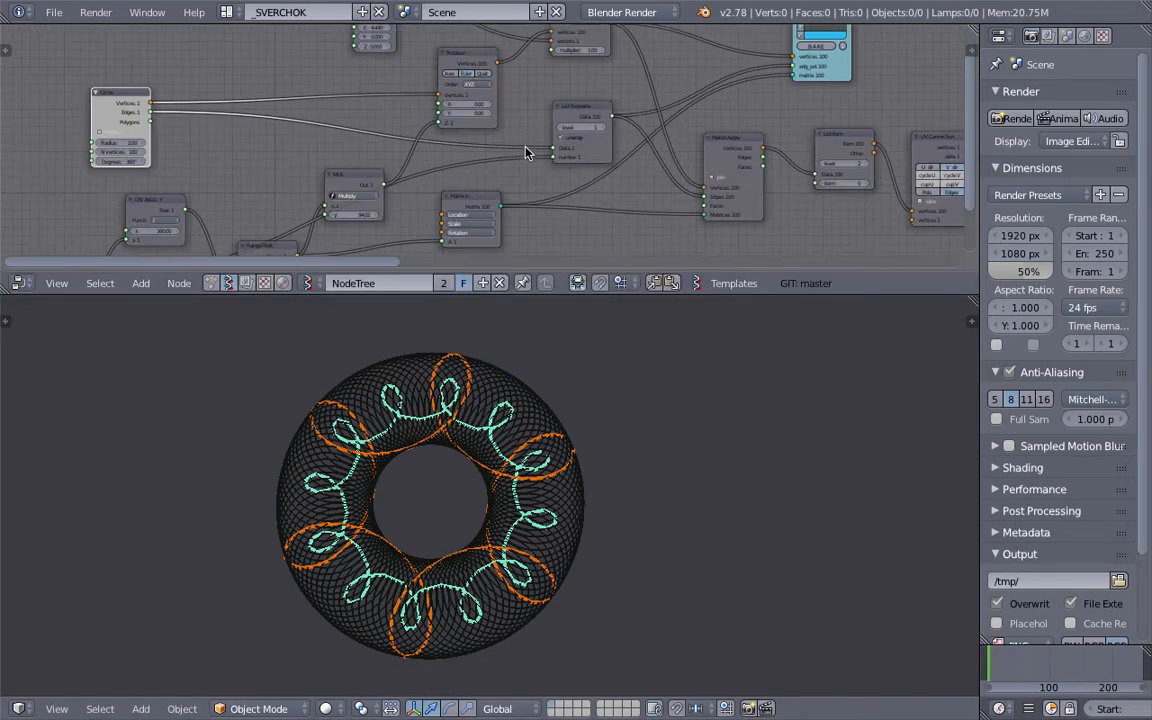
pyautogui.press('KP_7')
pyautogui.moveTo(662, 166); pyautogui.dragTo(622, 149, button='middle')
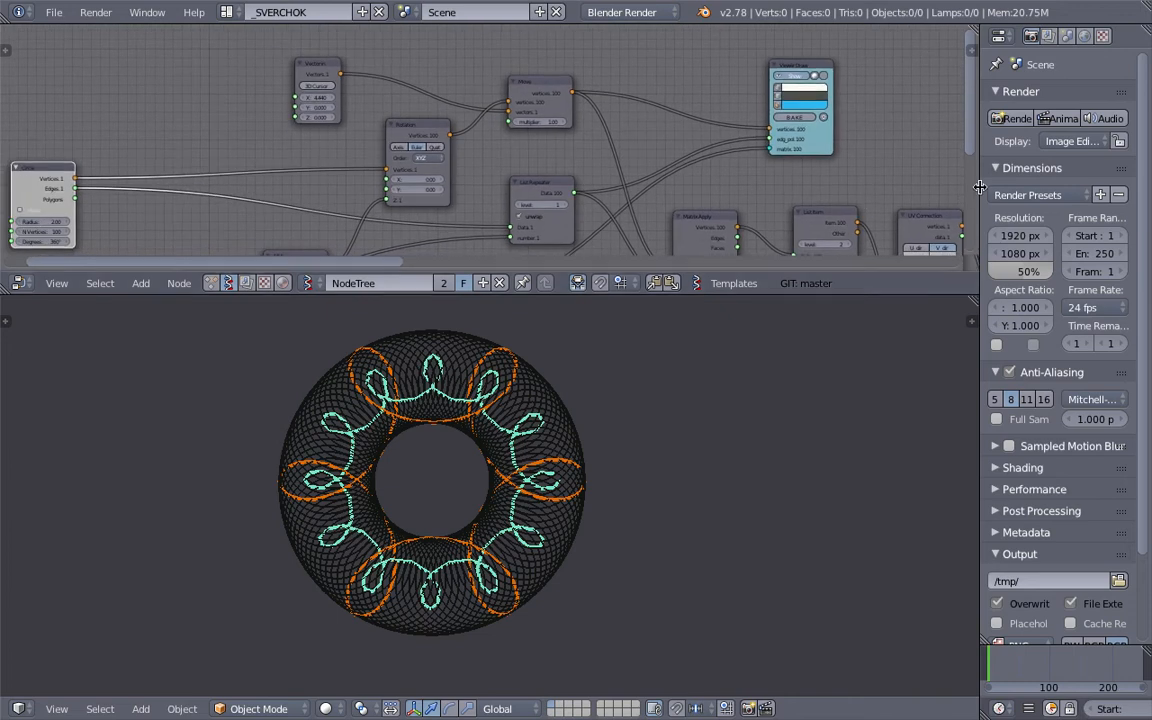
pyautogui.moveTo(980, 187); pyautogui.dragTo(984, 187)
pyautogui.scroll(-10, 488, 137)
pyautogui.moveTo(601, 166); pyautogui.dragTo(349, 141, button='middle')
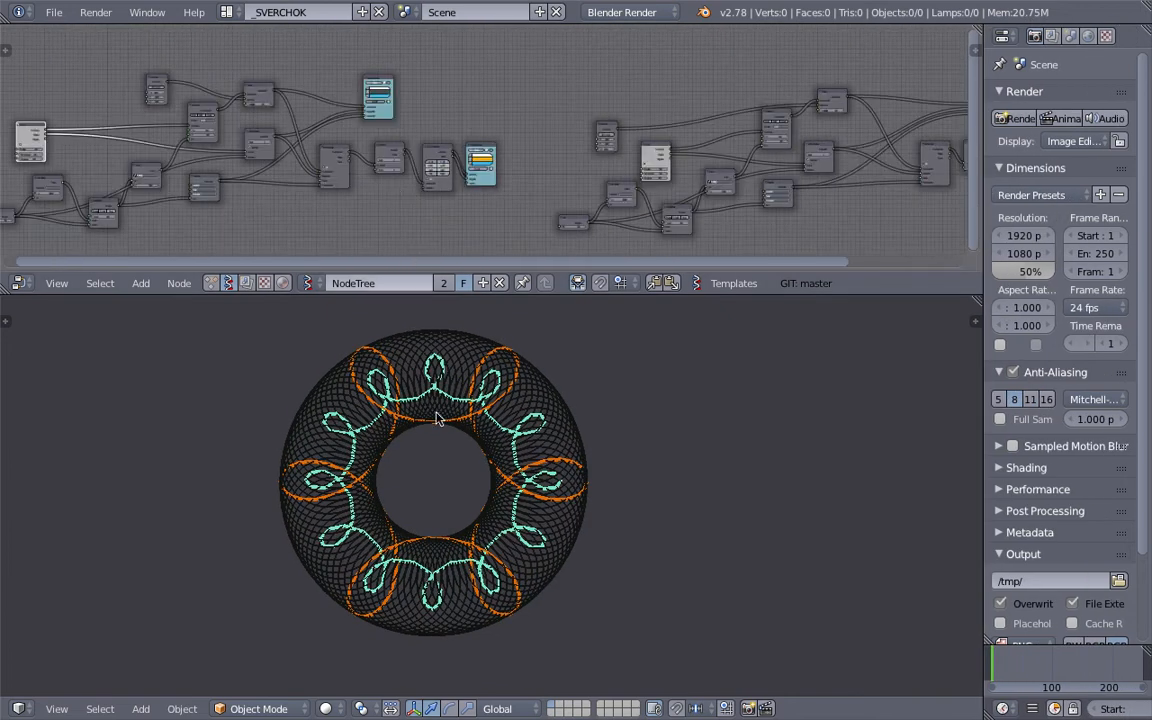
pyautogui.scroll(3, 470, 420)
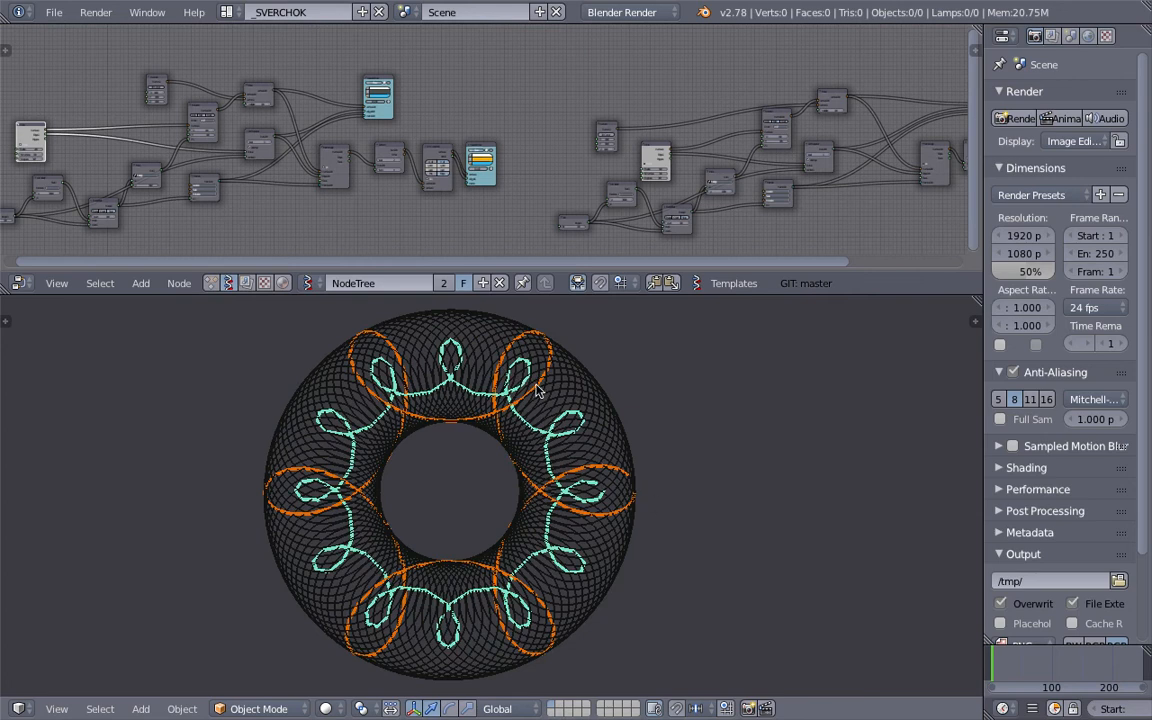
pyautogui.moveTo(497, 402); pyautogui.dragTo(396, 433, button='middle')
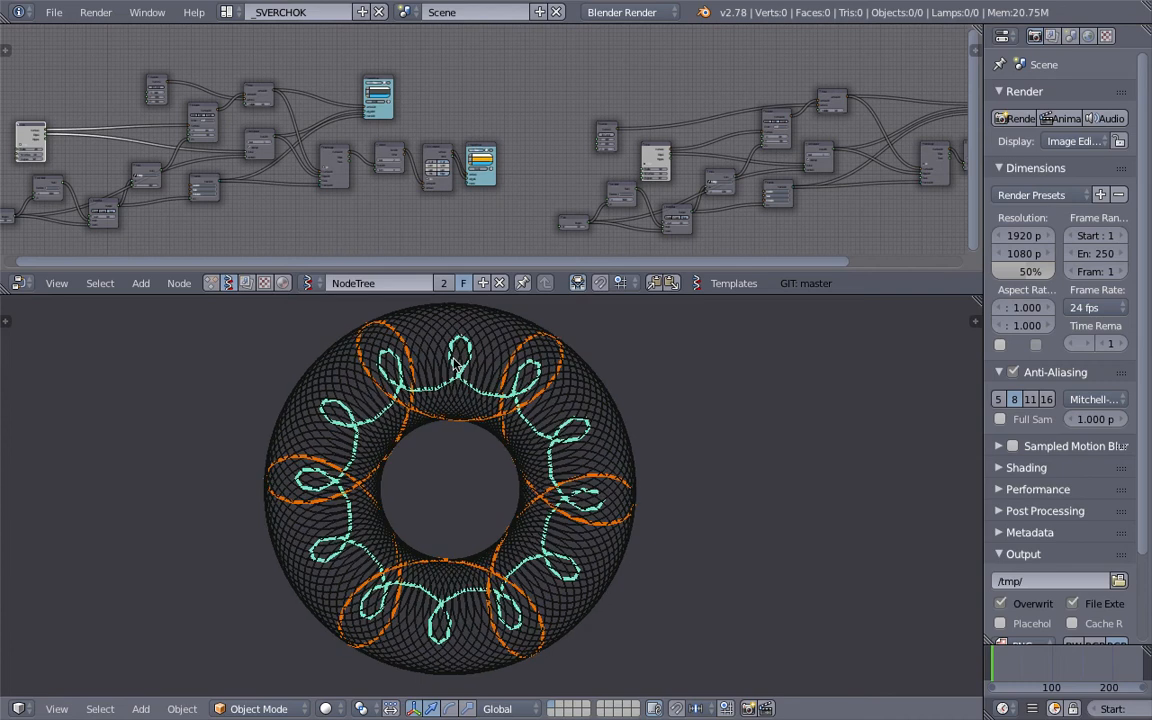
# Step: Open the 3D view's display settings and turn off Only Render
pyautogui.click(977, 320)
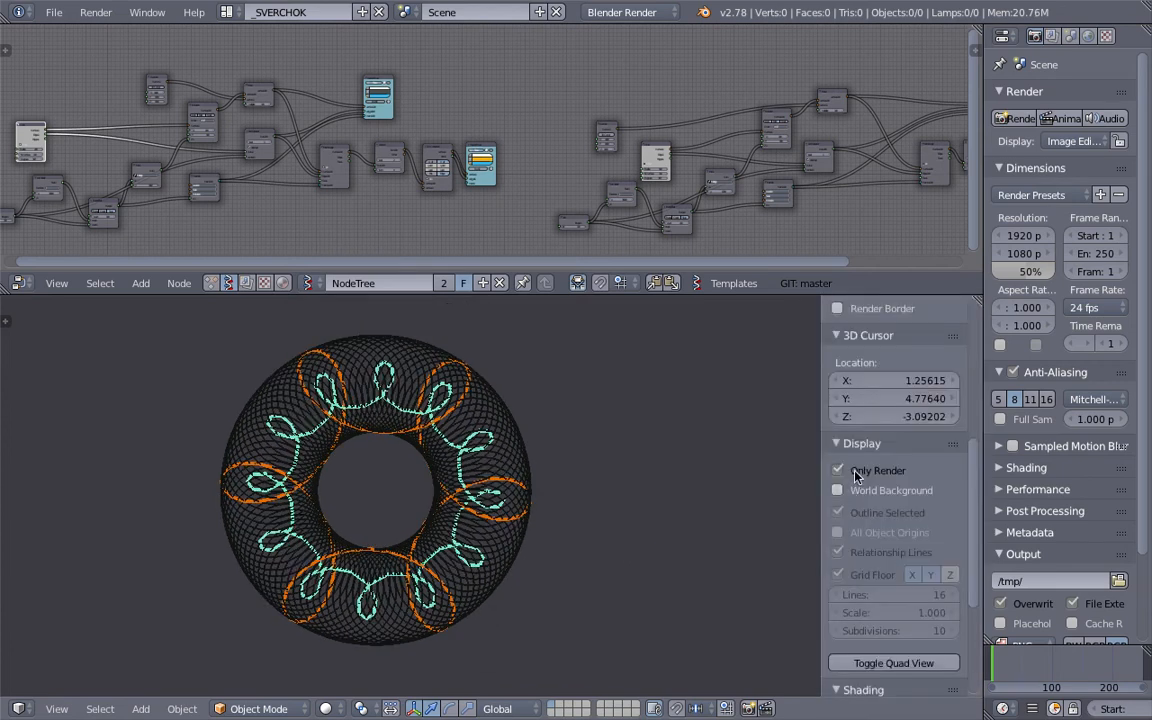
pyautogui.click(856, 476)
pyautogui.moveTo(578, 483); pyautogui.dragTo(560, 411, button='middle')
# Step: Delete the whole first node group, the one producing the orange orbit curve
pyautogui.moveTo(622, 180); pyautogui.dragTo(510, 162, button='middle')
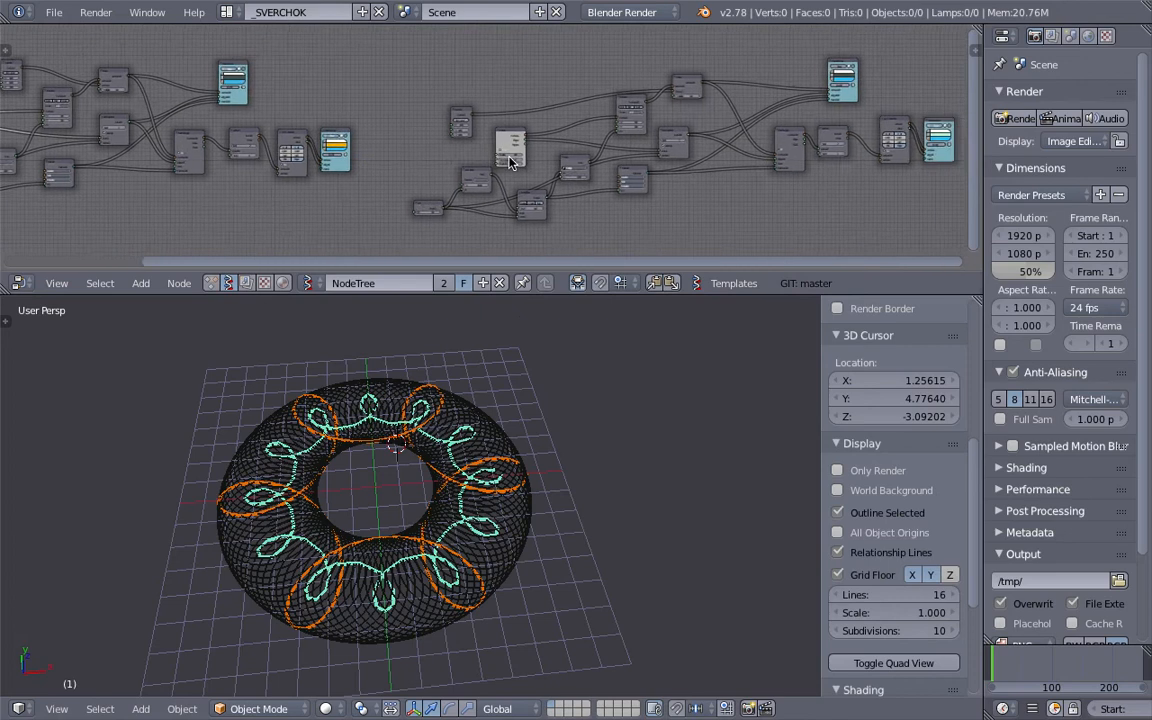
pyautogui.scroll(-2, 490, 155)
pyautogui.moveTo(360, 127); pyautogui.dragTo(598, 131, button='middle')
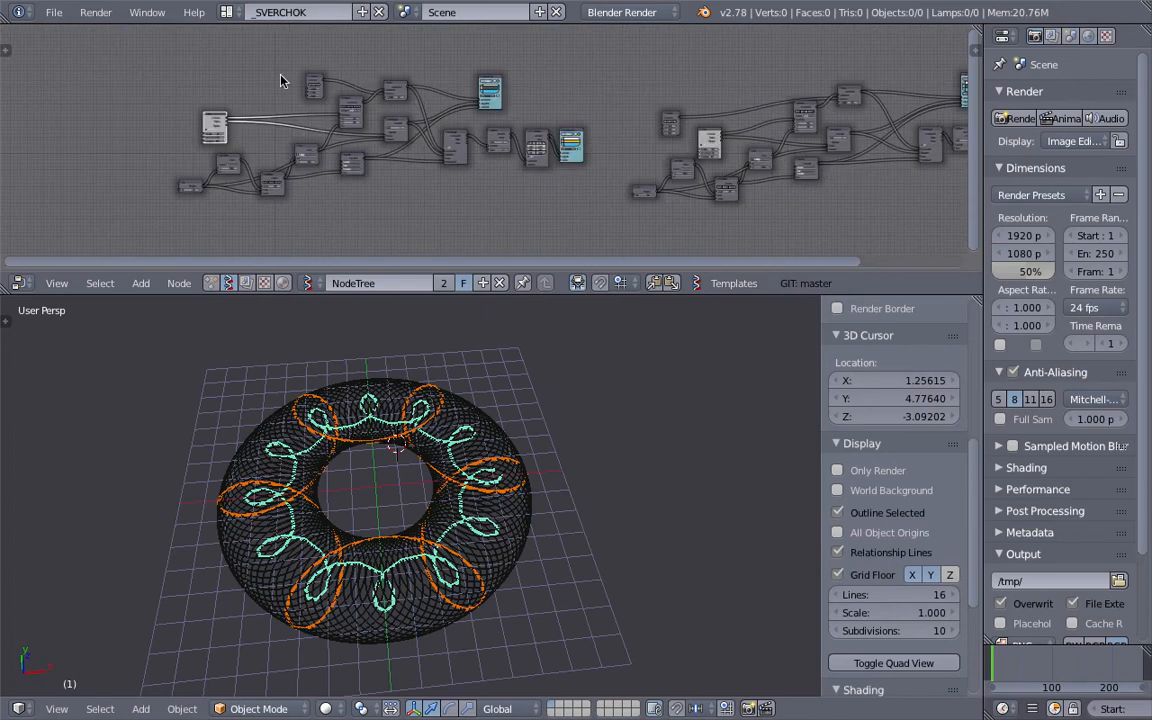
pyautogui.press('b')
pyautogui.moveTo(133, 48); pyautogui.dragTo(511, 179)
pyautogui.press('g')
pyautogui.moveTo(532, 110); pyautogui.dragTo(355, 119, button='middle')
pyautogui.moveTo(447, 112); pyautogui.dragTo(522, 120, button='middle')
pyautogui.press('Delete')
# Step: Set the 3D view to top view with the whole turquoise curve in frame
pyautogui.moveTo(400, 430); pyautogui.dragTo(350, 505, button='middle')
pyautogui.scroll(3, 440, 483)
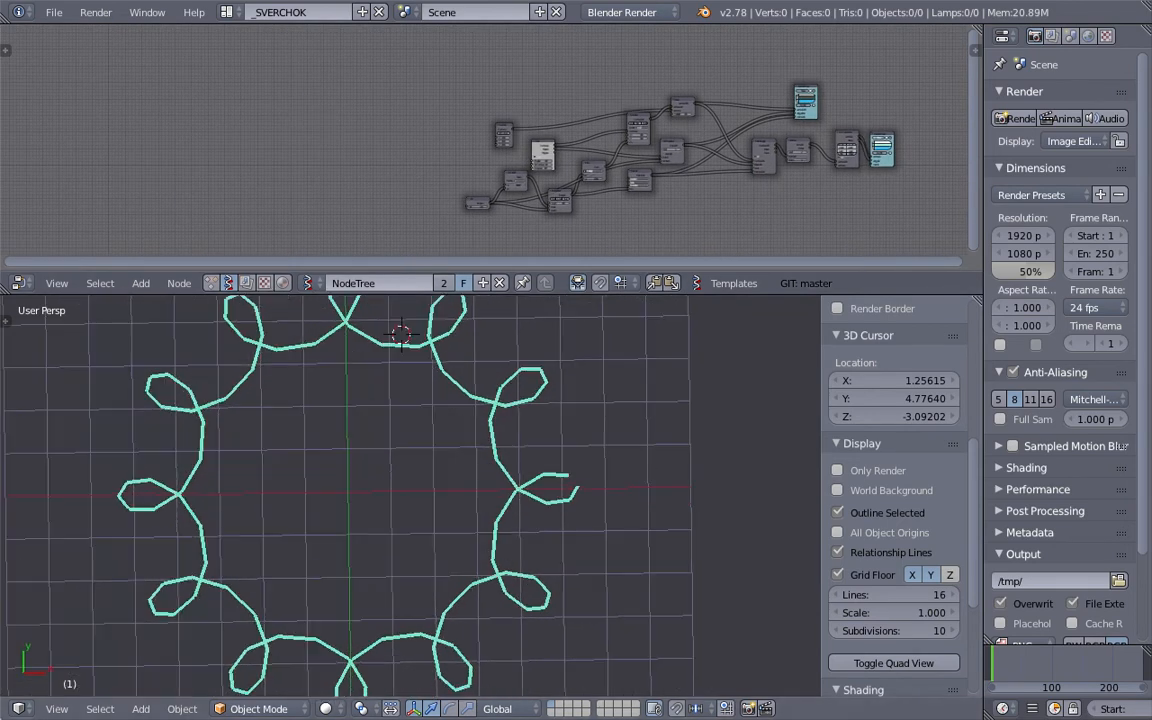
pyautogui.click(57, 710)
pyautogui.click(60, 613)
pyautogui.scroll(-3, 416, 501)
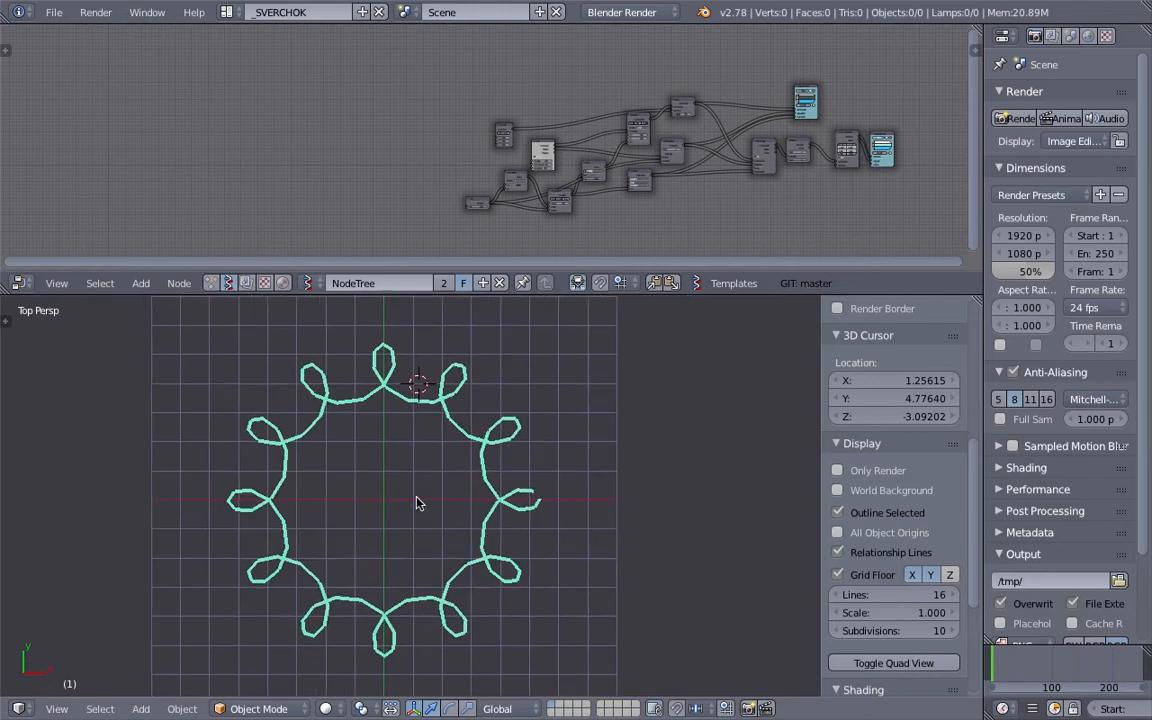
# Step: Show the output of the upper Viewer Draw node and examine the ring of circles behind the turquoise curve
pyautogui.moveTo(648, 170); pyautogui.dragTo(272, 176, button='middle')
pyautogui.scroll(3, 272, 176)
pyautogui.scroll(3, 468, 139)
pyautogui.moveTo(438, 68)
pyautogui.mouseDown(button='middle')
pyautogui.moveTo(450, 98)
pyautogui.moveTo(481, 117)
pyautogui.mouseUp(button='middle')
pyautogui.scroll(4, 450, 98)
pyautogui.scroll(7, 486, 136)
pyautogui.click(474, 92)
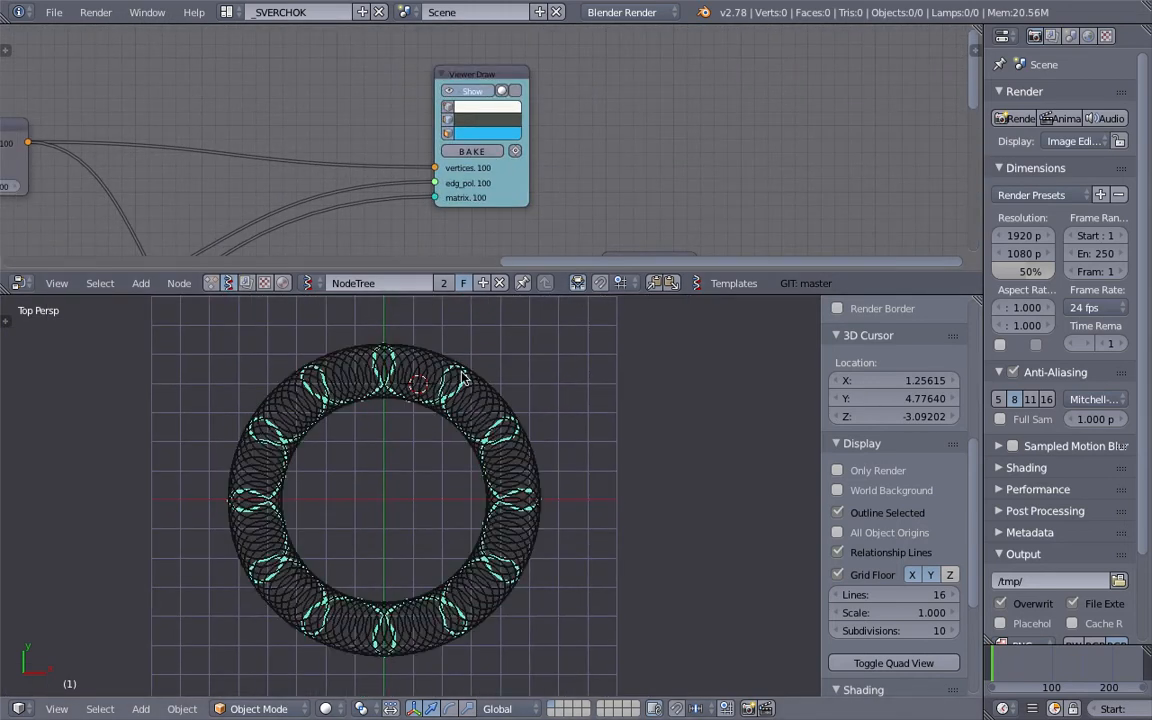
pyautogui.scroll(2, 340, 401)
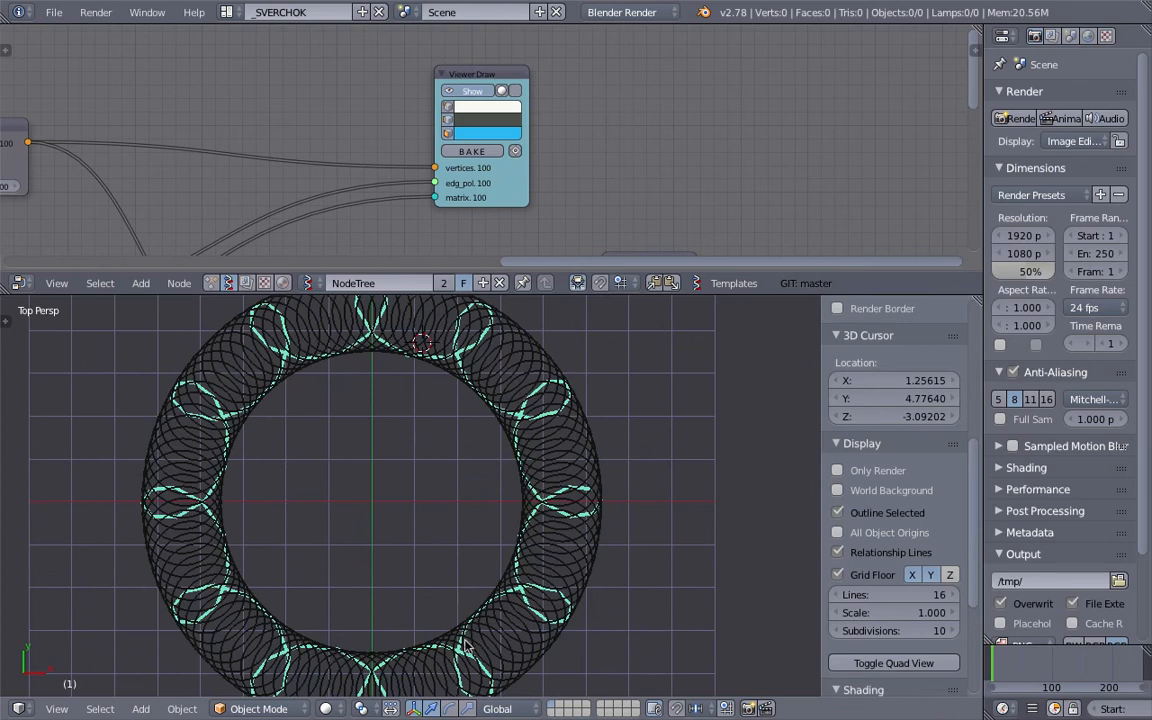
pyautogui.scroll(-1, 405, 407)
pyautogui.keyDown('shift'); pyautogui.moveTo(404, 404); pyautogui.dragTo(463, 394, button='middle'); pyautogui.keyUp('shift')
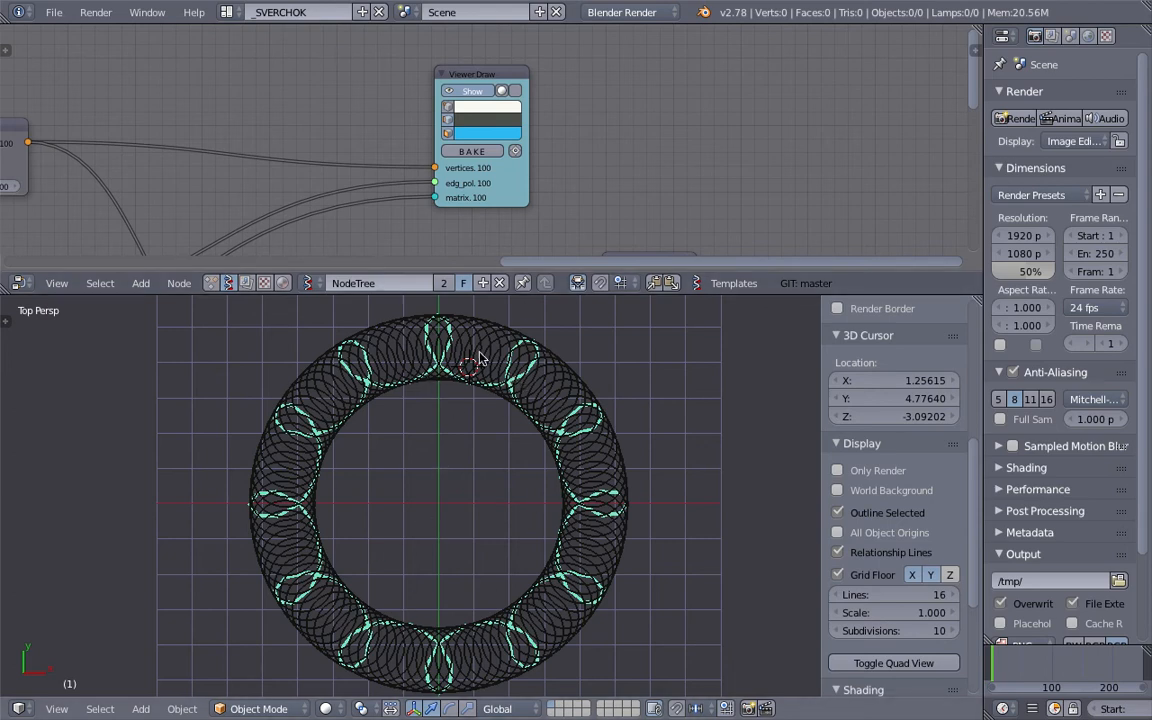
pyautogui.scroll(2, 426, 368)
pyautogui.scroll(-3, 424, 376)
# Step: Enlarge the node editor area and hide the output of the upper Viewer Draw node
pyautogui.moveTo(562, 156); pyautogui.dragTo(535, 79, button='middle')
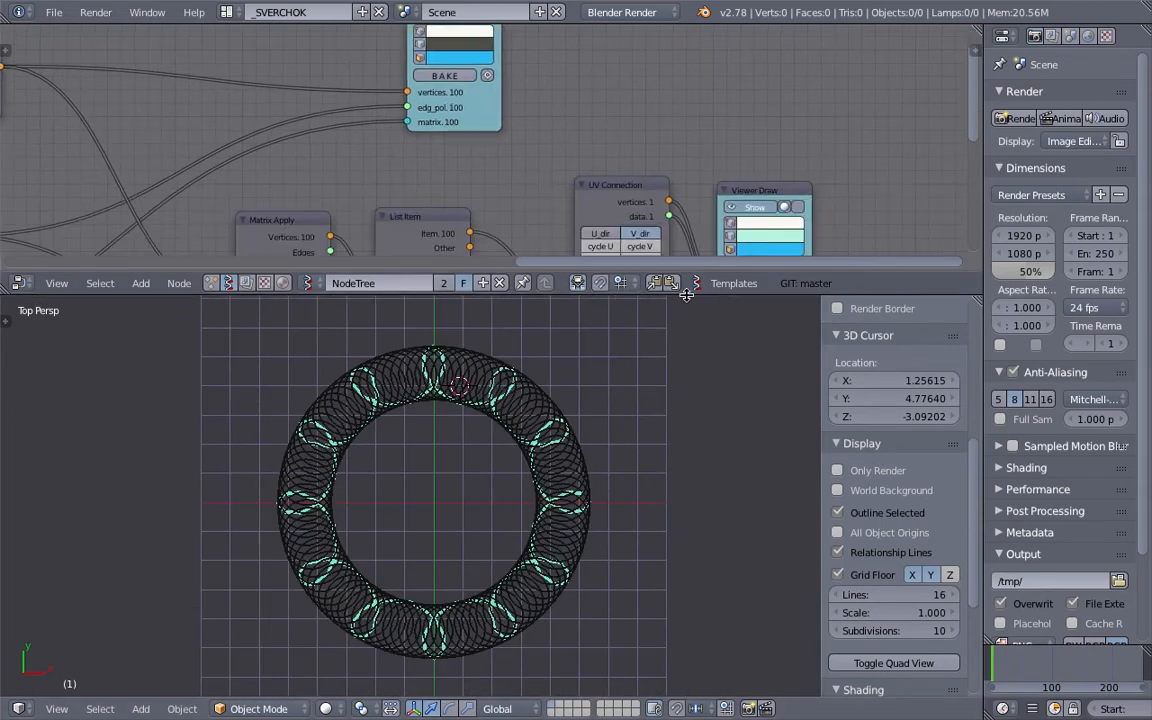
pyautogui.moveTo(687, 299); pyautogui.dragTo(685, 377)
pyautogui.moveTo(514, 298); pyautogui.dragTo(561, 239, button='middle')
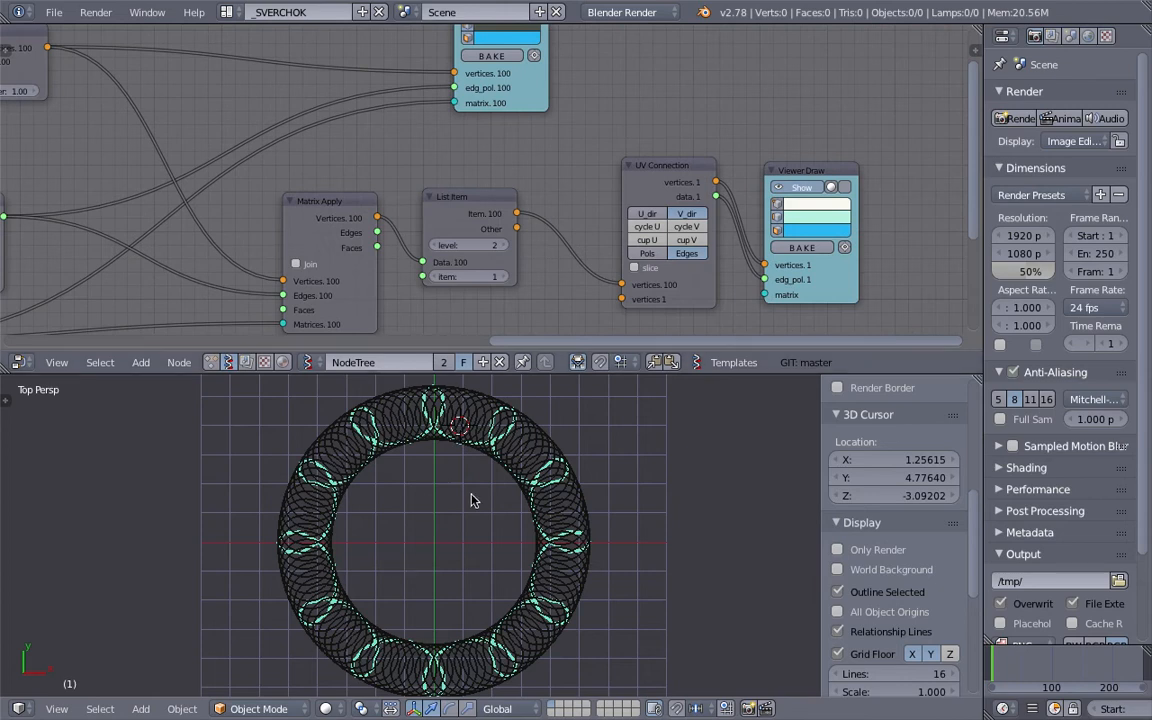
pyautogui.moveTo(517, 183); pyautogui.dragTo(564, 237, button='middle')
pyautogui.click(536, 50)
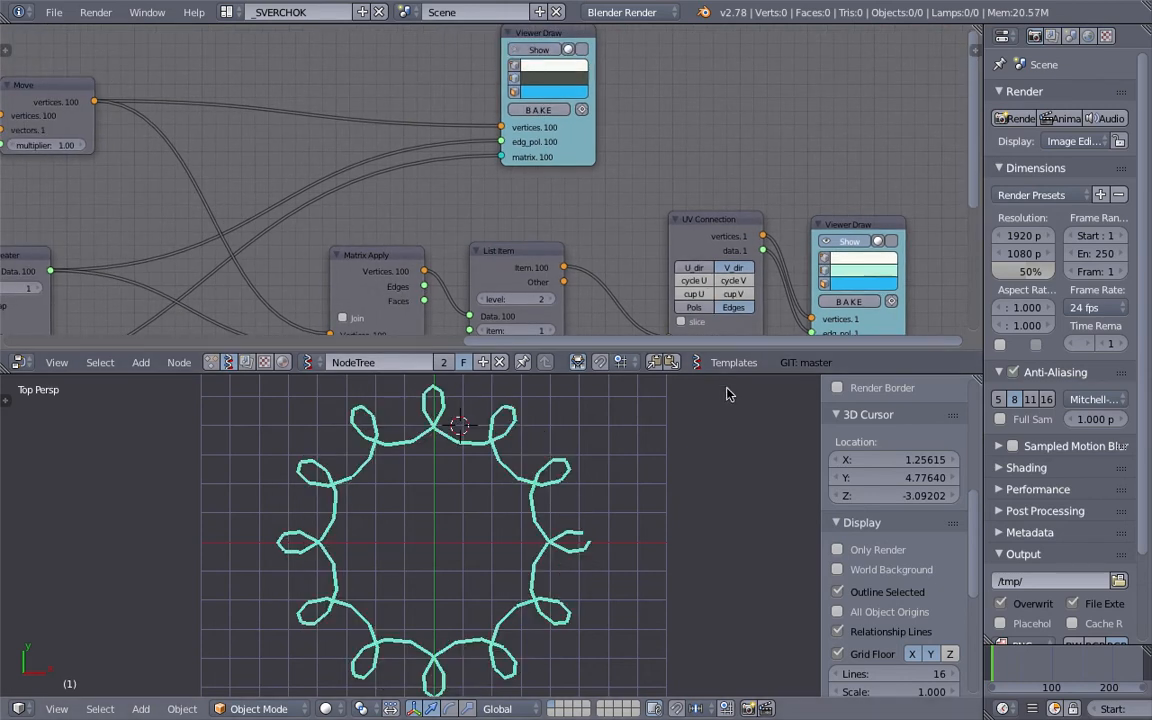
pyautogui.moveTo(724, 375); pyautogui.dragTo(726, 407)
# Step: Change the edge color of the lower Viewer Draw node to orange-red, RGB 0.899, 0.220, 0.077
pyautogui.moveTo(729, 322); pyautogui.dragTo(696, 290, button='middle')
pyautogui.click(819, 257)
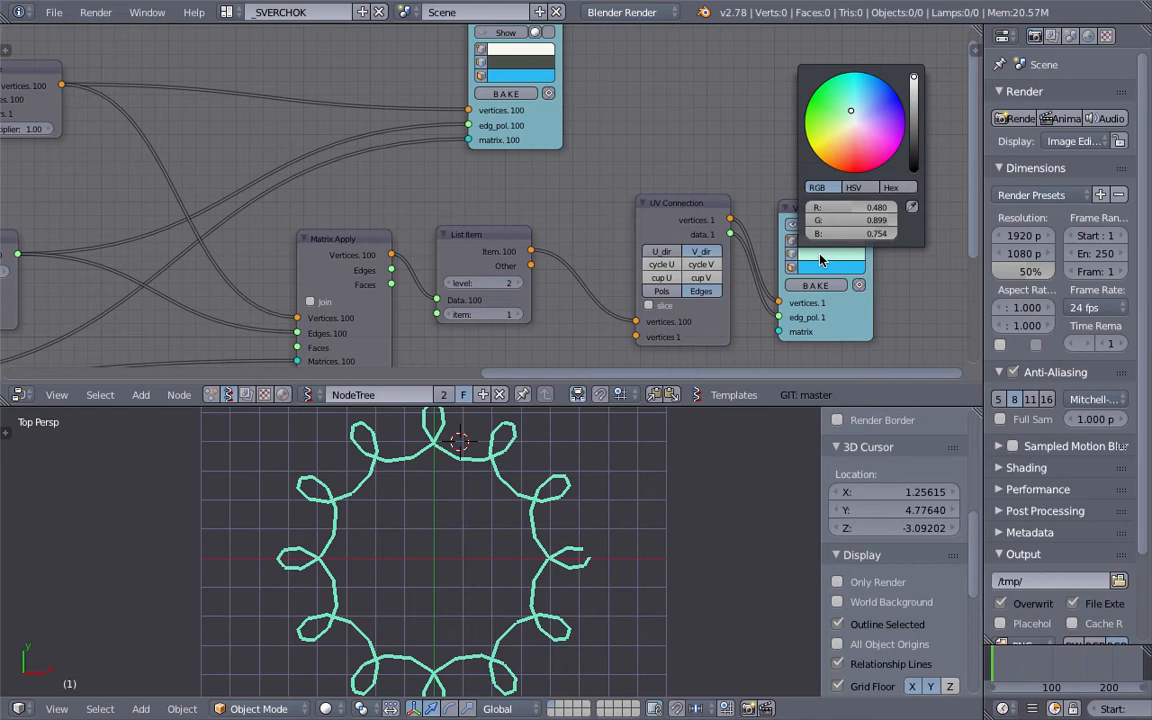
pyautogui.moveTo(855, 130); pyautogui.dragTo(845, 153)
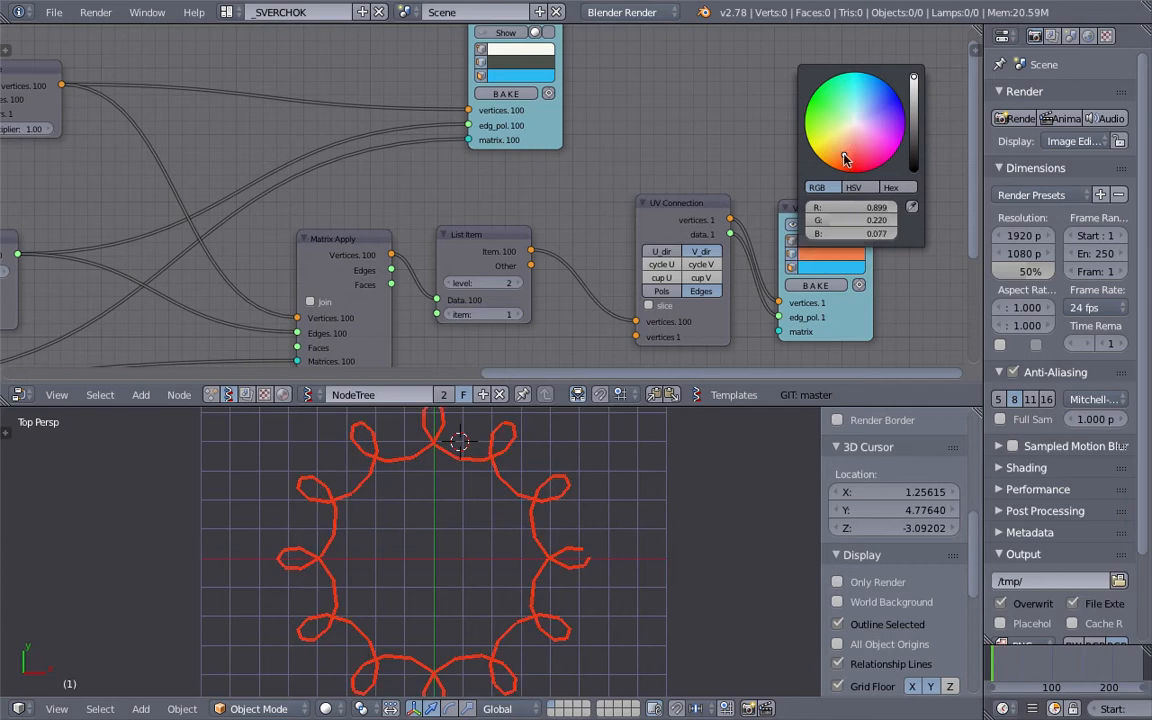
# Step: Vary the List Item node's item index through values such as 41 and 132, ending at 0
pyautogui.moveTo(525, 236); pyautogui.dragTo(582, 164, button='middle')
pyautogui.moveTo(557, 165); pyautogui.dragTo(570, 159)
pyautogui.scroll(2, 574, 205)
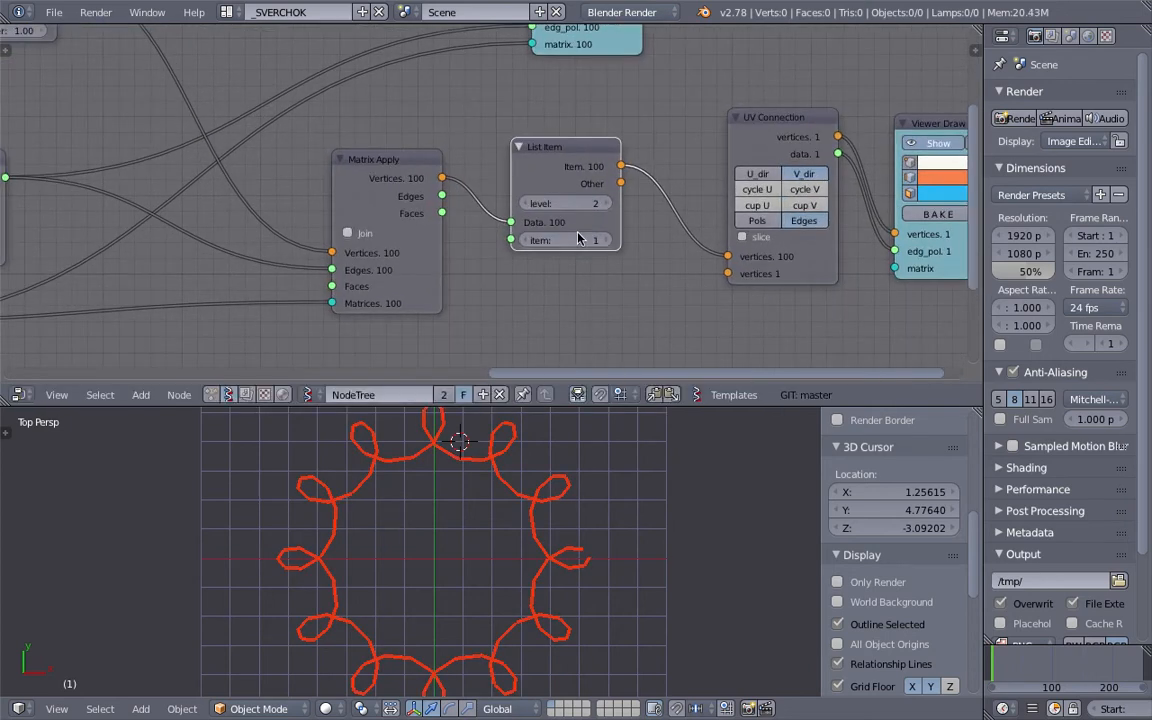
pyautogui.moveTo(573, 242)
pyautogui.mouseDown()
pyautogui.moveTo(518, 242)
pyautogui.moveTo(600, 242)
pyautogui.moveTo(552, 242)
pyautogui.mouseUp()
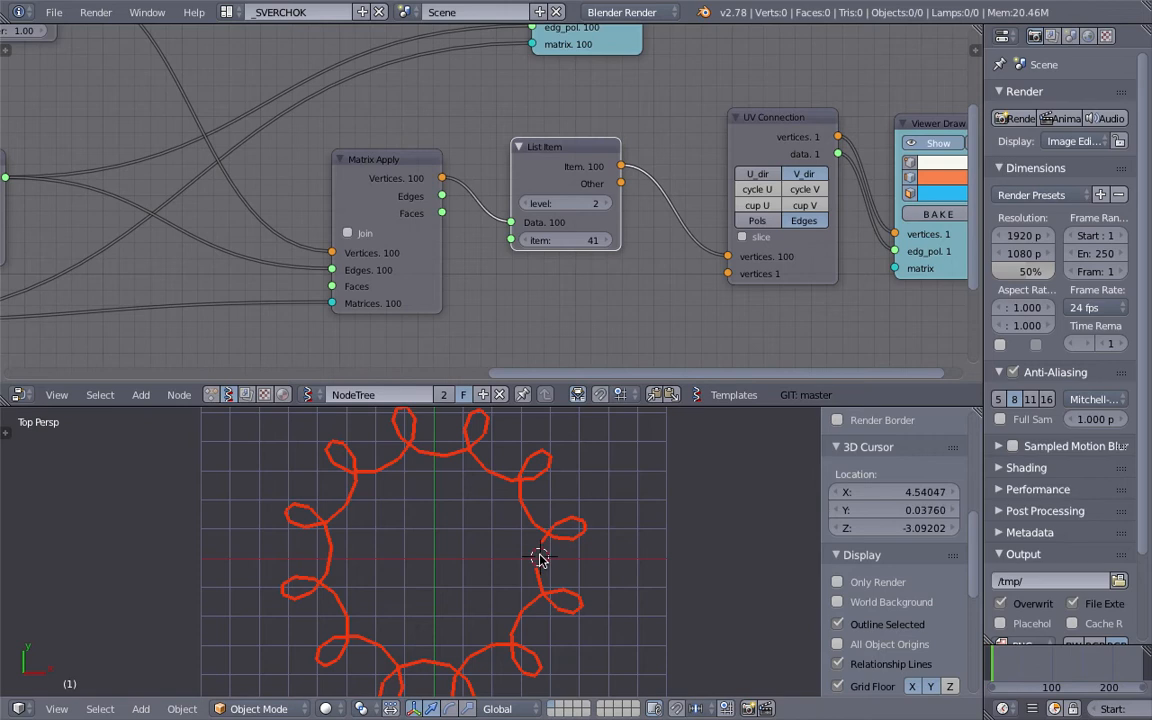
pyautogui.moveTo(556, 241); pyautogui.dragTo(614, 241)
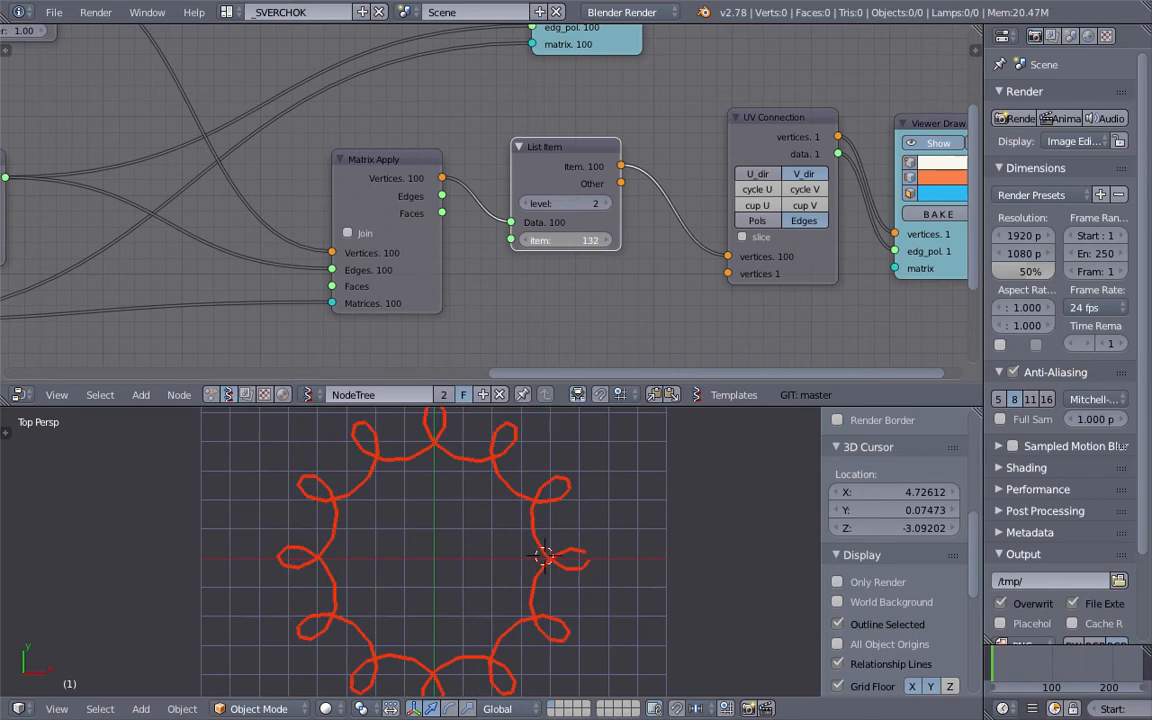
pyautogui.scroll(-2, 565, 259)
pyautogui.moveTo(485, 261); pyautogui.dragTo(547, 249, button='middle')
pyautogui.scroll(-5, 500, 225)
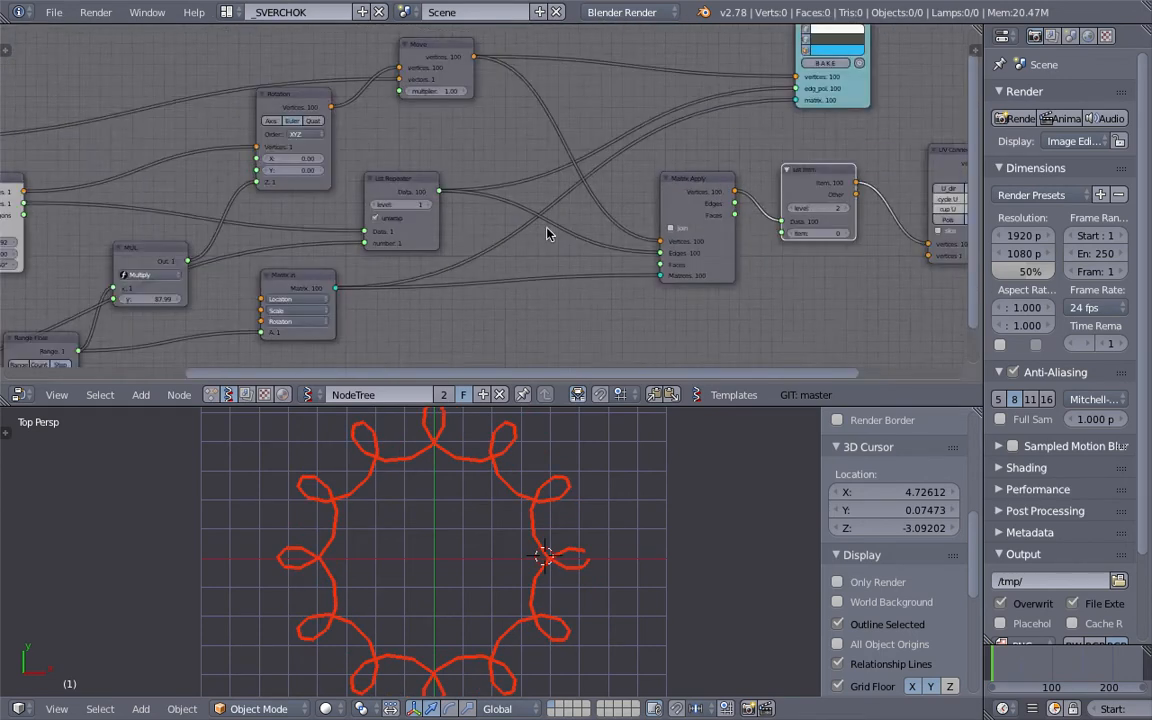
pyautogui.moveTo(501, 212); pyautogui.dragTo(559, 200, button='middle')
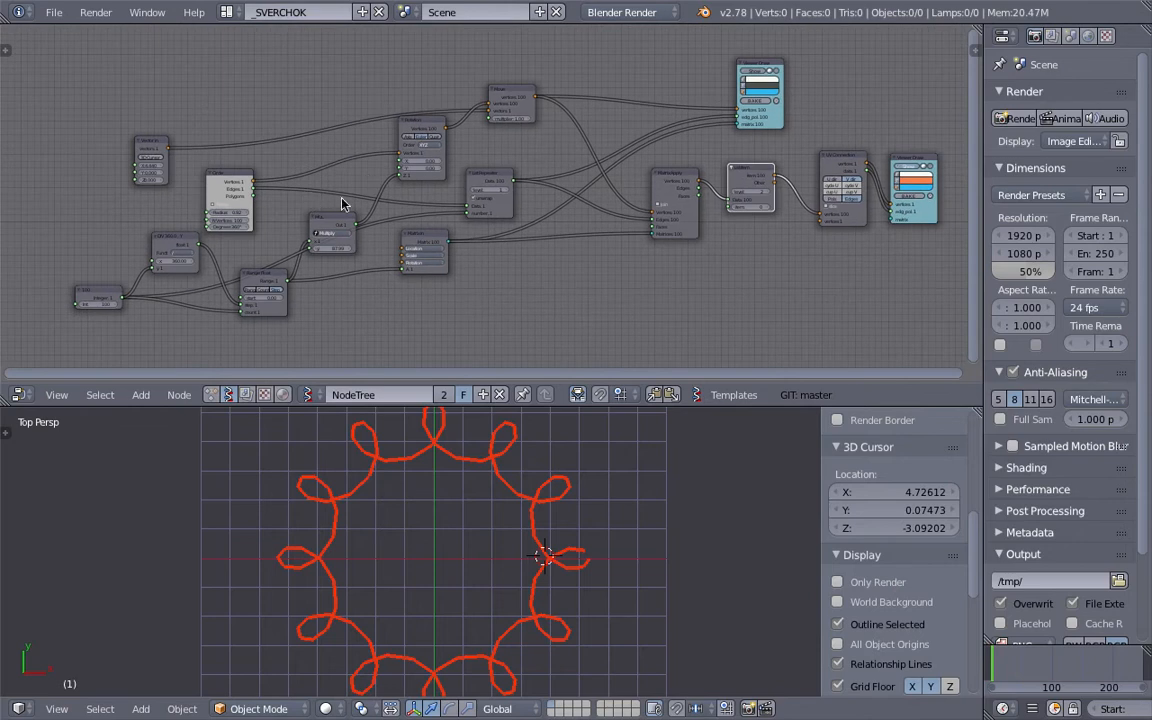
# Step: Widen the node editor by narrowing the properties area, and rearrange the Circle and Vector In nodes so their links are easier to follow
pyautogui.moveTo(985, 166); pyautogui.dragTo(1101, 178)
pyautogui.moveTo(669, 233); pyautogui.dragTo(689, 215, button='middle')
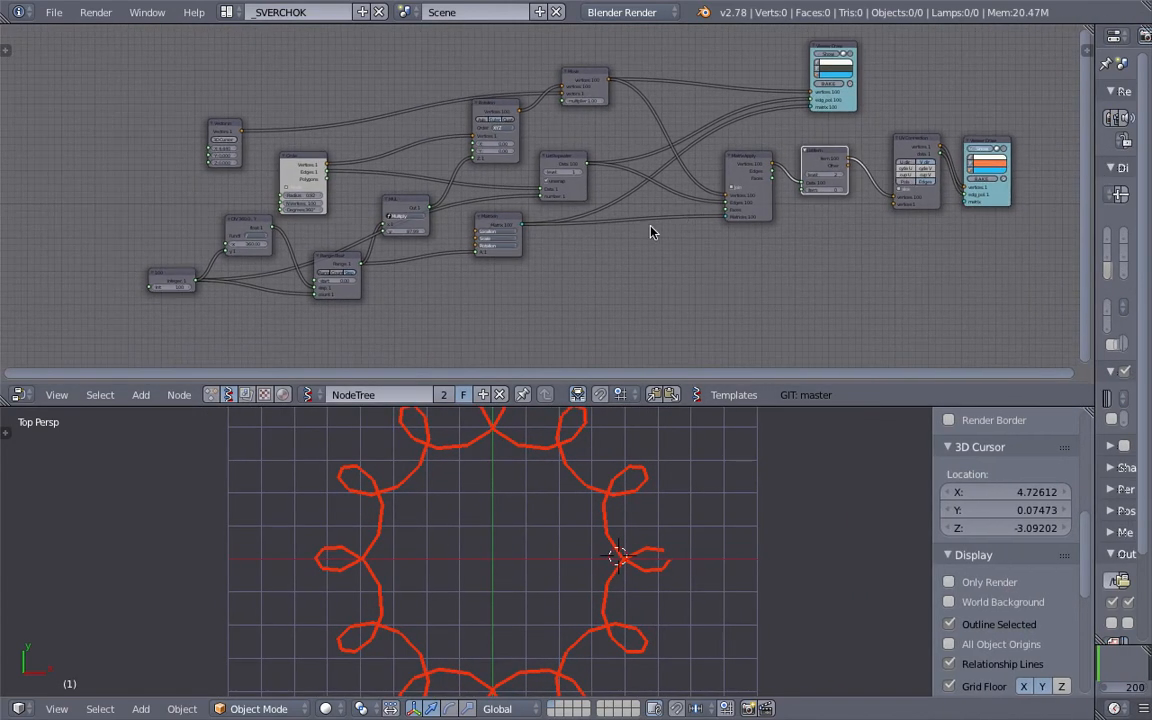
pyautogui.moveTo(235, 261); pyautogui.dragTo(485, 236, button='middle')
pyautogui.scroll(5, 502, 233)
pyautogui.moveTo(510, 162); pyautogui.dragTo(400, 244, button='middle')
pyautogui.scroll(-3, 403, 238)
pyautogui.moveTo(366, 167); pyautogui.dragTo(422, 172, button='middle')
pyautogui.moveTo(428, 149); pyautogui.dragTo(656, 62)
pyautogui.moveTo(516, 187); pyautogui.dragTo(375, 172)
pyautogui.moveTo(605, 168); pyautogui.dragTo(303, 179, button='middle')
# Step: Show the output of the upper Viewer Draw node and reposition the Circle and List Repeater nodes
pyautogui.click(825, 79)
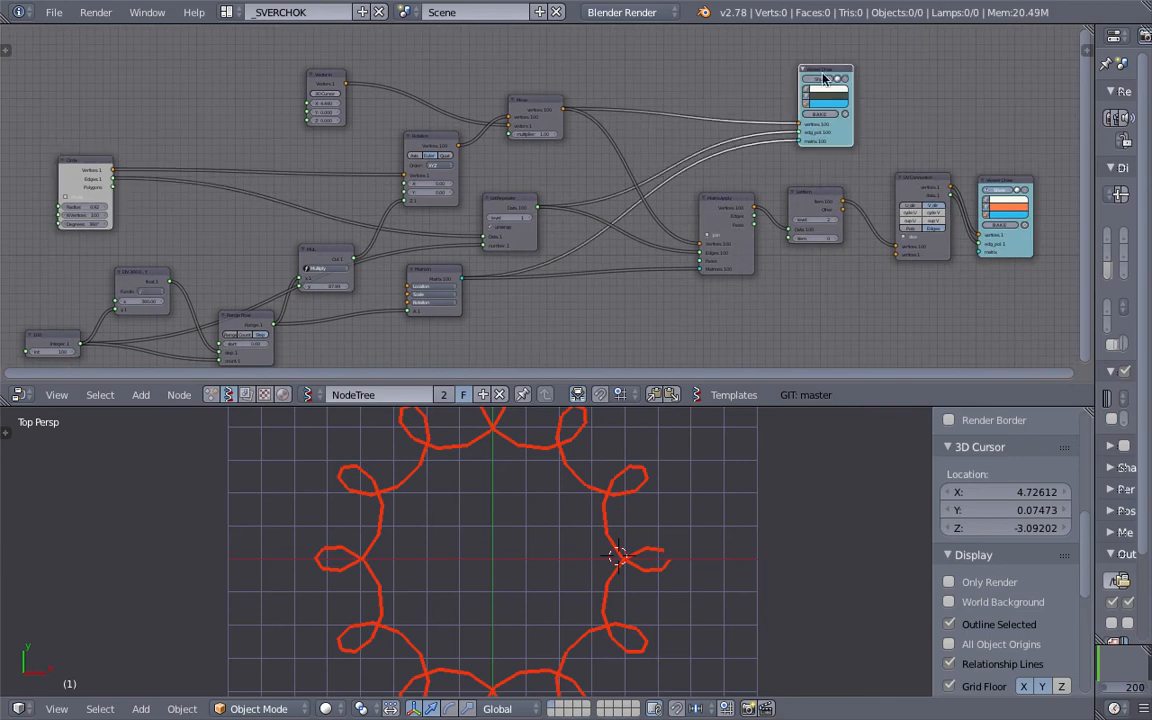
pyautogui.click(817, 80)
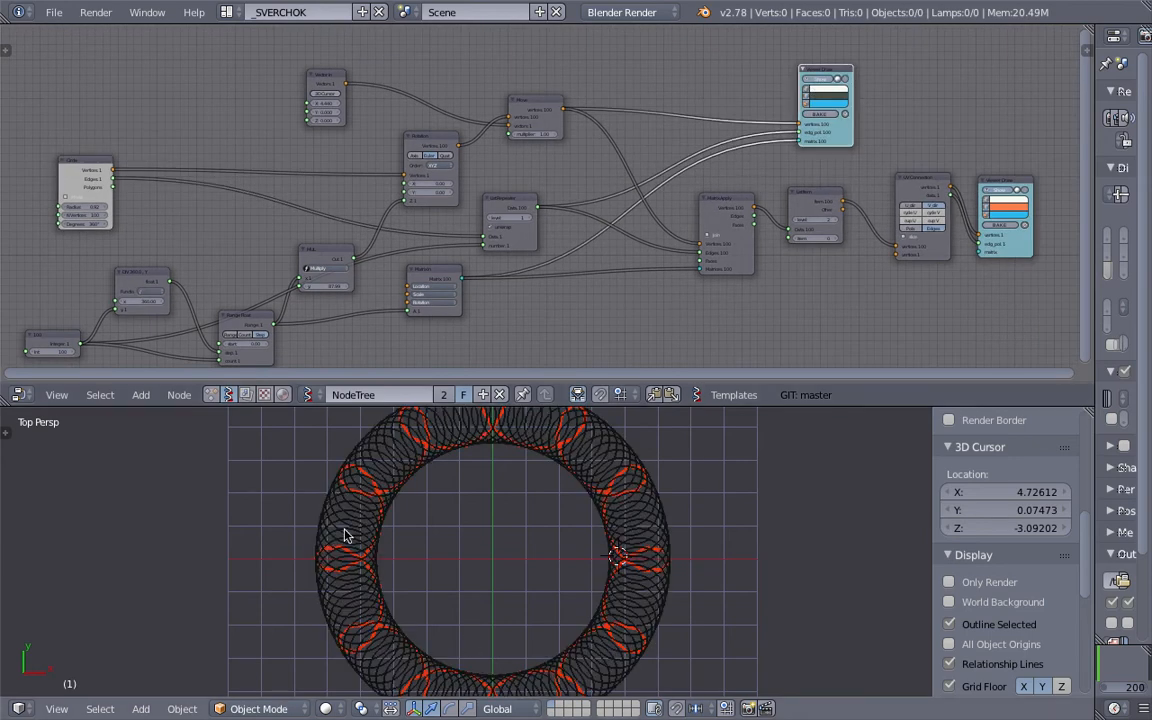
pyautogui.moveTo(80, 162); pyautogui.dragTo(251, 142)
pyautogui.scroll(2, 370, 197)
pyautogui.moveTo(504, 217); pyautogui.dragTo(541, 195)
pyautogui.moveTo(532, 200); pyautogui.dragTo(582, 205, button='middle')
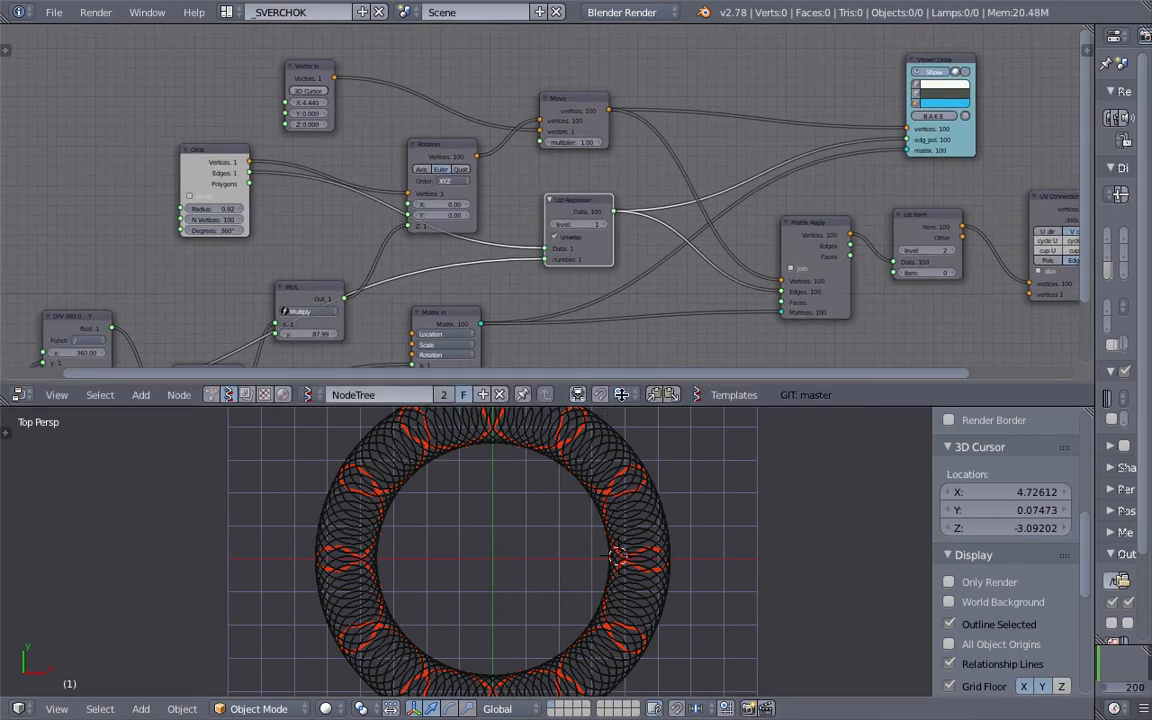
# Step: Enlarge the 3D view slightly and spread out the Matrix In, Vector In, Move and Rotation nodes
pyautogui.moveTo(614, 407); pyautogui.dragTo(610, 393)
pyautogui.click(478, 407)
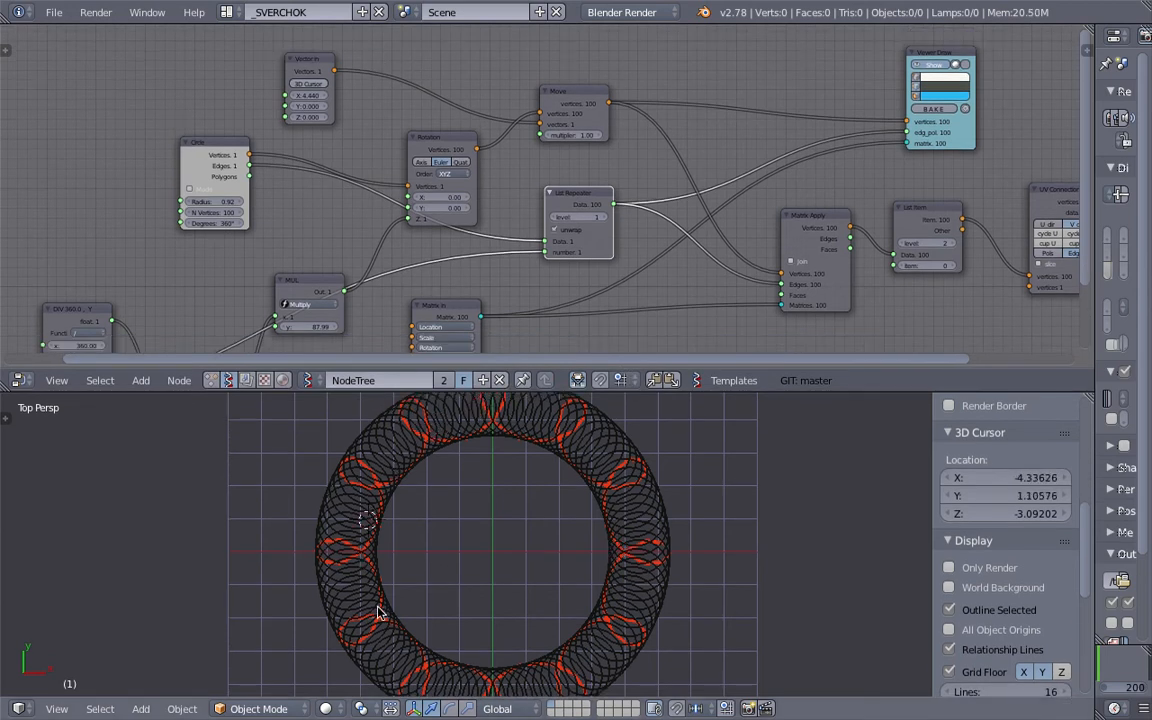
pyautogui.moveTo(460, 306); pyautogui.dragTo(512, 262, button='middle')
pyautogui.scroll(1, 507, 273)
pyautogui.click(517, 275)
pyautogui.moveTo(517, 275); pyautogui.dragTo(621, 276)
pyautogui.moveTo(621, 276); pyautogui.dragTo(558, 357, button='middle')
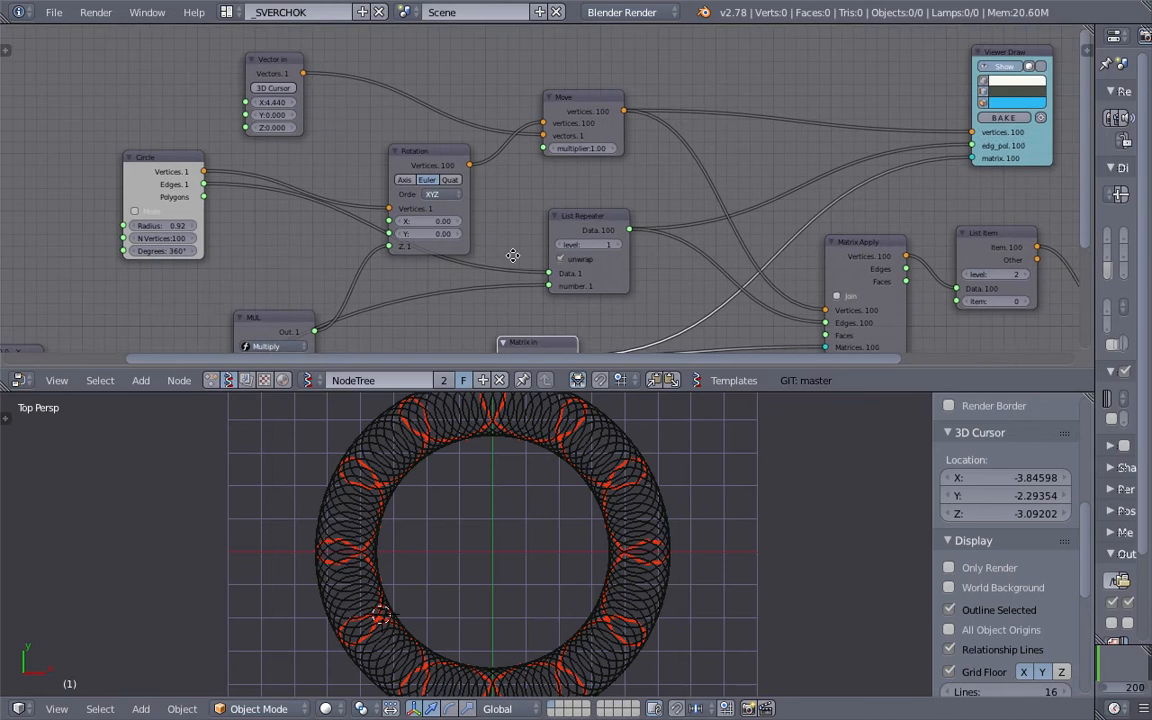
pyautogui.moveTo(267, 108); pyautogui.dragTo(313, 67)
pyautogui.moveTo(614, 146); pyautogui.dragTo(753, 101)
pyautogui.moveTo(462, 203); pyautogui.dragTo(575, 154)
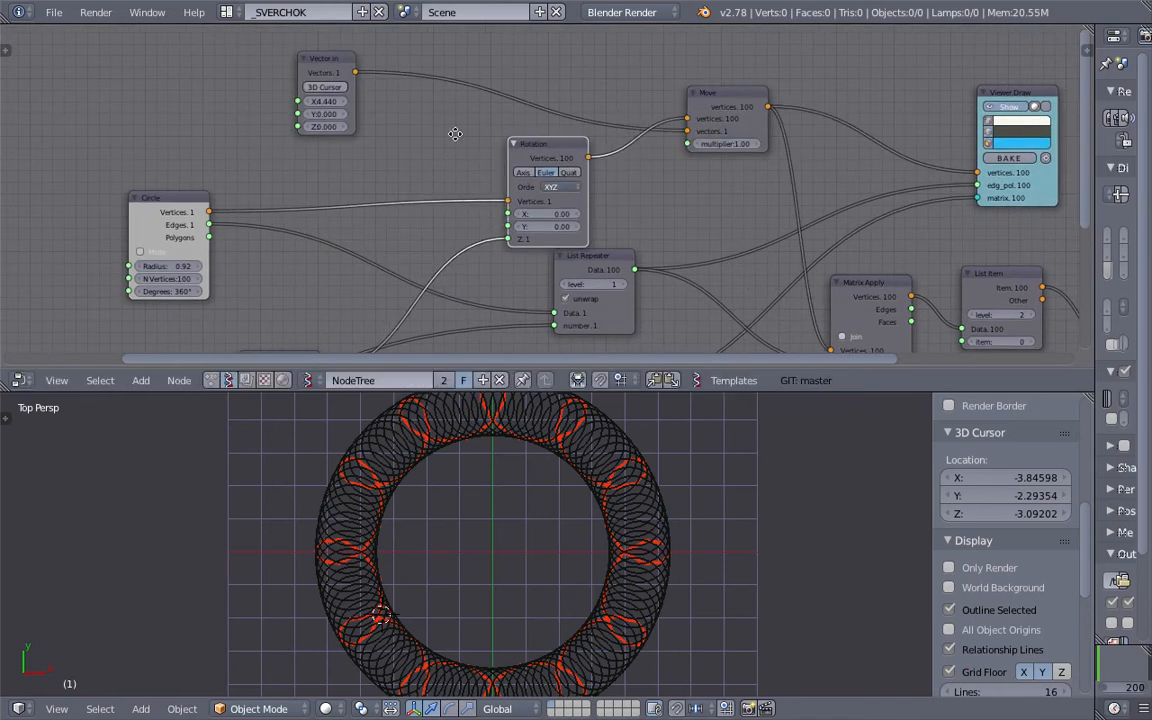
# Step: Set the Vector In node's X value to 0, then raise it to 4.47 to spread the circles into a ring
pyautogui.moveTo(375, 120)
pyautogui.mouseDown()
pyautogui.moveTo(330, 120)
pyautogui.moveTo(369, 116)
pyautogui.mouseUp()
pyautogui.press('Return')
pyautogui.scroll(2, 515, 541)
pyautogui.scroll(-1, 498, 538)
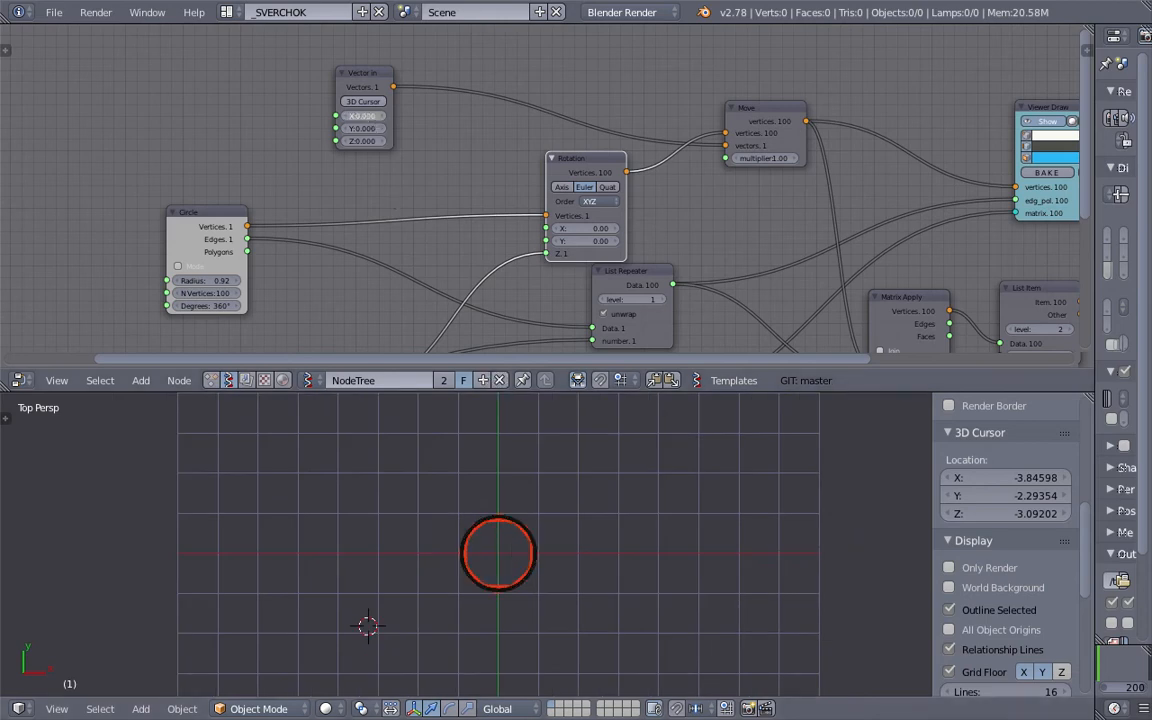
pyautogui.moveTo(363, 116); pyautogui.dragTo(370, 116)
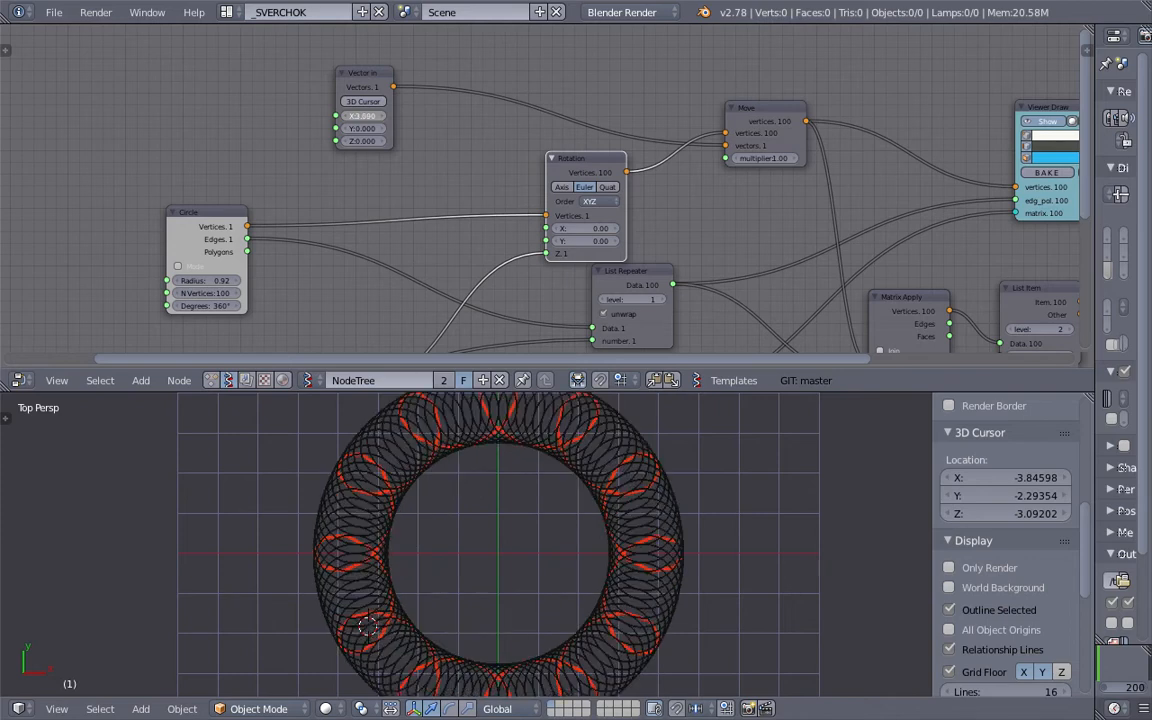
pyautogui.scroll(-2, 560, 535)
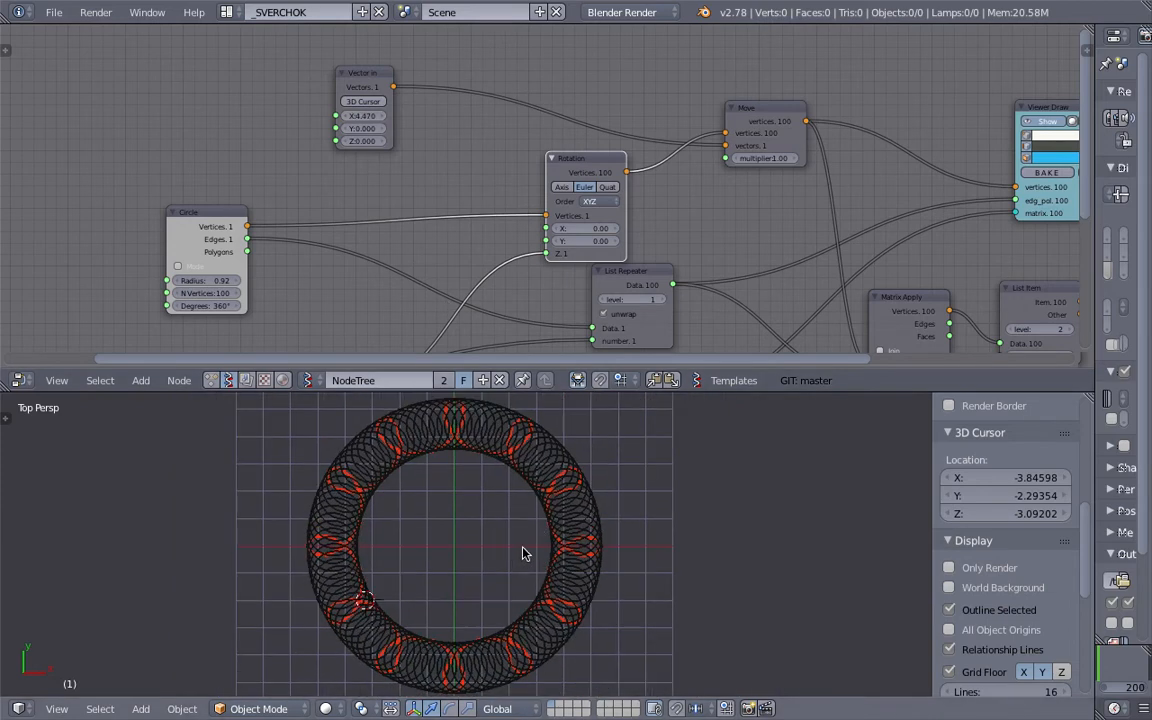
pyautogui.click(673, 547)
# Step: Move the Rotation node closer to the Circle node and lower the MUL node's y value to 85.95
pyautogui.moveTo(541, 186); pyautogui.dragTo(551, 144, button='middle')
pyautogui.moveTo(590, 117); pyautogui.dragTo(539, 112)
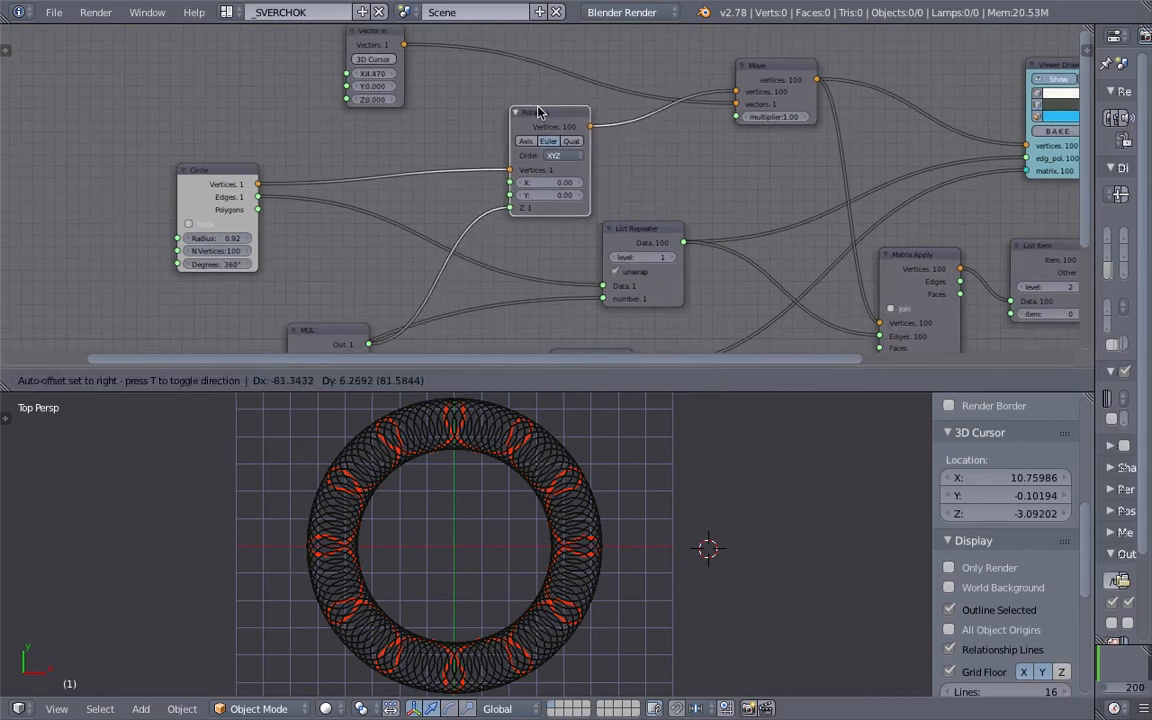
pyautogui.moveTo(528, 183); pyautogui.dragTo(577, 131, button='middle')
pyautogui.moveTo(489, 195); pyautogui.dragTo(518, 175, button='middle')
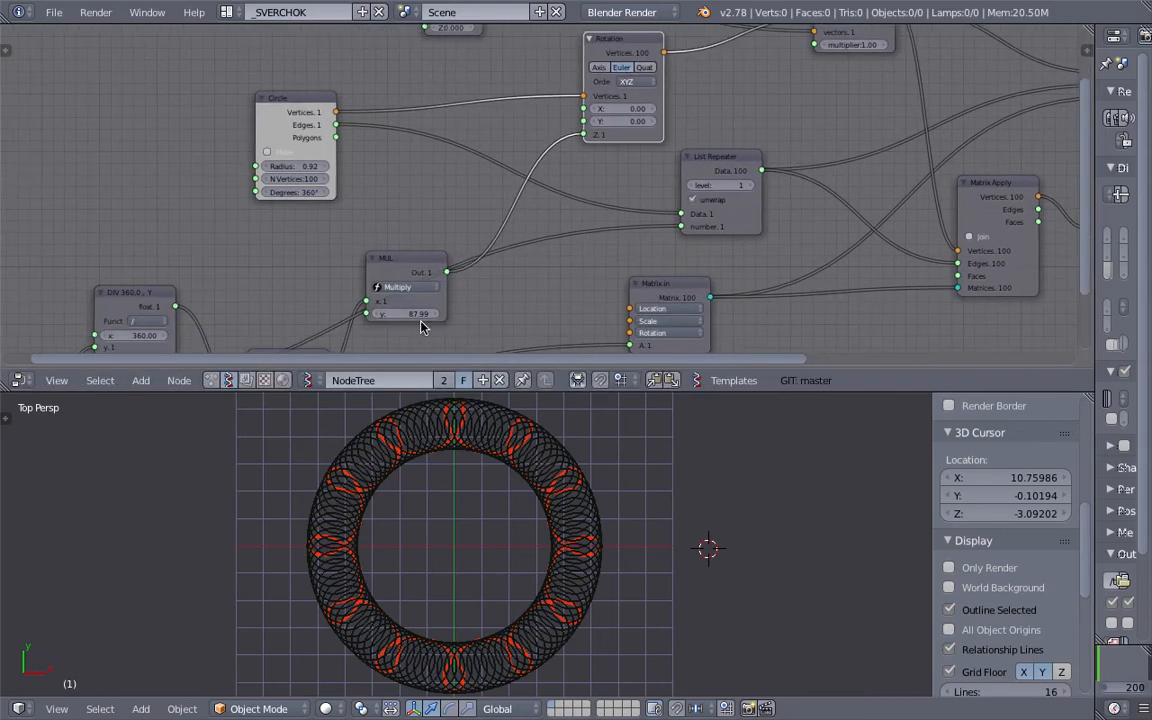
pyautogui.moveTo(405, 313); pyautogui.dragTo(400, 313)
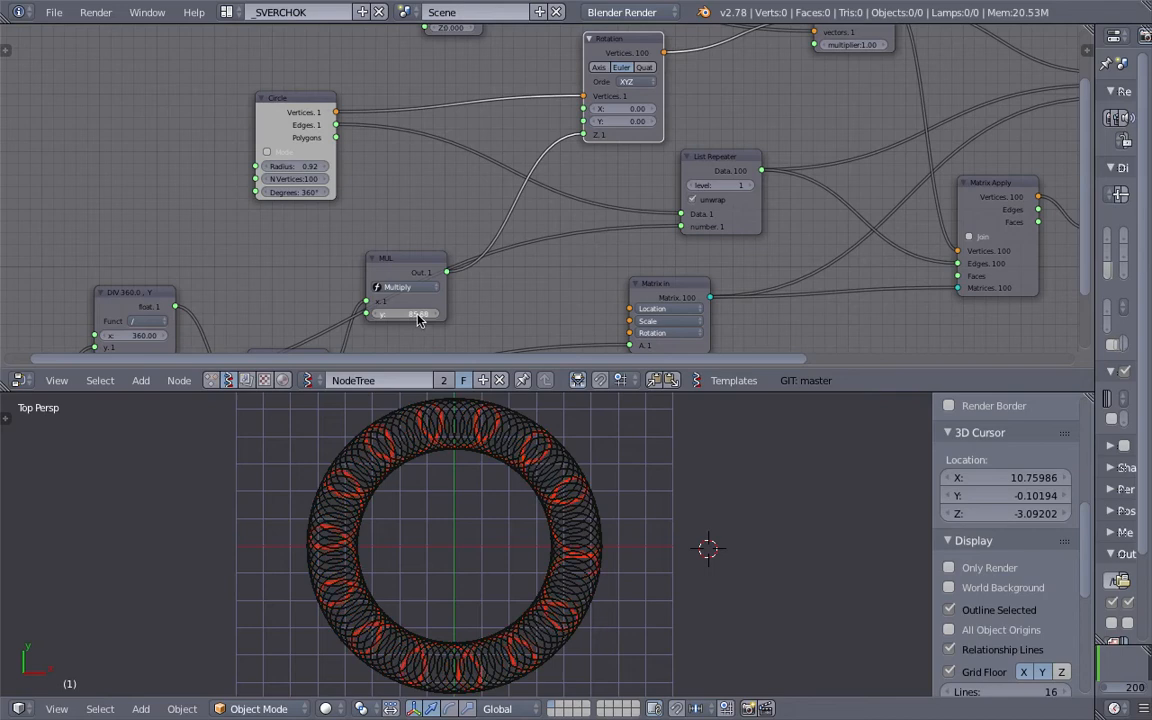
# Step: Shift the Matrix In node farther from the Range Float node, directly beneath the List Repeater node
pyautogui.moveTo(428, 297); pyautogui.dragTo(416, 229, button='middle')
pyautogui.moveTo(538, 241); pyautogui.dragTo(478, 270, button='middle')
pyautogui.moveTo(513, 154); pyautogui.dragTo(536, 181, button='middle')
pyautogui.moveTo(580, 222); pyautogui.dragTo(666, 247)
pyautogui.scroll(-1, 666, 247)
pyautogui.moveTo(600, 223); pyautogui.dragTo(612, 219, button='middle')
pyautogui.moveTo(522, 298); pyautogui.dragTo(566, 274, button='middle')
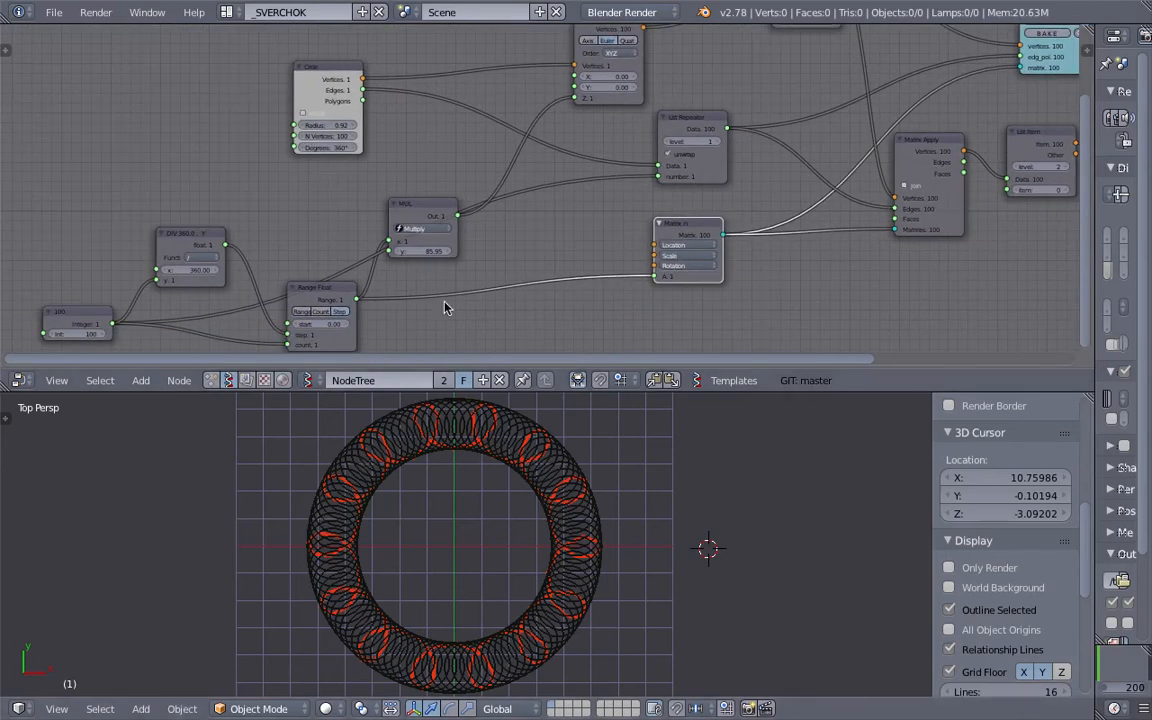
# Step: Reposition the MUL and Range Float nodes up and away from the DIV and integer nodes
pyautogui.moveTo(432, 266); pyautogui.dragTo(385, 252, button='middle')
pyautogui.scroll(1, 428, 188)
pyautogui.moveTo(439, 166); pyautogui.dragTo(474, 113)
pyautogui.moveTo(338, 264); pyautogui.dragTo(371, 237)
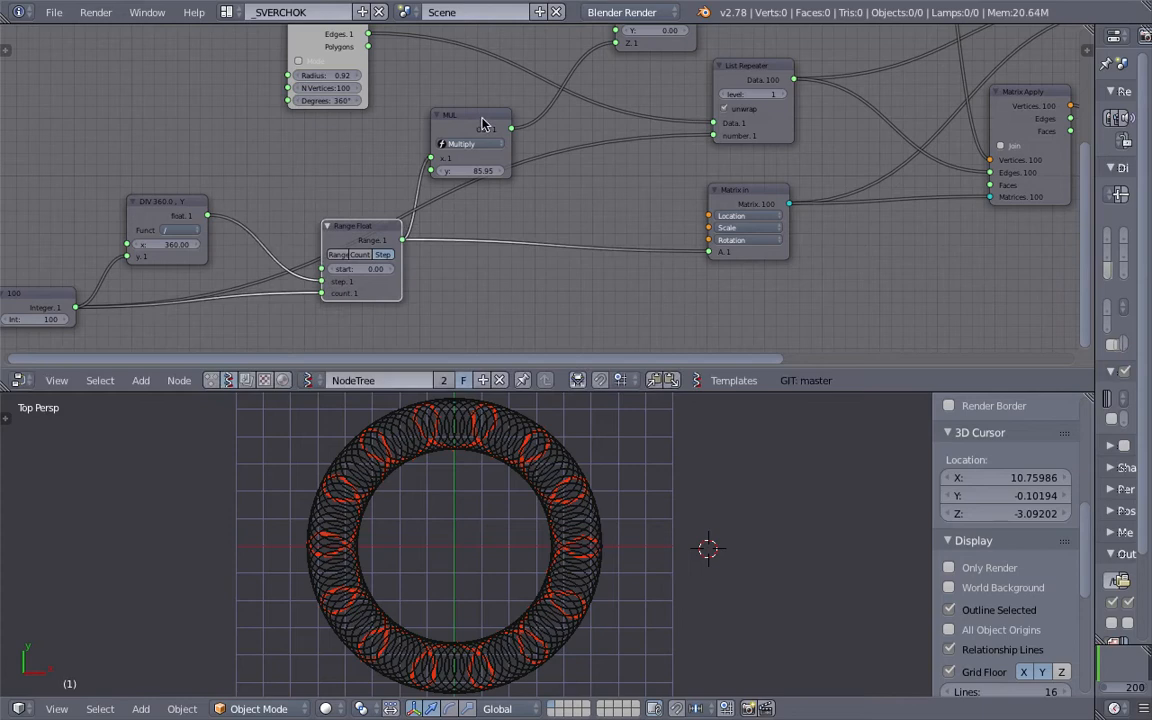
pyautogui.moveTo(481, 117); pyautogui.dragTo(505, 110)
pyautogui.moveTo(400, 200); pyautogui.dragTo(405, 197, button='middle')
pyautogui.scroll(2, 245, 243)
pyautogui.moveTo(245, 243); pyautogui.dragTo(331, 223, button='middle')
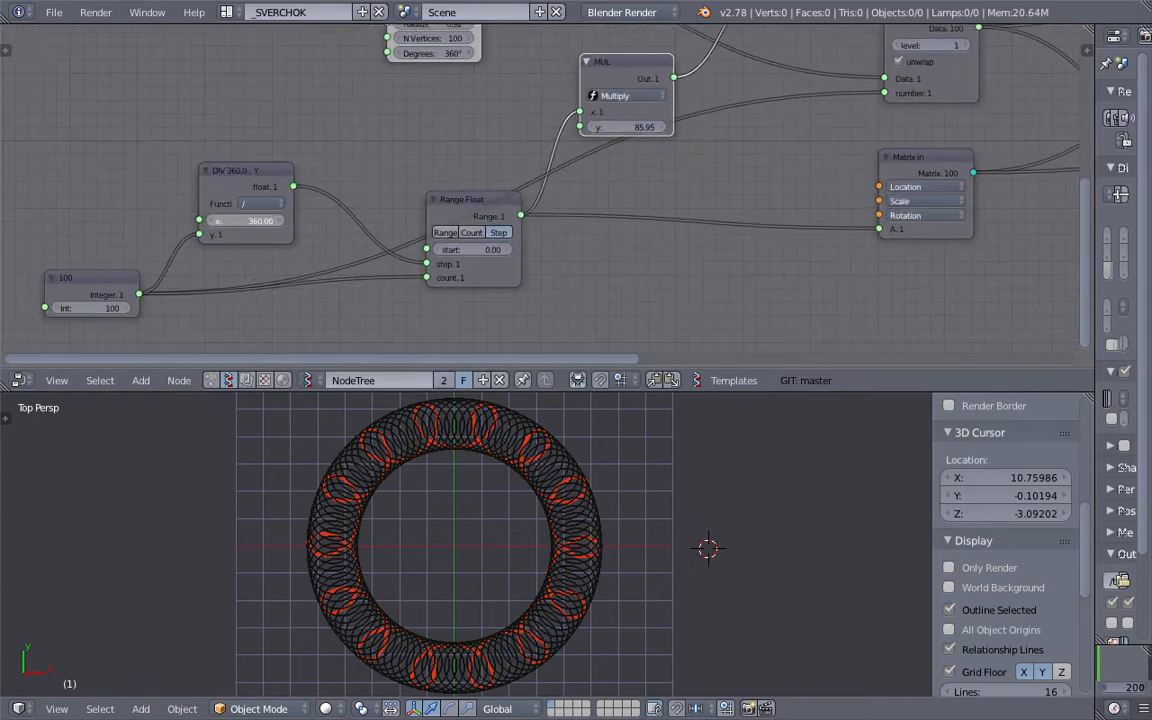
# Step: Vary the DIV node's x value to 334.92 and 180, then restore it to 360
pyautogui.moveTo(245, 220); pyautogui.dragTo(227, 220)
pyautogui.click(251, 219)
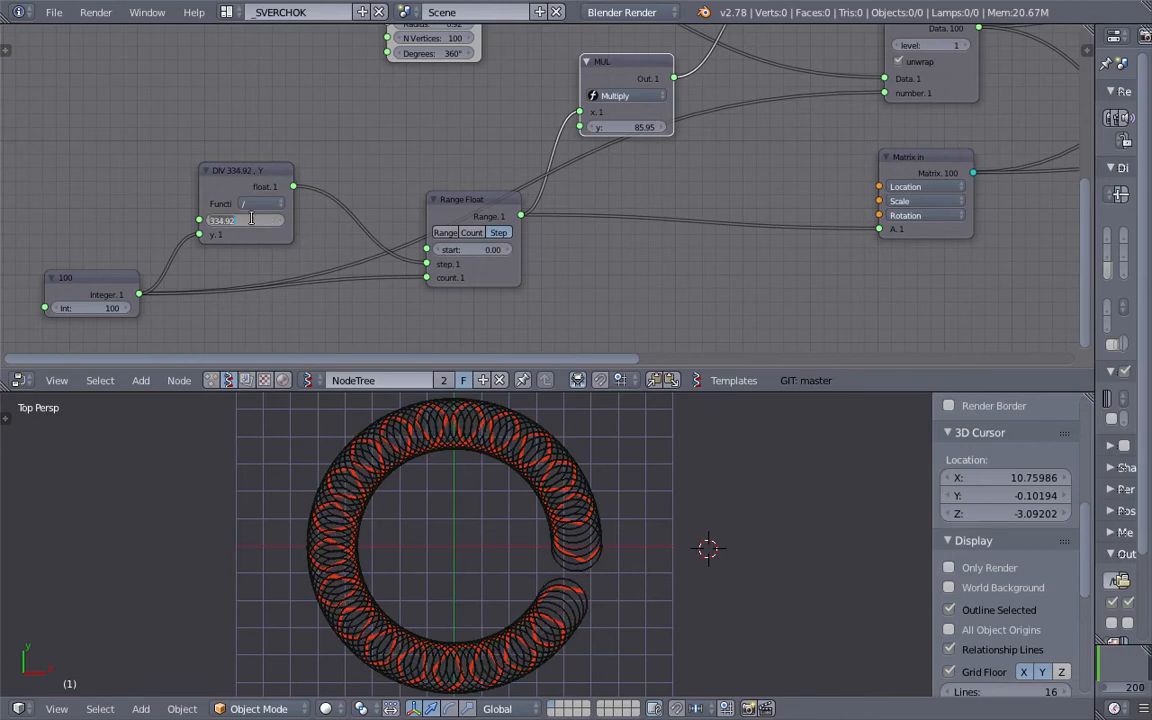
pyautogui.write('180')
pyautogui.press('Return')
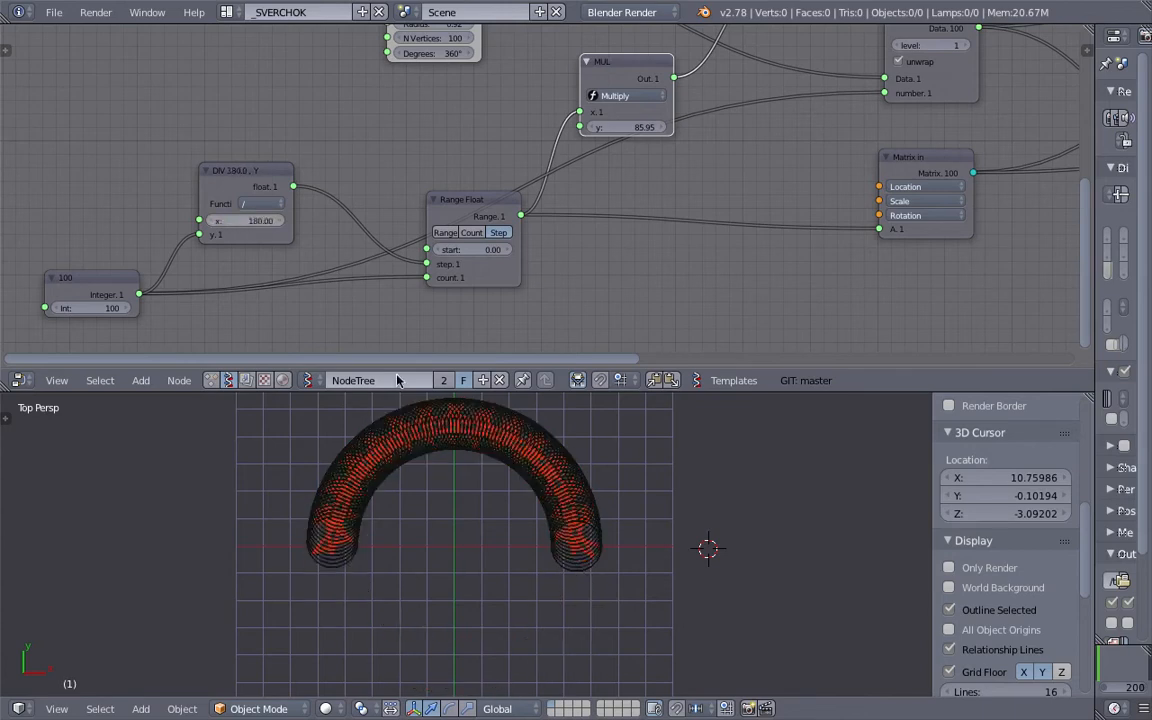
pyautogui.scroll(3, 460, 487)
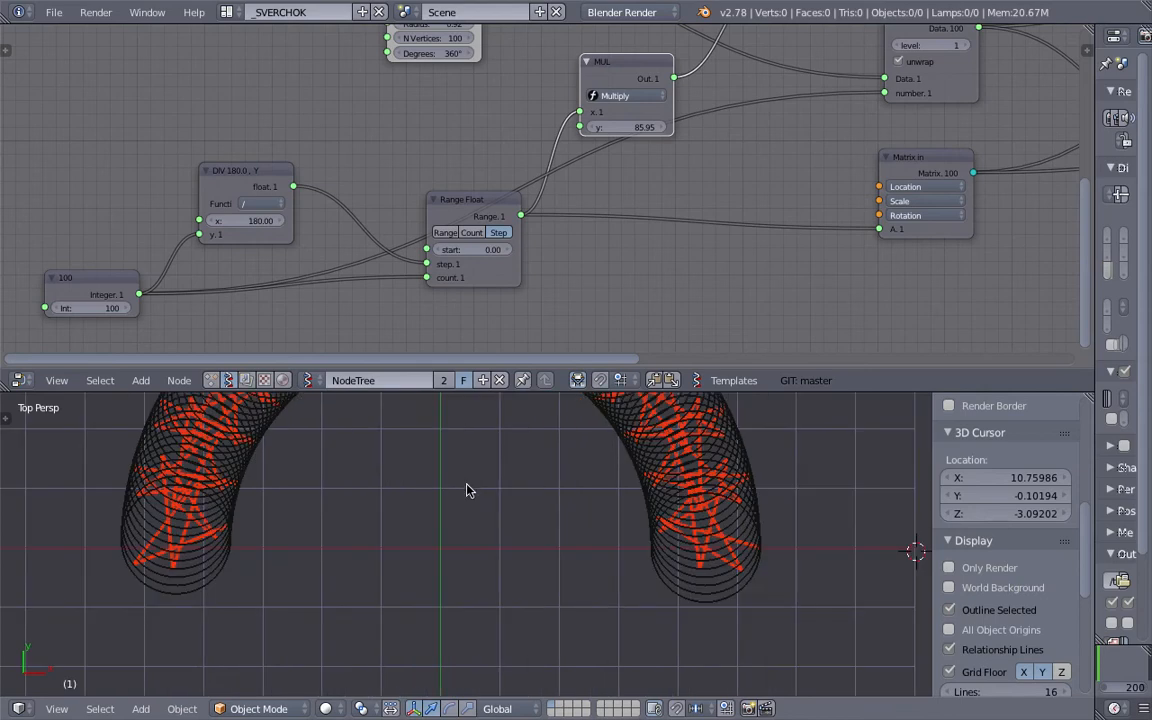
pyautogui.scroll(-4, 491, 566)
pyautogui.click(244, 220)
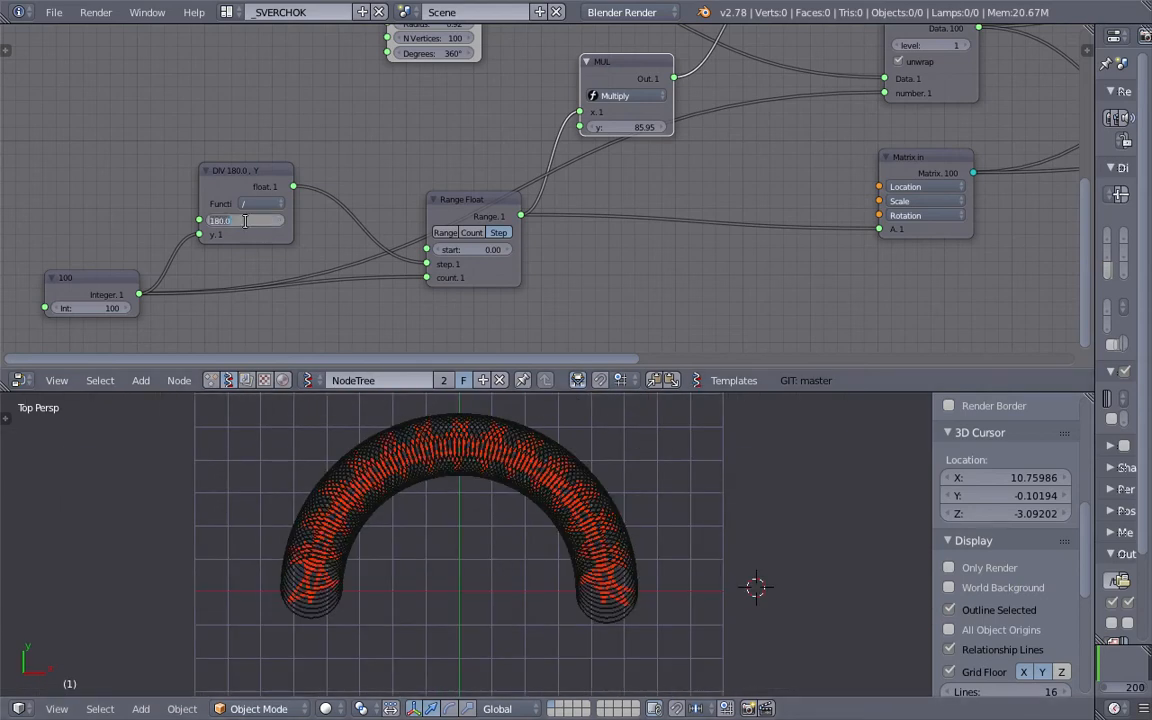
pyautogui.press('Return')
# Step: Set the integer node's value to 10, then raise it to 48 to vary the number of circles
pyautogui.moveTo(378, 261); pyautogui.dragTo(402, 206, button='middle')
pyautogui.click(134, 253)
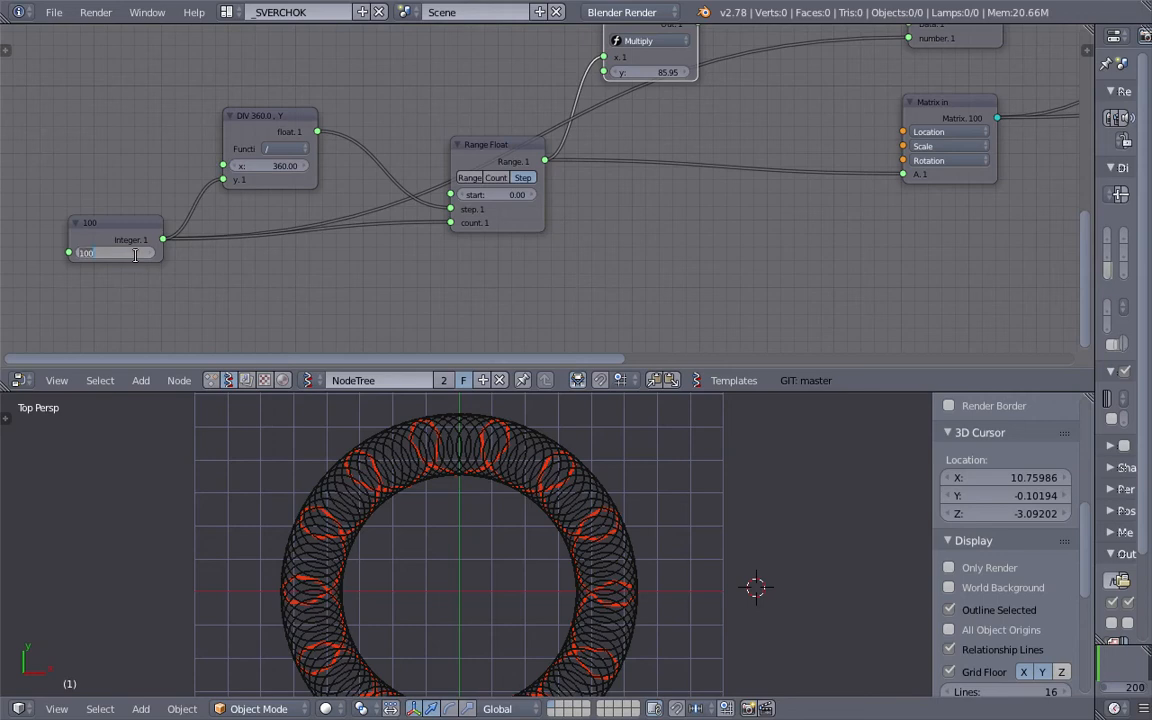
pyautogui.write('10')
pyautogui.press('Return')
pyautogui.scroll(-2, 185, 420)
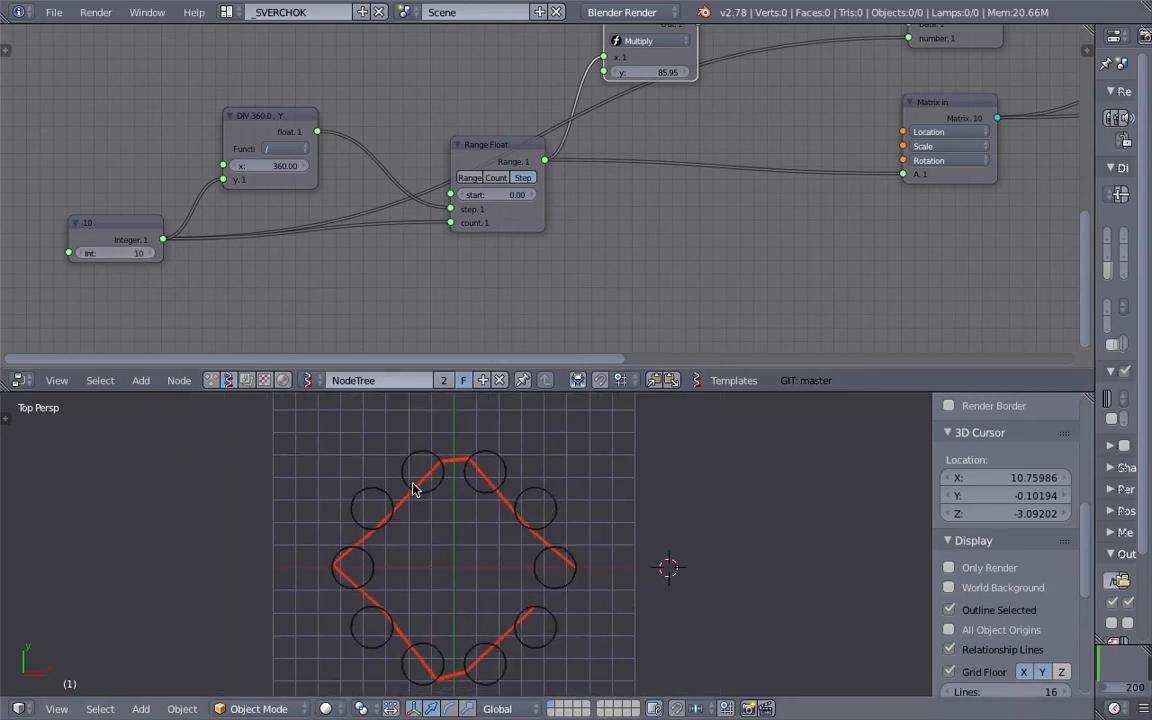
pyautogui.moveTo(134, 253); pyautogui.dragTo(262, 253)
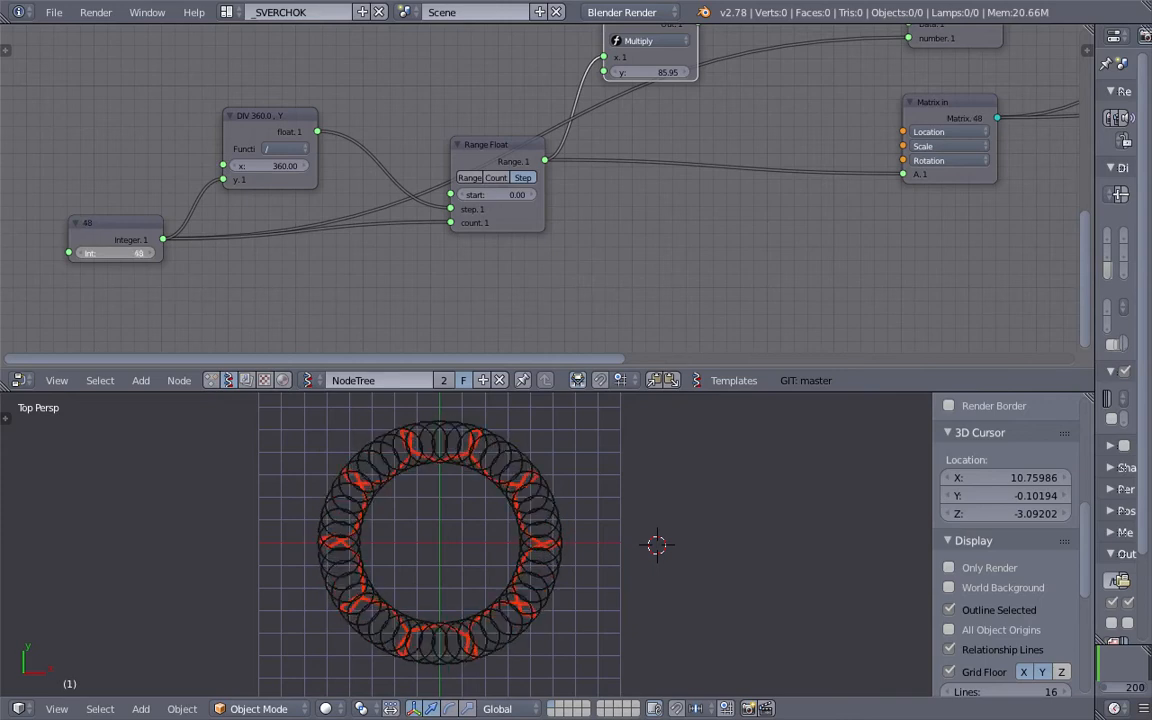
# Step: Enlarge the 3D view and sketch two looping ring curves with Grease Pencil beside the pattern, one with outward and one with inward loops
pyautogui.moveTo(386, 392); pyautogui.dragTo(381, 296)
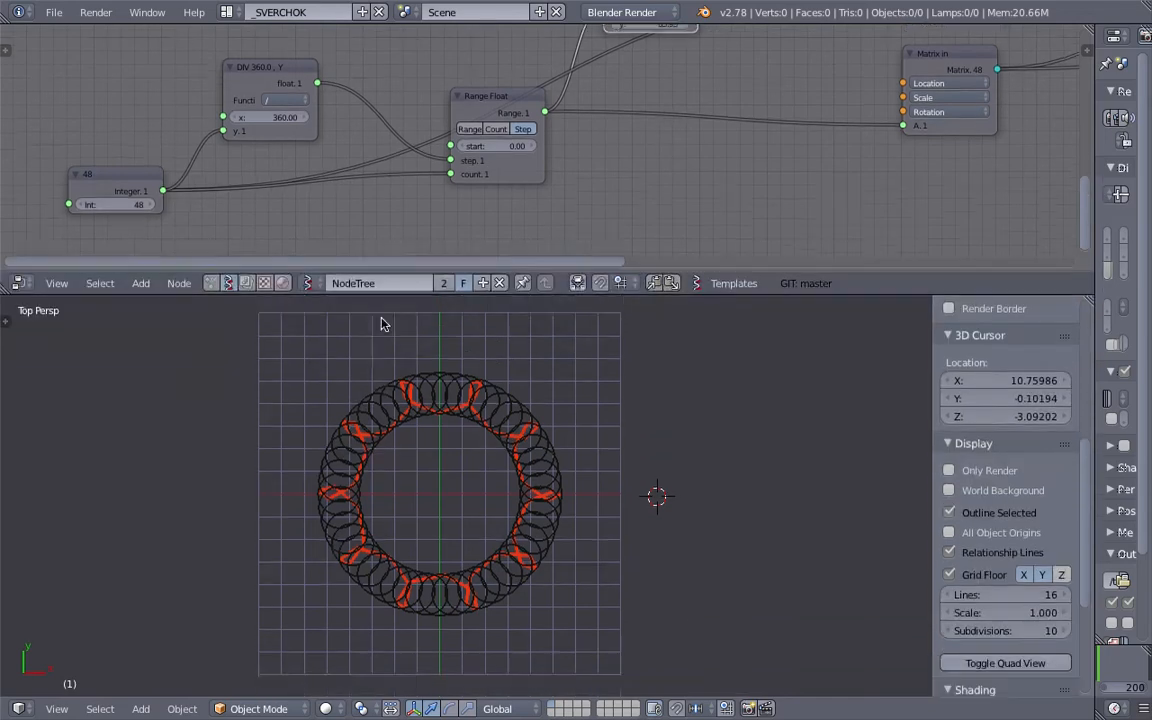
pyautogui.scroll(3, 380, 321)
pyautogui.scroll(2, 115, 211)
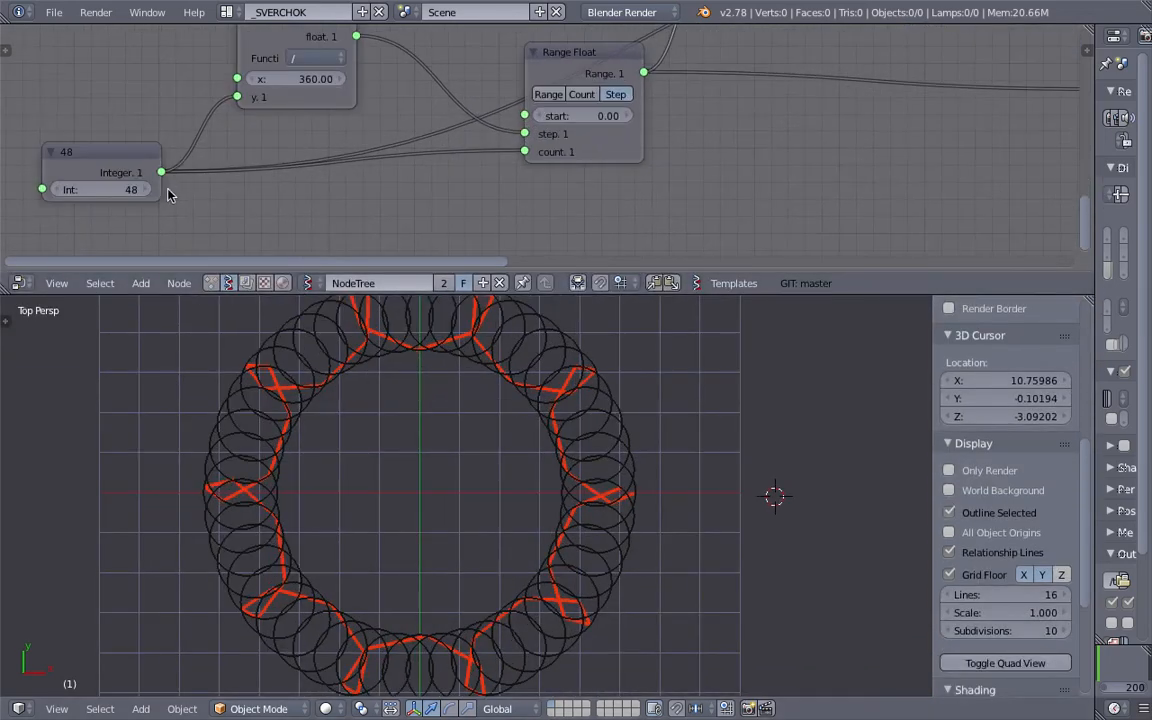
pyautogui.moveTo(180, 193); pyautogui.dragTo(226, 179, button='middle')
pyautogui.scroll(-1, 448, 514)
pyautogui.keyDown('shift'); pyautogui.moveTo(655, 469); pyautogui.dragTo(485, 489, button='middle'); pyautogui.keyUp('shift')
pyautogui.moveTo(690, 360)
pyautogui.mouseDown()
pyautogui.moveTo(735, 357)
pyautogui.moveTo(742, 417)
pyautogui.moveTo(694, 433)
pyautogui.moveTo(668, 383)
pyautogui.moveTo(680, 354)
pyautogui.moveTo(685, 383)
pyautogui.mouseUp()
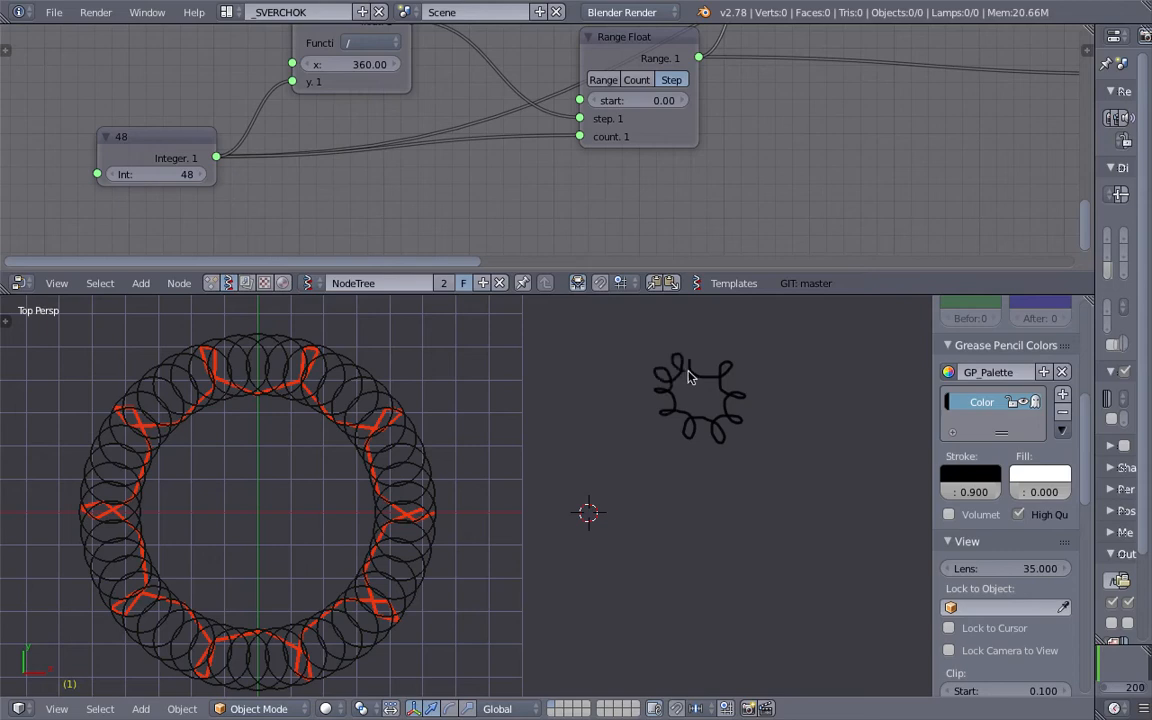
pyautogui.keyDown('shift'); pyautogui.moveTo(735, 487); pyautogui.dragTo(714, 440, button='middle'); pyautogui.keyUp('shift')
pyautogui.moveTo(709, 474)
pyautogui.mouseDown()
pyautogui.moveTo(762, 489)
pyautogui.moveTo(774, 514)
pyautogui.moveTo(755, 542)
pyautogui.moveTo(738, 550)
pyautogui.moveTo(689, 501)
pyautogui.moveTo(706, 463)
pyautogui.mouseUp()
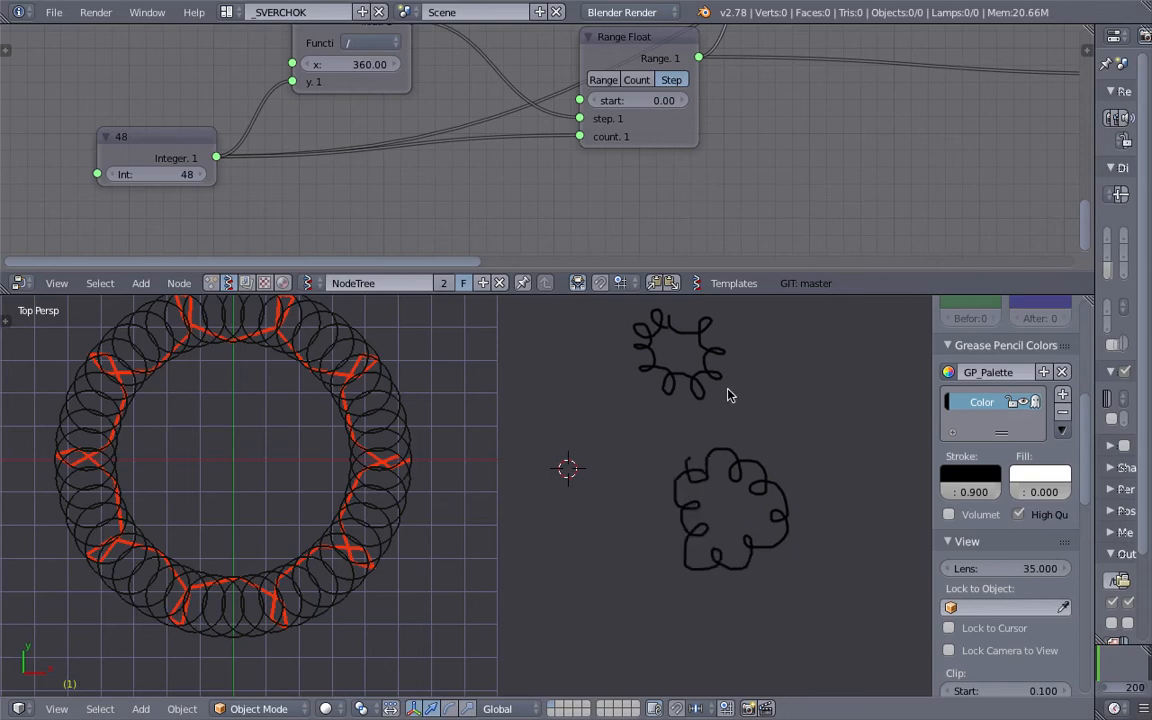
# Step: Raise the integer node's value to 98
pyautogui.press('Home')
pyautogui.moveTo(175, 177); pyautogui.dragTo(242, 177)
pyautogui.moveTo(160, 175)
pyautogui.mouseDown()
pyautogui.moveTo(182, 175)
pyautogui.moveTo(172, 176)
pyautogui.mouseUp()
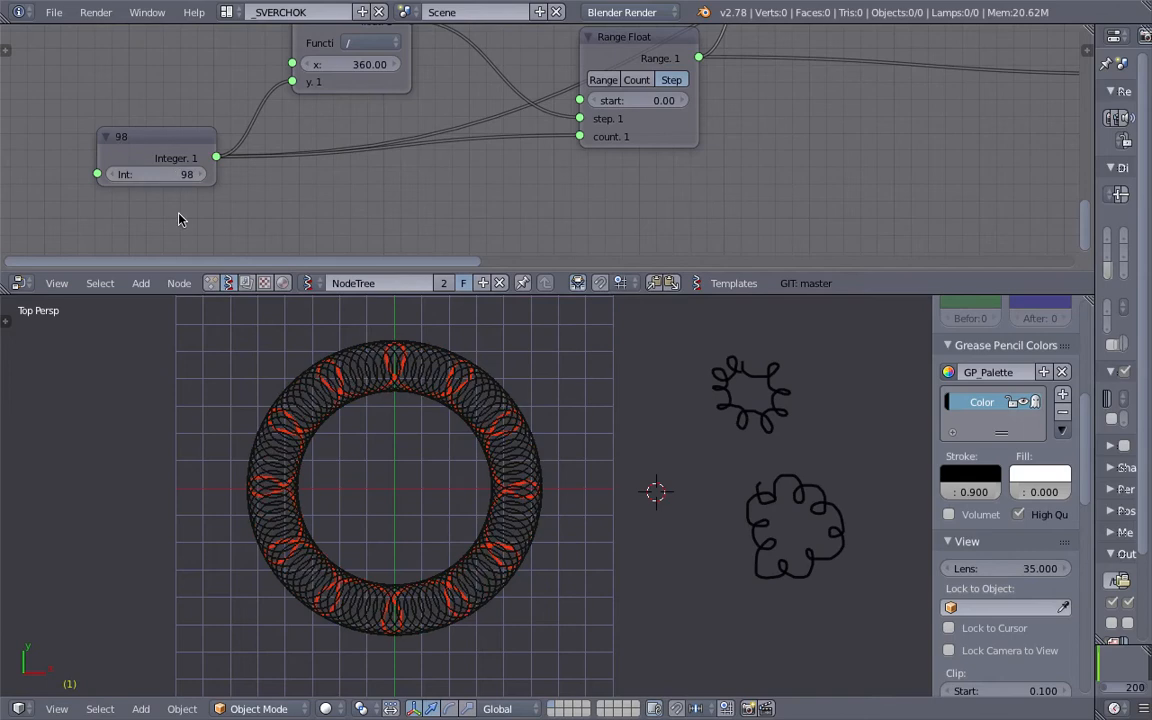
# Step: Enlarge the node editor around the MUL node and lower its y value to 79.26
pyautogui.scroll(-6, 795, 144)
pyautogui.moveTo(990, 84); pyautogui.dragTo(571, 266, button='middle')
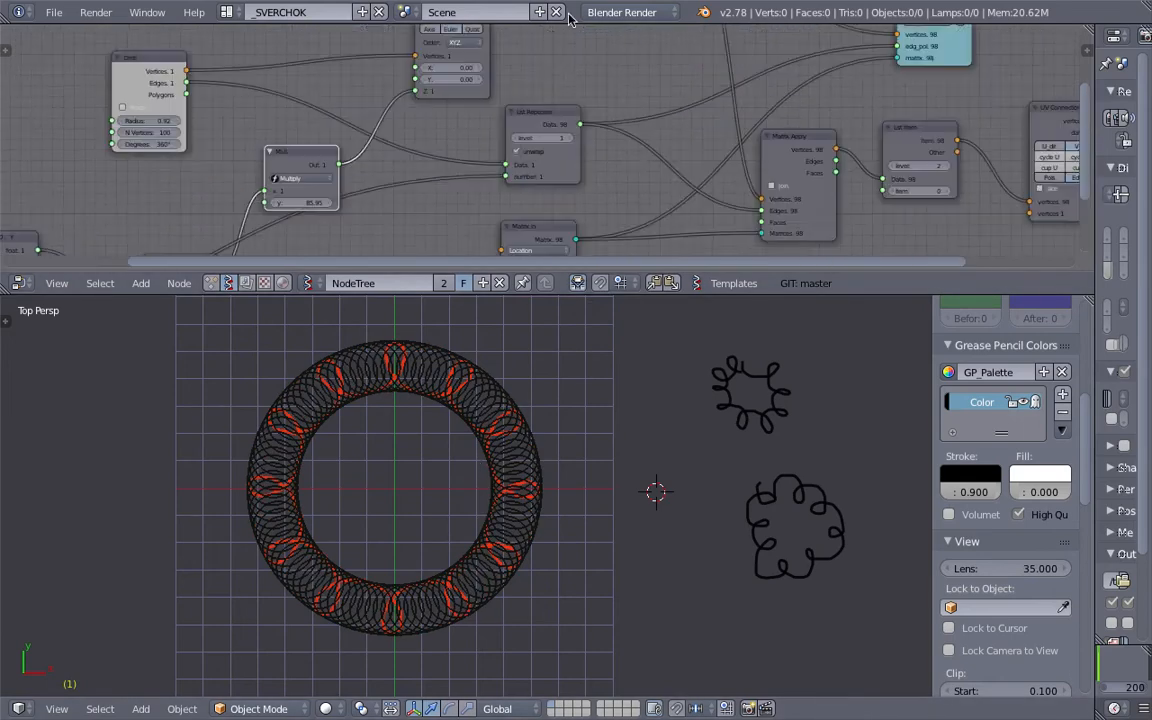
pyautogui.moveTo(436, 271); pyautogui.dragTo(400, 396)
pyautogui.scroll(1, 430, 240)
pyautogui.moveTo(387, 209); pyautogui.dragTo(605, 182, button='middle')
pyautogui.scroll(1, 605, 182)
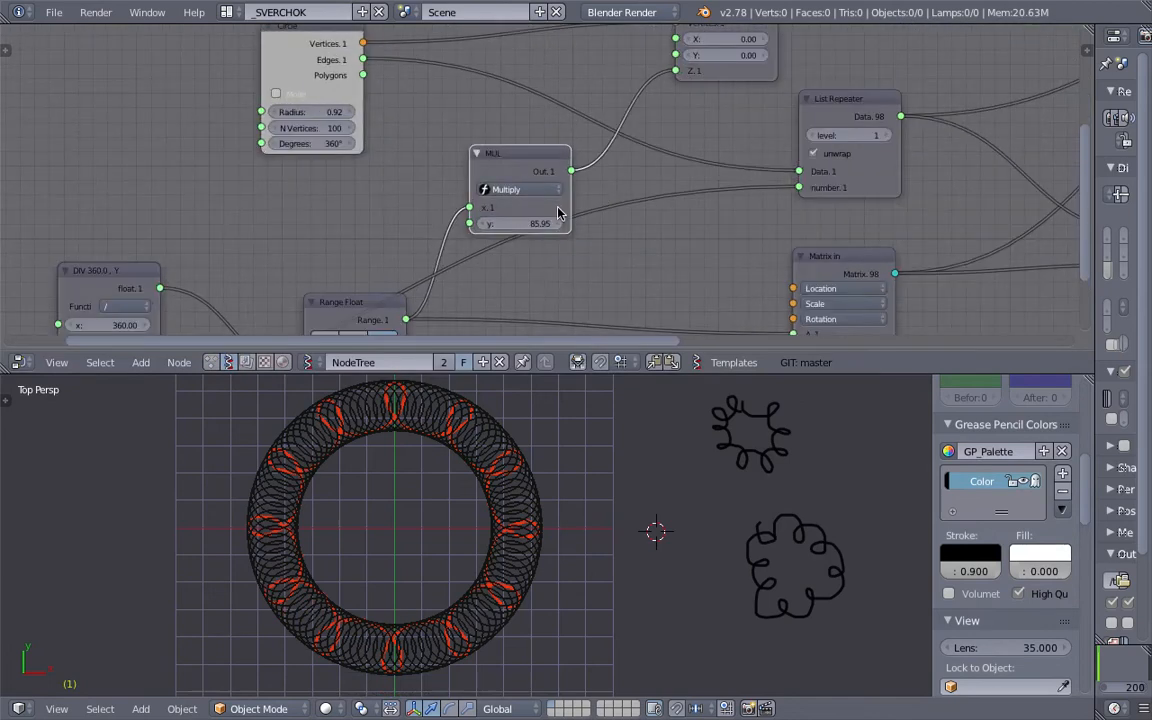
pyautogui.moveTo(520, 224); pyautogui.dragTo(478, 224)
# Step: Try 2, 3 and 4 as the MUL node's y value, ending at 6
pyautogui.click(544, 226)
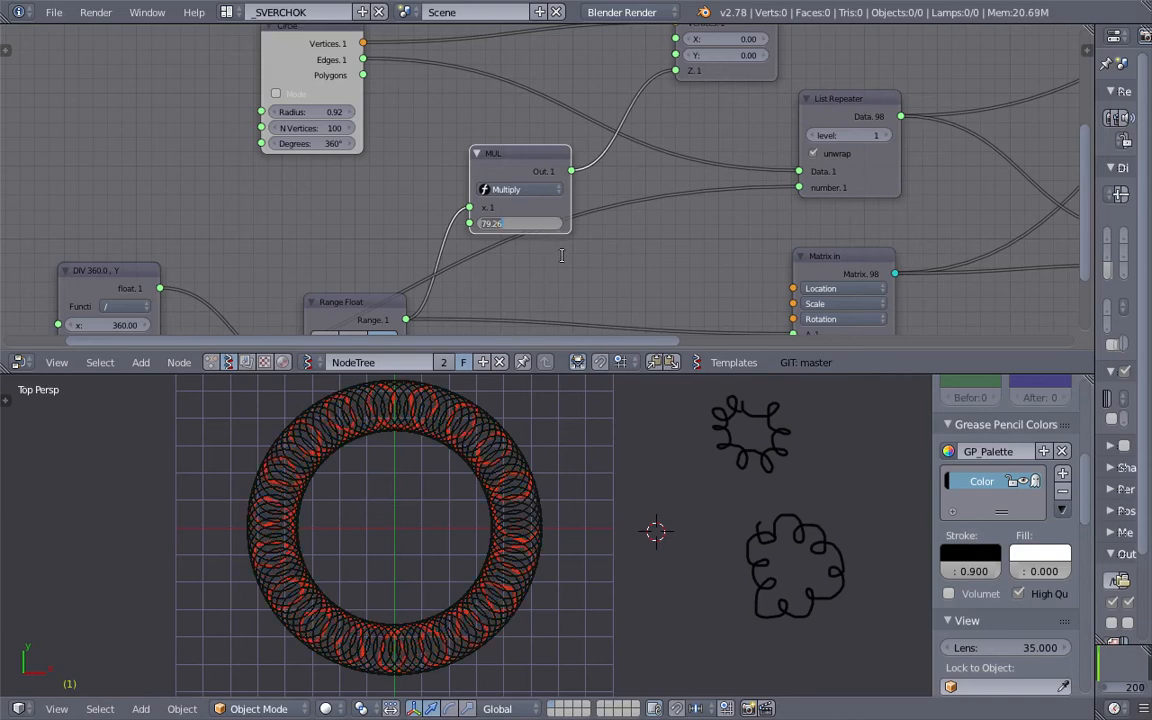
pyautogui.write('2')
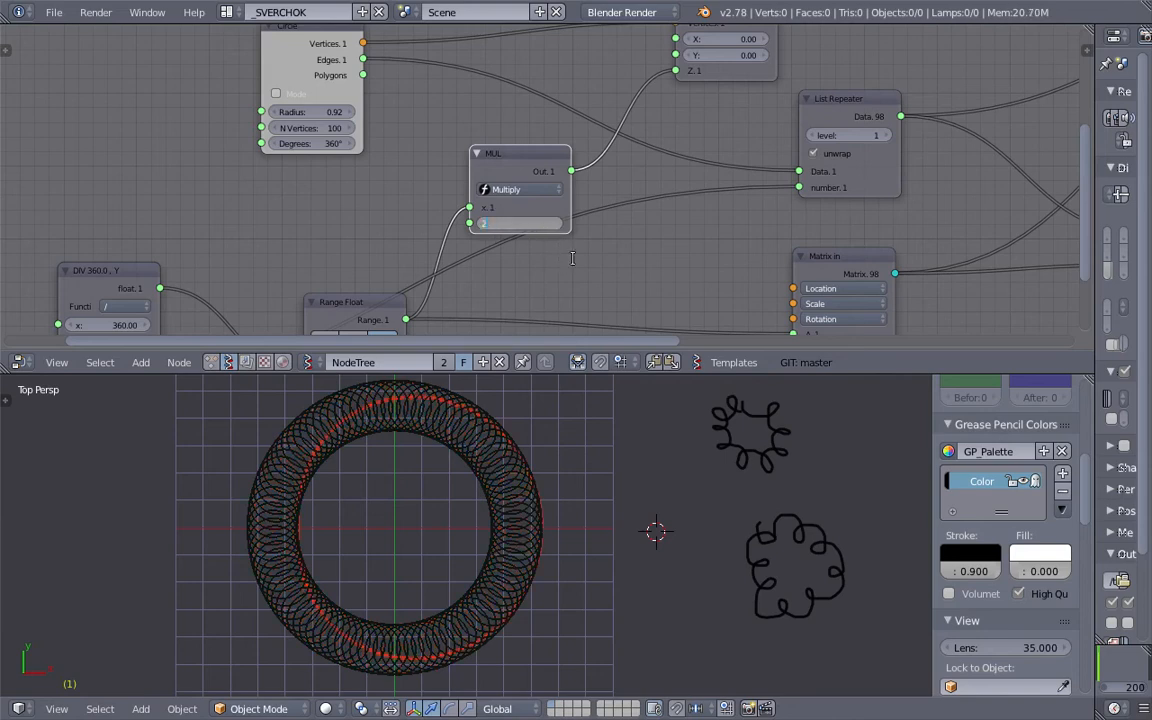
pyautogui.press('Return')
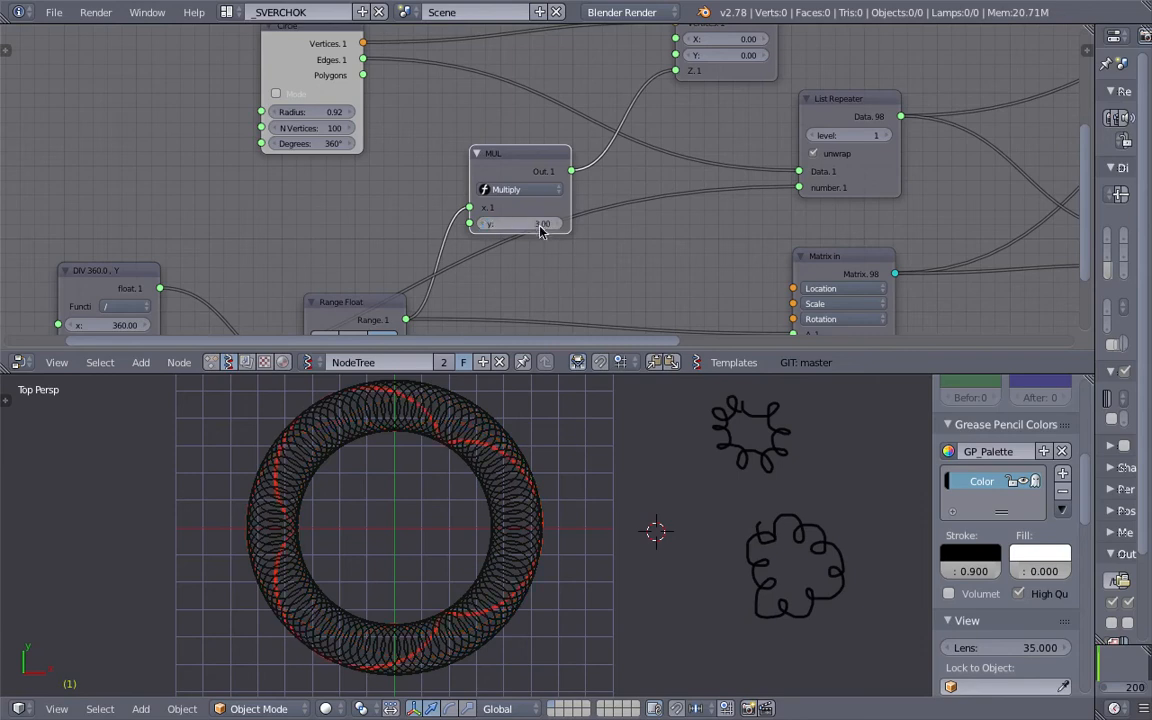
pyautogui.click(536, 224)
pyautogui.write('4')
pyautogui.press('Return')
pyautogui.click(533, 224)
pyautogui.press('Return')
pyautogui.press('Return')
# Step: Raise the integer node's value to 103
pyautogui.moveTo(224, 326); pyautogui.dragTo(312, 186, button='middle')
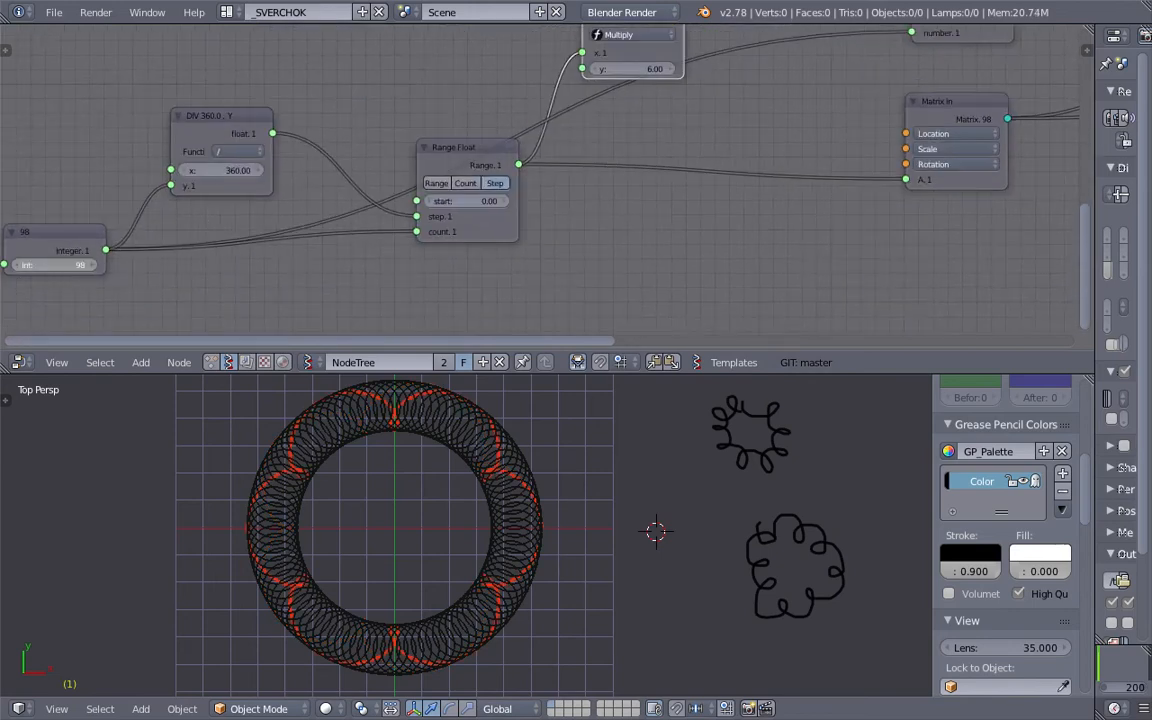
pyautogui.moveTo(56, 265)
pyautogui.mouseDown()
pyautogui.moveTo(78, 265)
pyautogui.moveTo(16, 265)
pyautogui.moveTo(73, 265)
pyautogui.mouseUp()
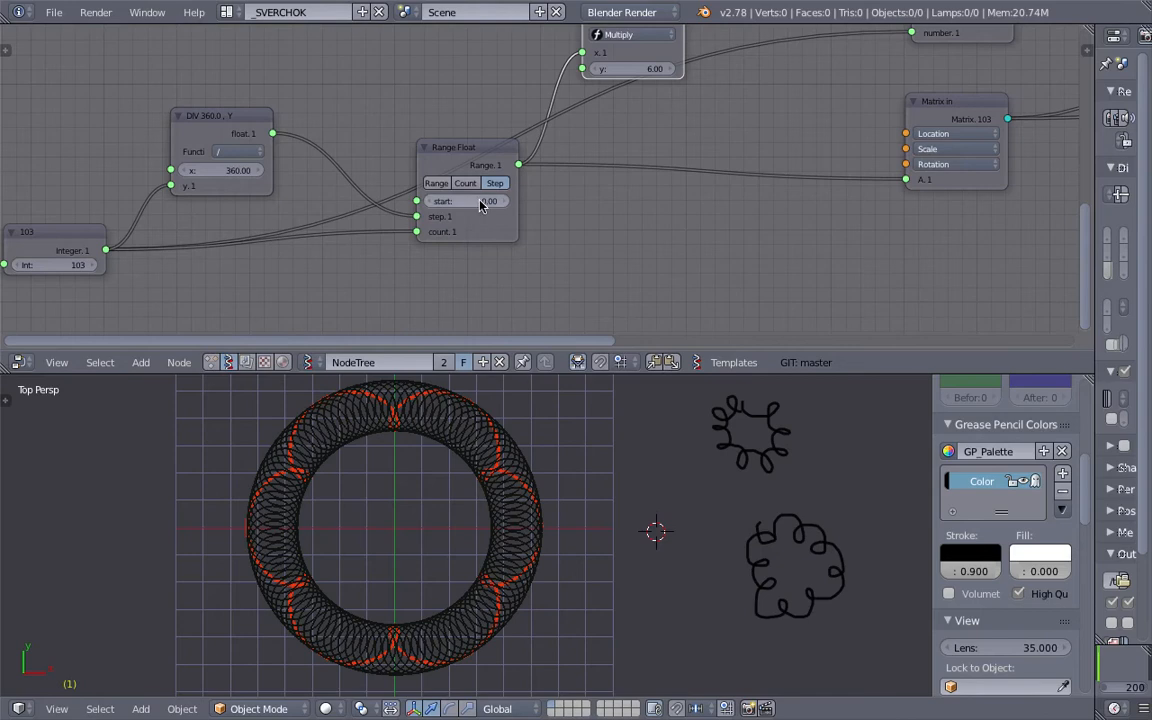
# Step: Raise the Circle node's radius to 1.61
pyautogui.moveTo(455, 95); pyautogui.dragTo(439, 303, button='middle')
pyautogui.moveTo(397, 191); pyautogui.dragTo(466, 193)
# Step: Hide the Viewer Draw preview of all the circles so only the red orbit curve is drawn
pyautogui.moveTo(720, 233)
pyautogui.mouseDown(button='middle')
pyautogui.moveTo(663, 231)
pyautogui.moveTo(658, 265)
pyautogui.moveTo(514, 256)
pyautogui.mouseUp(button='middle')
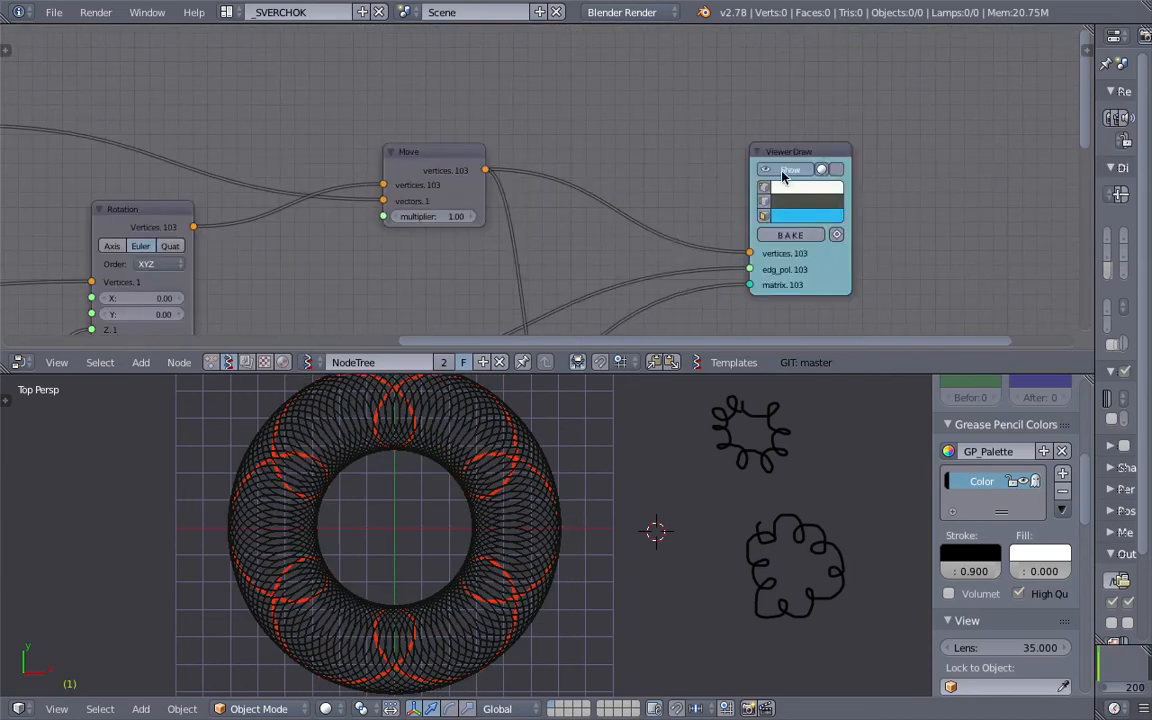
pyautogui.click(785, 171)
pyautogui.scroll(2, 608, 538)
pyautogui.scroll(2, 612, 541)
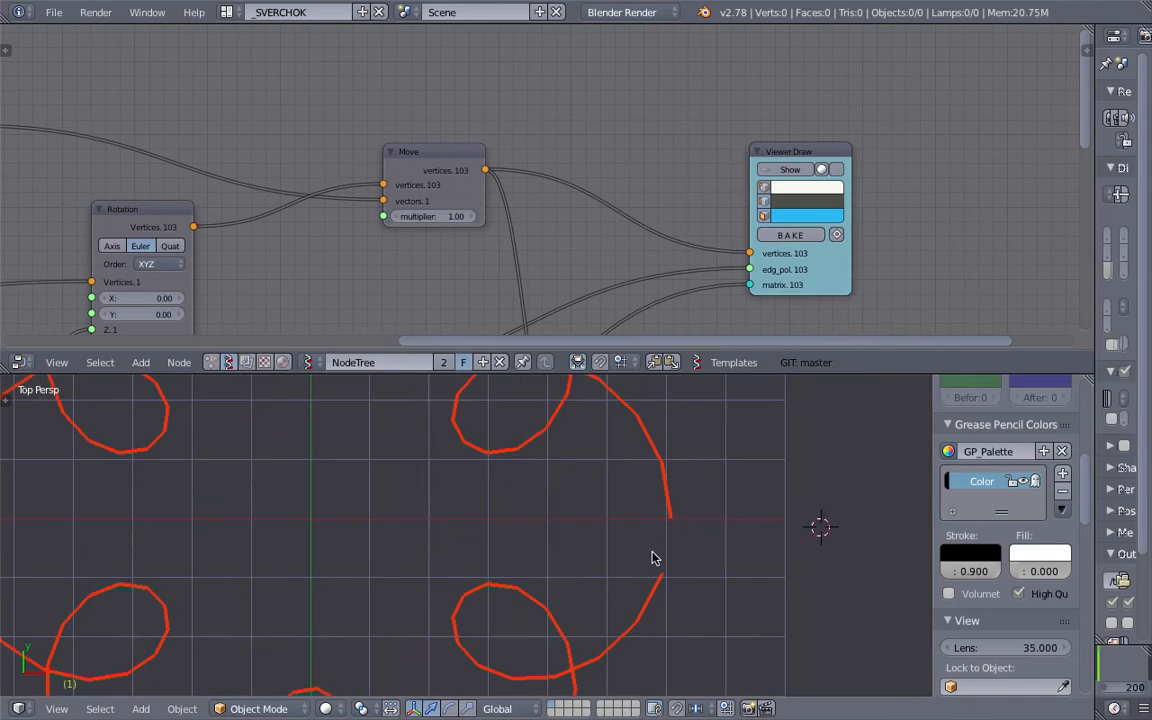
pyautogui.scroll(-3, 600, 545)
pyautogui.scroll(-2, 589, 541)
# Step: Examine the gap between the start and end of the red orbit curve, marking it with the 3D cursor
pyautogui.moveTo(566, 206); pyautogui.dragTo(519, 175, button='middle')
pyautogui.scroll(-4, 566, 265)
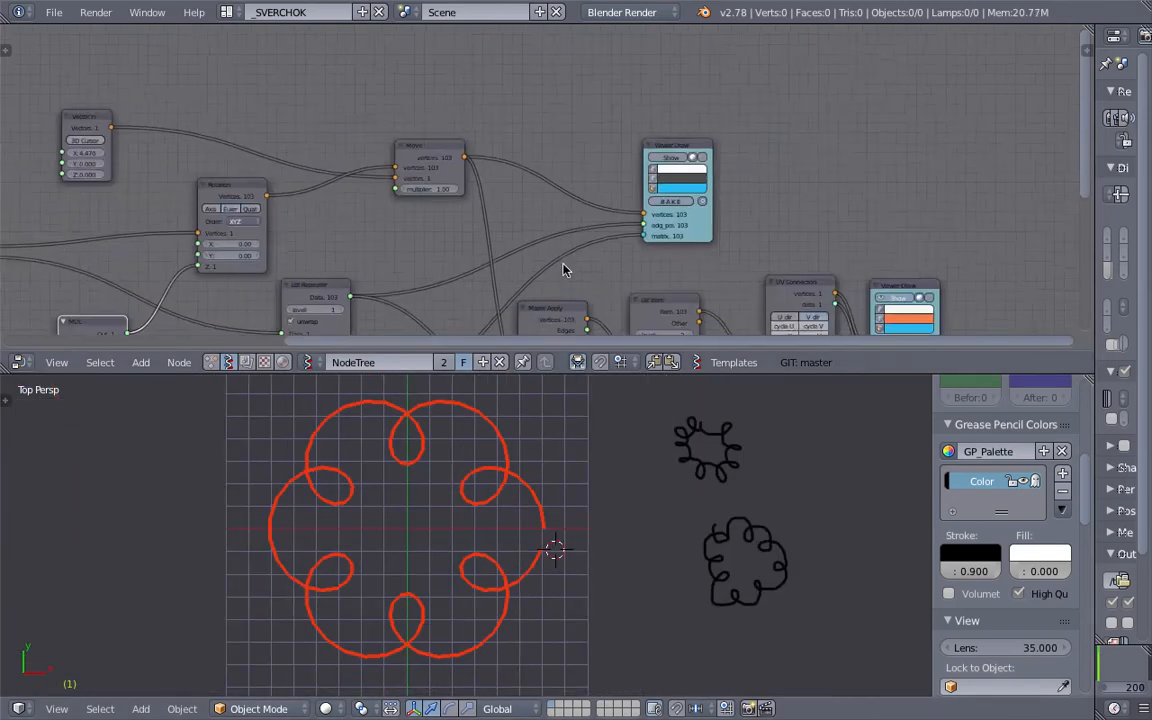
pyautogui.scroll(2, 533, 211)
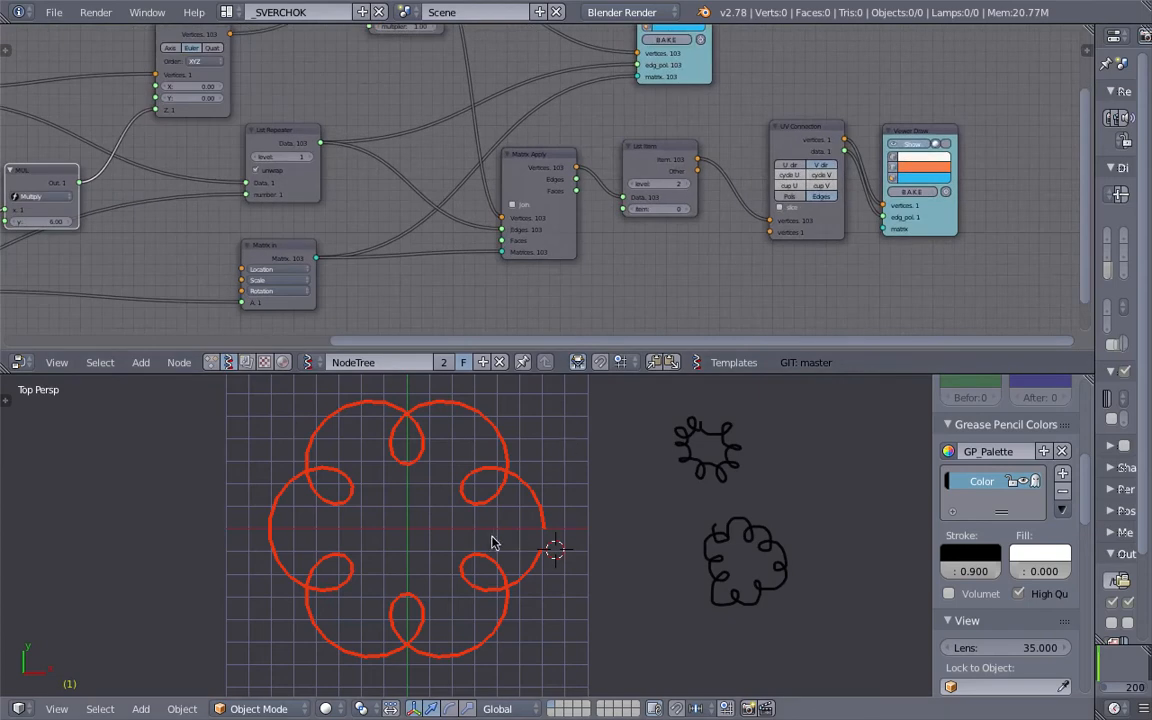
pyautogui.click(533, 511)
pyautogui.click(541, 528)
pyautogui.click(543, 545)
pyautogui.scroll(4, 539, 556)
pyautogui.scroll(1, 539, 556)
pyautogui.click(656, 577)
pyautogui.click(661, 575)
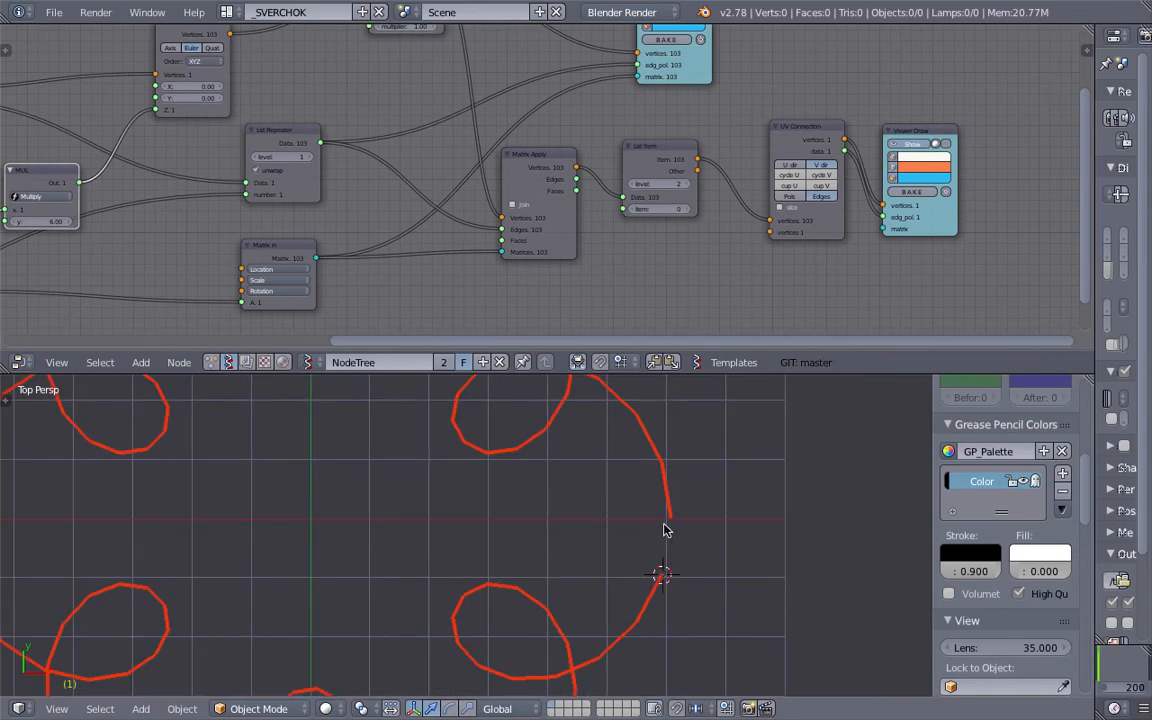
# Step: Move the List Item and Matrix Apply nodes closer to UV Connection and space the curve's Viewer Draw node farther from it
pyautogui.scroll(-2, 620, 239)
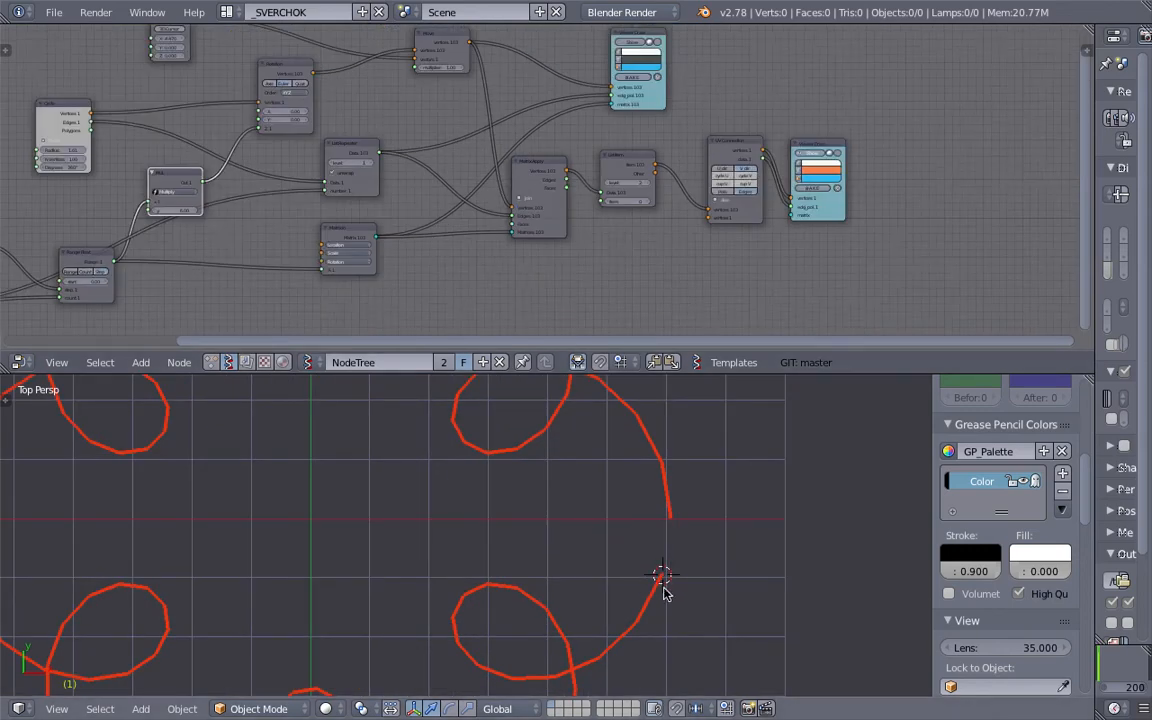
pyautogui.moveTo(764, 220); pyautogui.dragTo(679, 229, button='middle')
pyautogui.click(723, 162)
pyautogui.click(729, 162)
pyautogui.scroll(3, 509, 234)
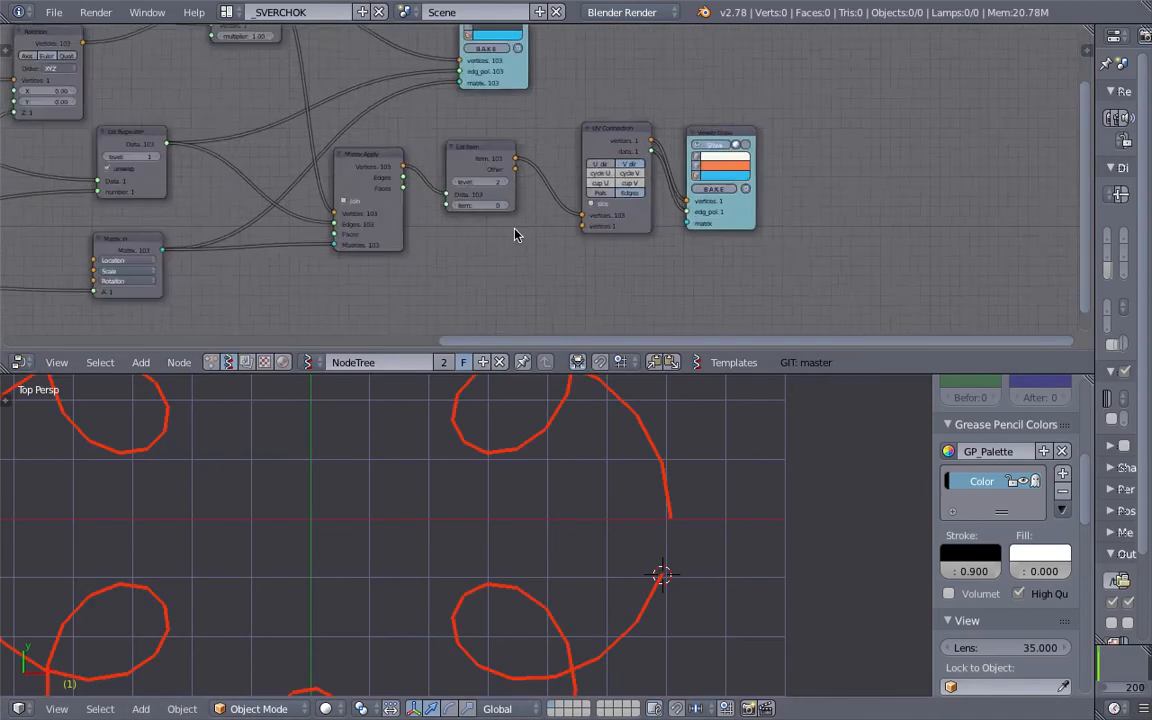
pyautogui.scroll(2, 570, 236)
pyautogui.moveTo(414, 220); pyautogui.dragTo(445, 223, button='middle')
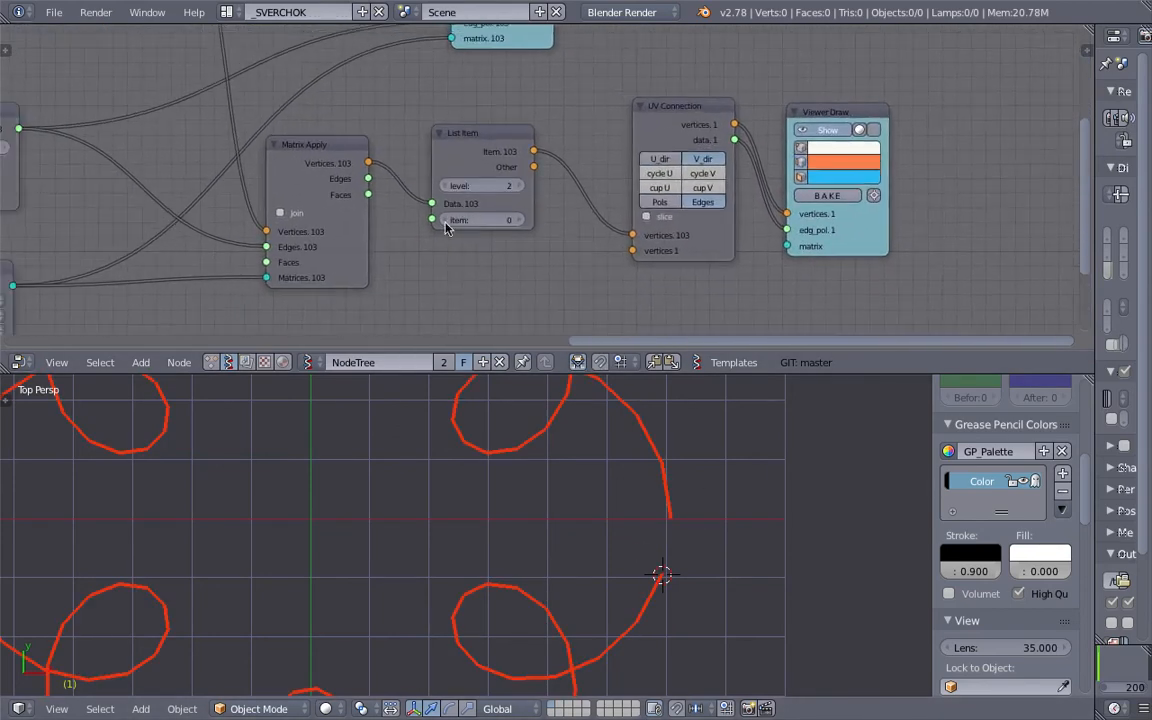
pyautogui.moveTo(466, 160); pyautogui.dragTo(503, 160)
pyautogui.moveTo(332, 147); pyautogui.dragTo(378, 144)
pyautogui.moveTo(469, 171); pyautogui.dragTo(342, 189, button='middle')
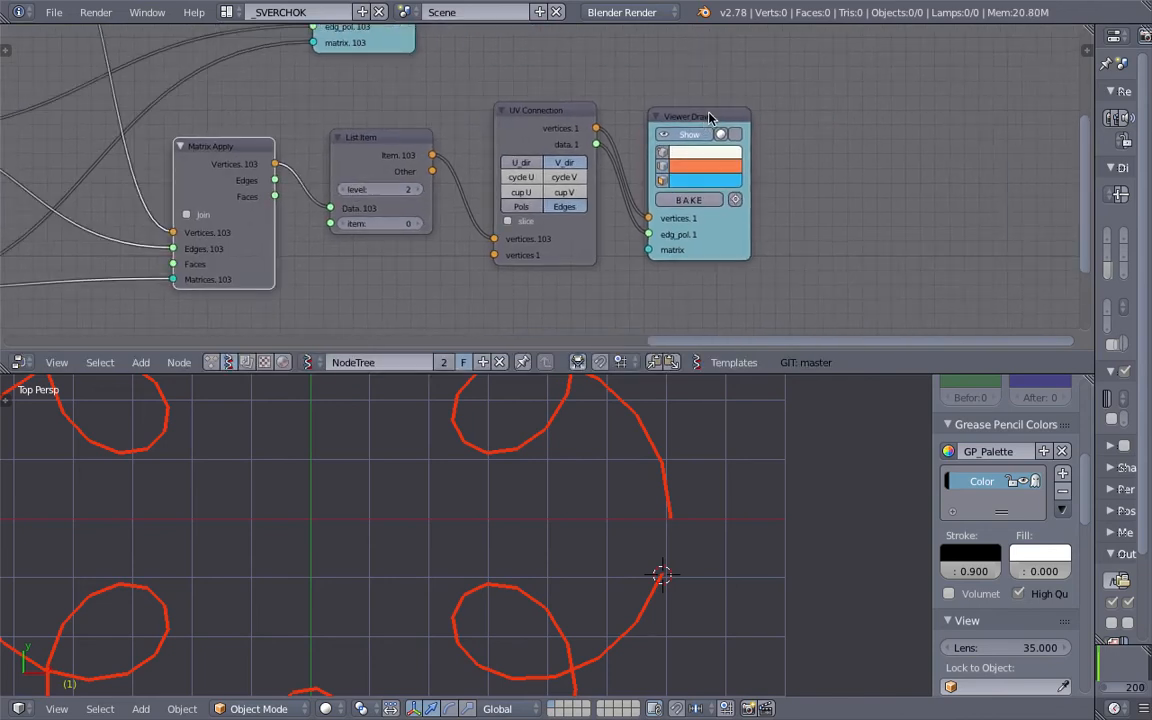
pyautogui.moveTo(711, 116); pyautogui.dragTo(763, 95)
pyautogui.hotkey('ctrl', 's')
pyautogui.click(763, 95)
pyautogui.click(743, 118)
pyautogui.scroll(-5, 743, 125)
pyautogui.click(689, 134)
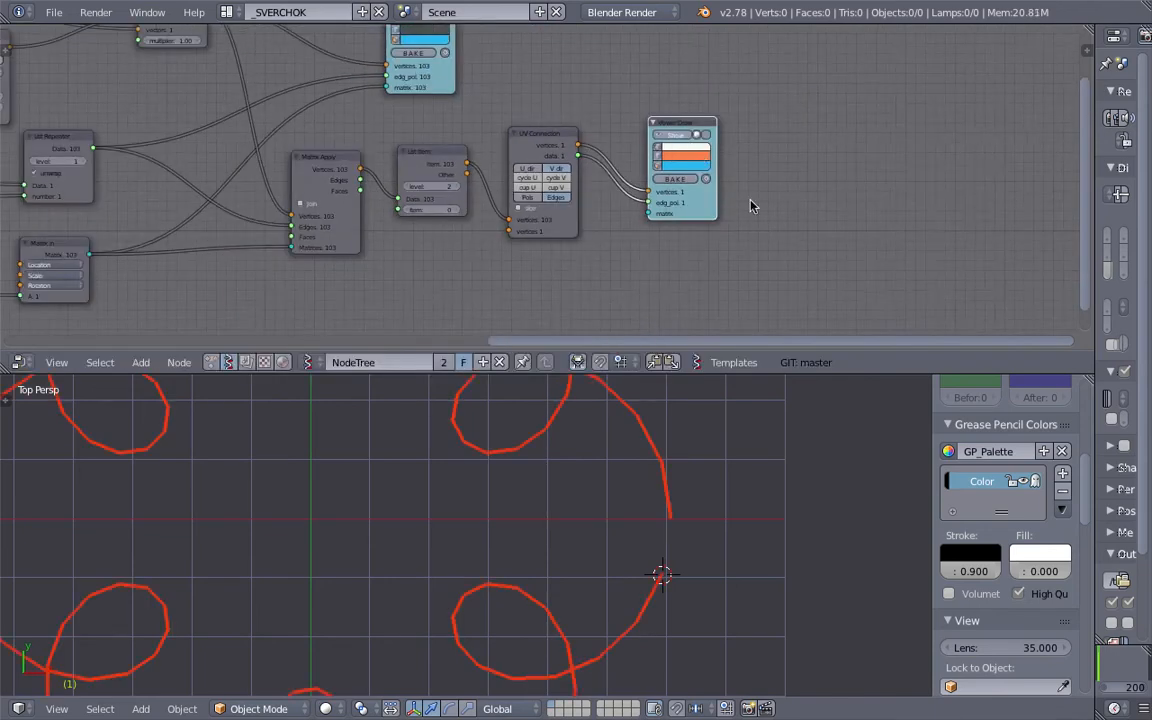
# Step: Enable cycle V on the UV Connection node to close the orbit curve
pyautogui.moveTo(753, 201); pyautogui.dragTo(715, 160, button='middle')
pyautogui.scroll(3, 710, 168)
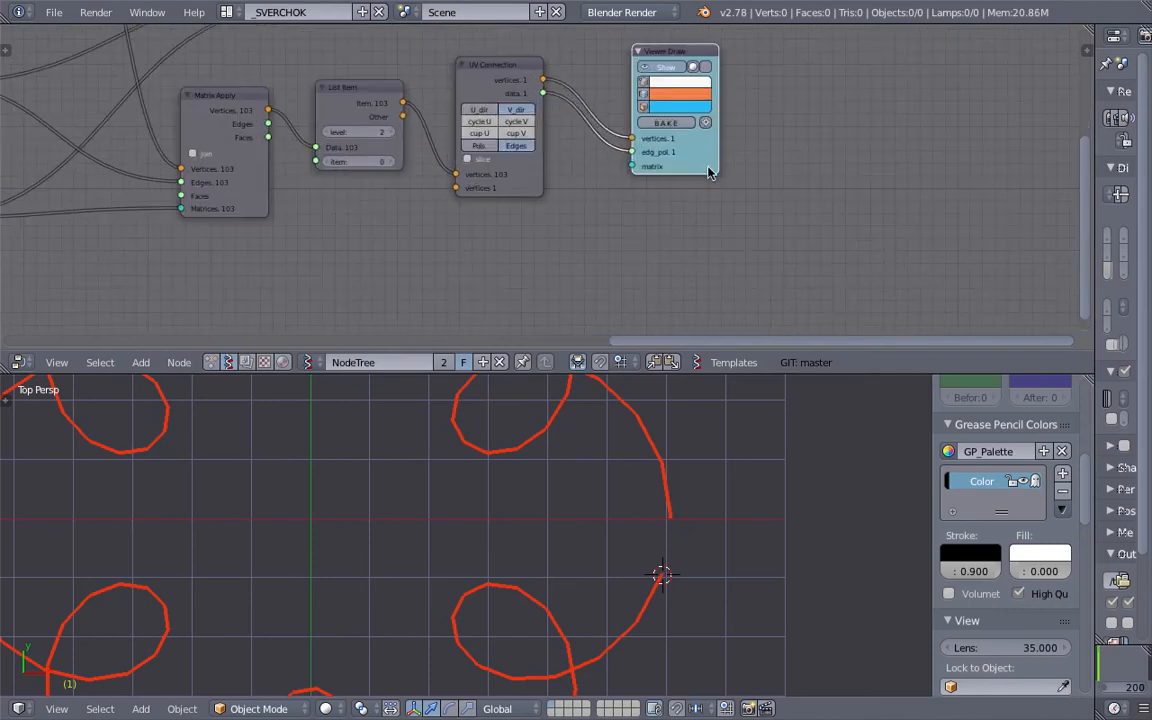
pyautogui.click(517, 122)
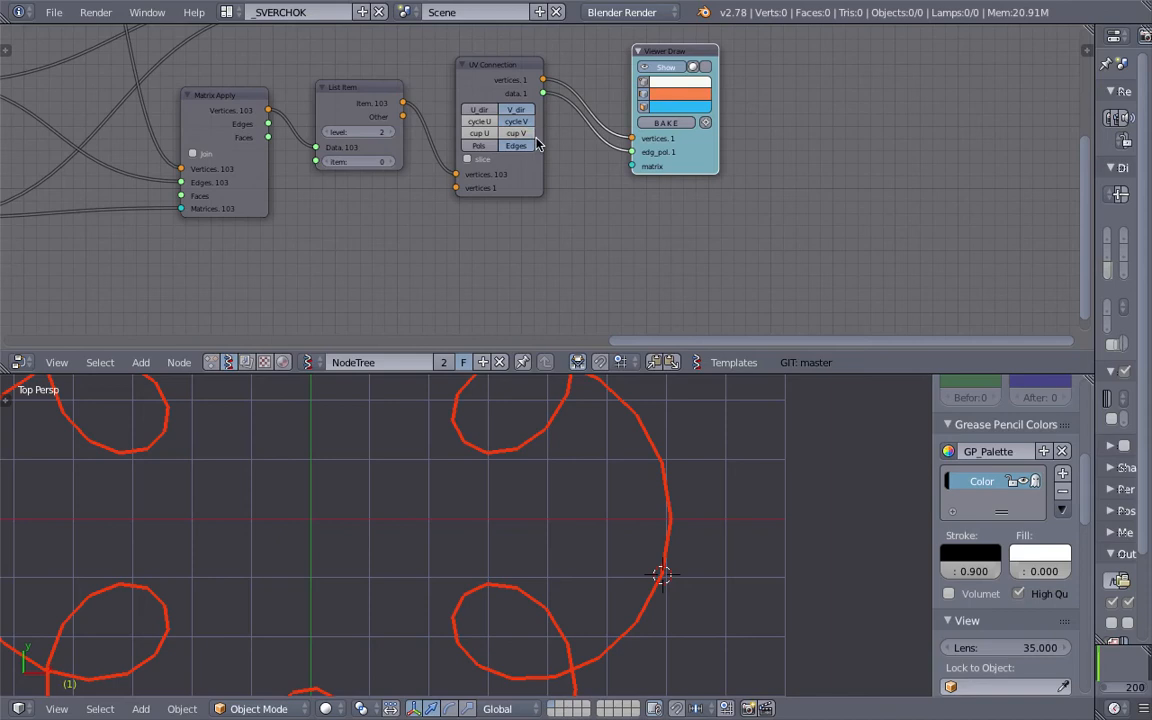
pyautogui.click(689, 463)
pyautogui.click(710, 480)
# Step: Bake the closed orbit curve from its Viewer Draw node and move the baked mesh along the X axis beside the original
pyautogui.scroll(-5, 728, 497)
pyautogui.hotkey('ctrl', 's')
pyautogui.click(728, 499)
pyautogui.click(665, 122)
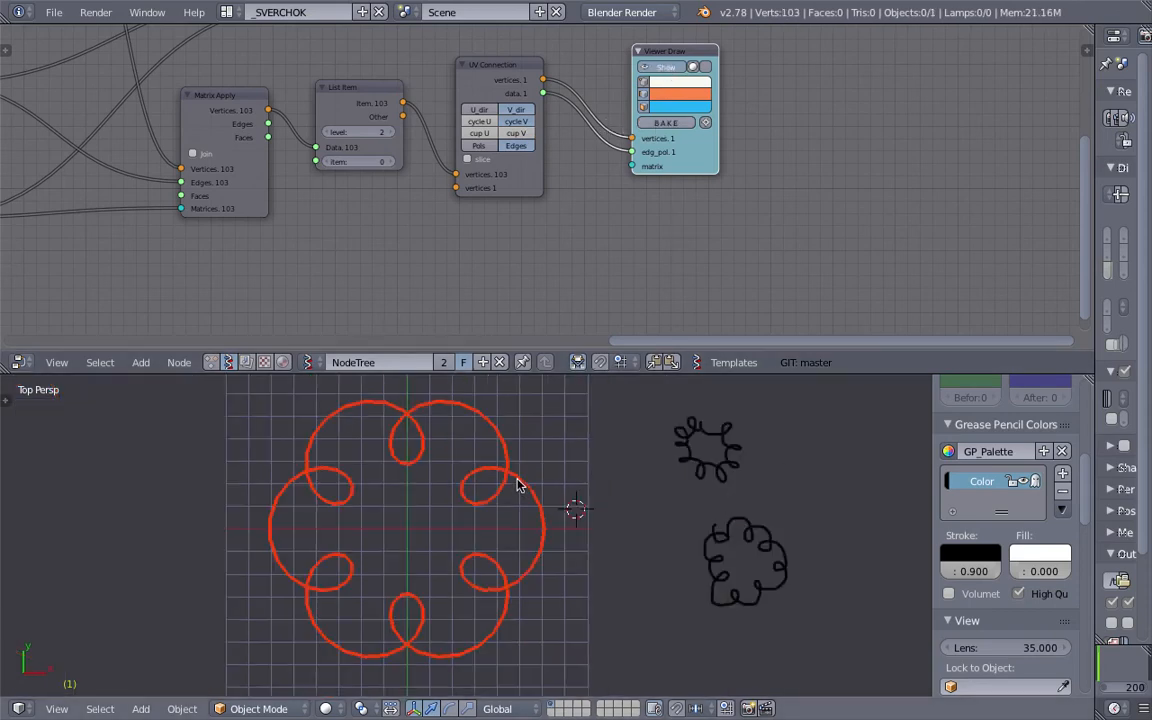
pyautogui.scroll(-3, 516, 483)
pyautogui.press('g')
pyautogui.press('x')
pyautogui.click(581, 488)
# Step: Check the baked mesh in Edit Mode, return to Object Mode and save over the current blend file
pyautogui.scroll(7, 589, 509)
pyautogui.scroll(-2, 603, 528)
pyautogui.press('Tab')
pyautogui.moveTo(620, 560); pyautogui.dragTo(572, 509, button='middle')
pyautogui.press('Tab')
pyautogui.hotkey('ctrl', 's')
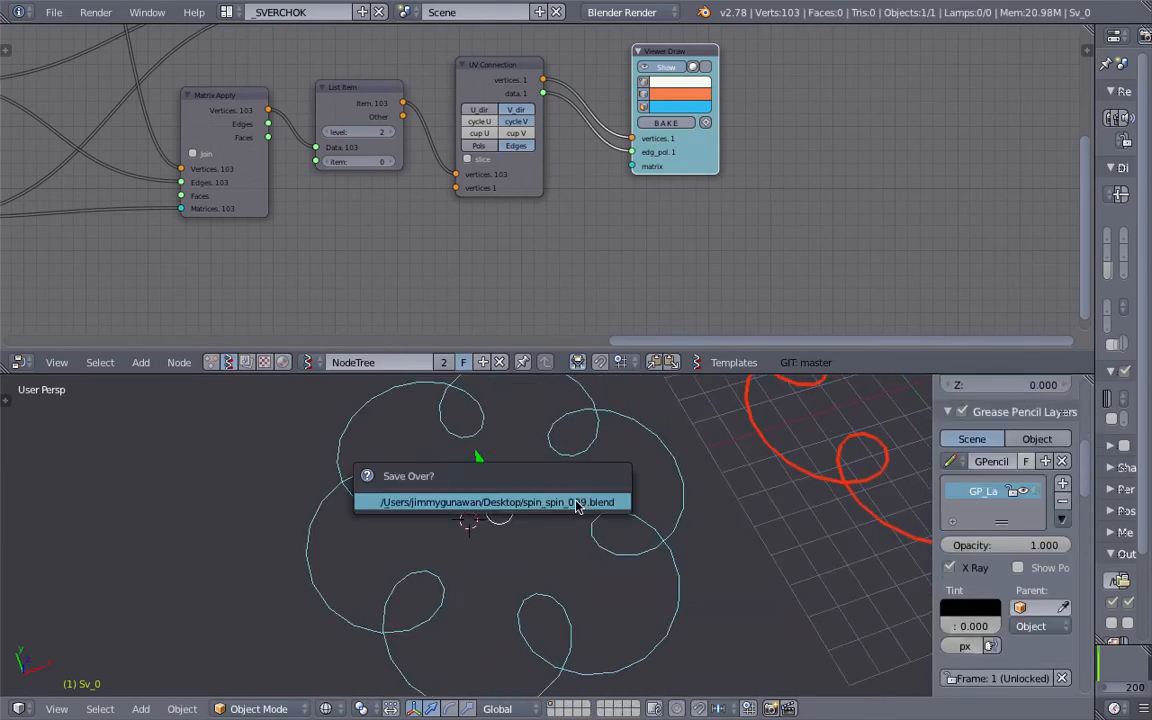
pyautogui.click(575, 505)
# Step: Add a Polyline Viewer MK1 node past the curve's Viewer Draw node
pyautogui.scroll(-4, 750, 190)
pyautogui.moveTo(757, 188); pyautogui.dragTo(694, 216, button='middle')
pyautogui.hotkey('alt', 'space')
pyautogui.write('polyli')
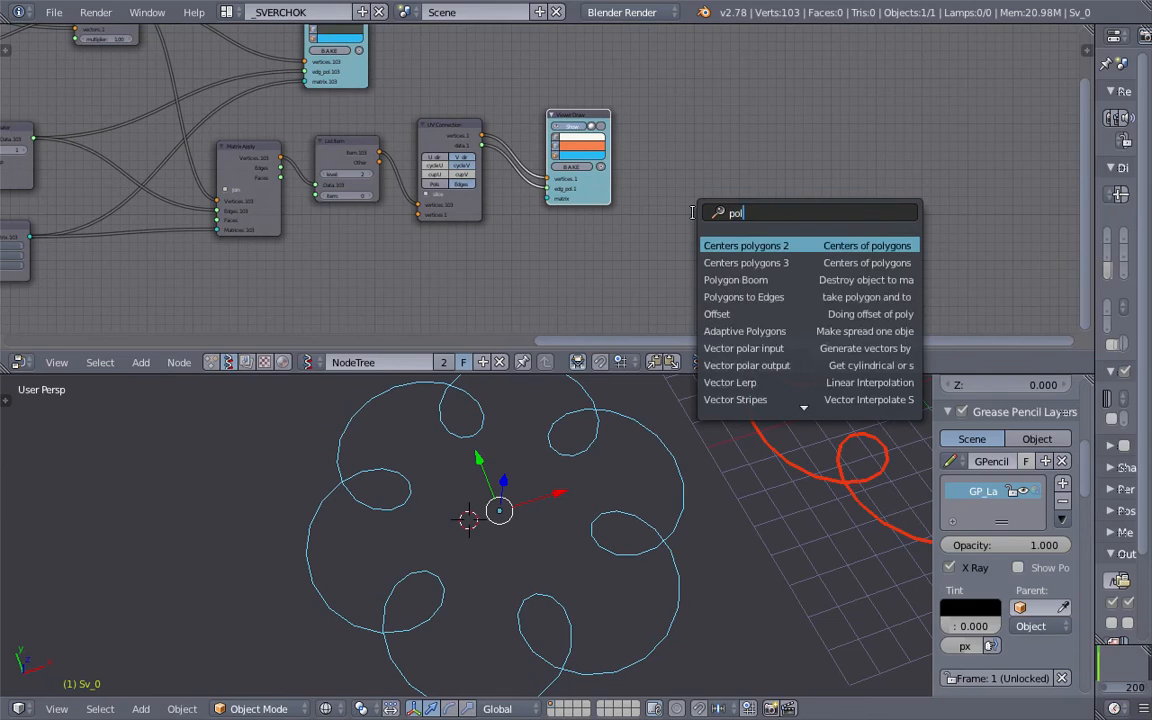
pyautogui.press('Return')
pyautogui.click(689, 149)
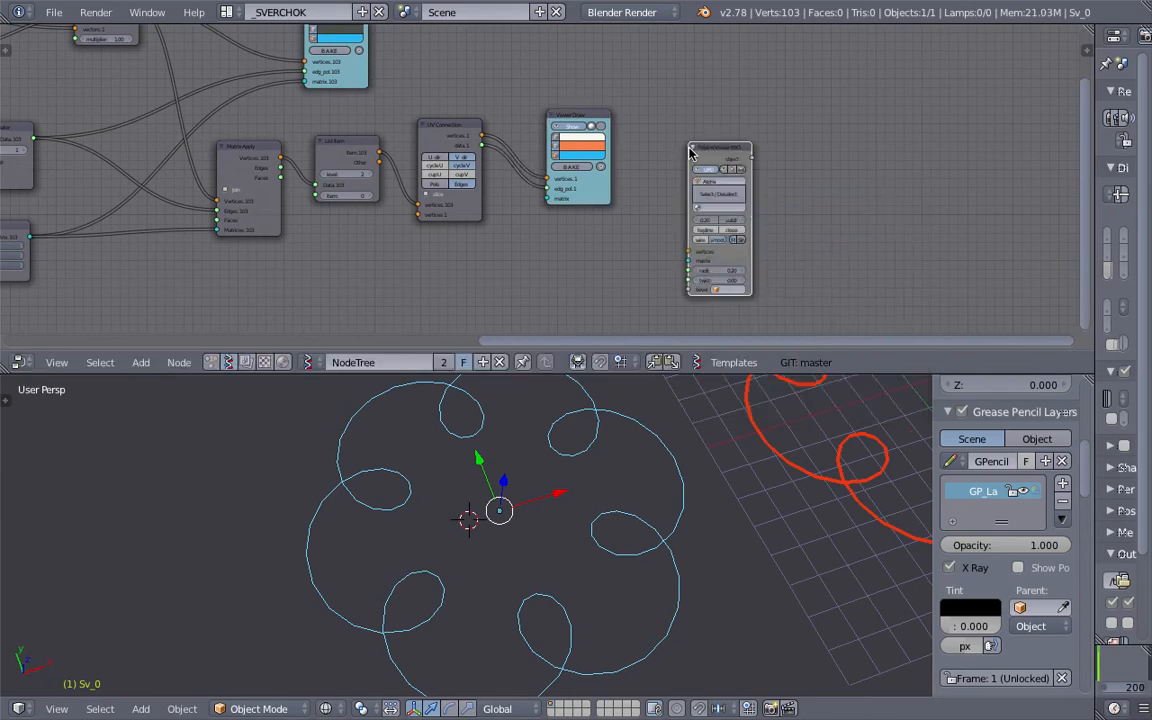
# Step: Link the UV Connection node's vertices output to the Polyline Viewer's vertices input
pyautogui.scroll(1, 546, 176)
pyautogui.moveTo(466, 124); pyautogui.dragTo(726, 270)
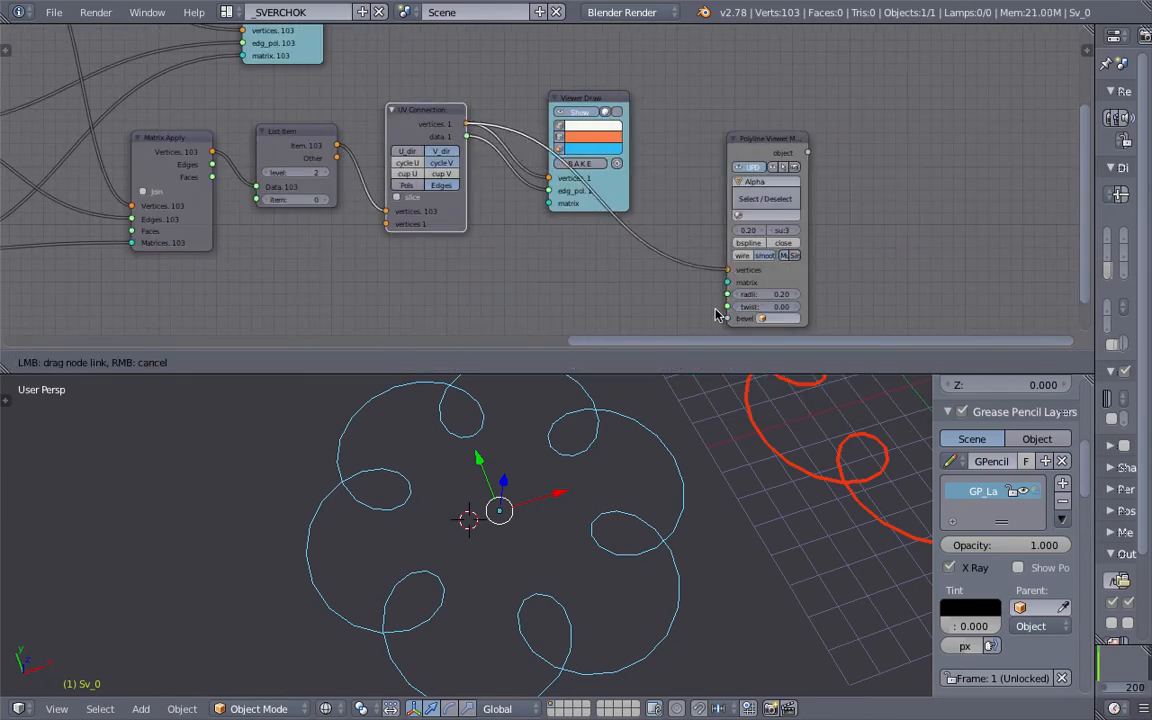
pyautogui.scroll(-3, 740, 492)
pyautogui.keyDown('shift'); pyautogui.moveTo(740, 452); pyautogui.dragTo(638, 487, button='middle'); pyautogui.keyUp('shift')
pyautogui.scroll(1, 700, 230)
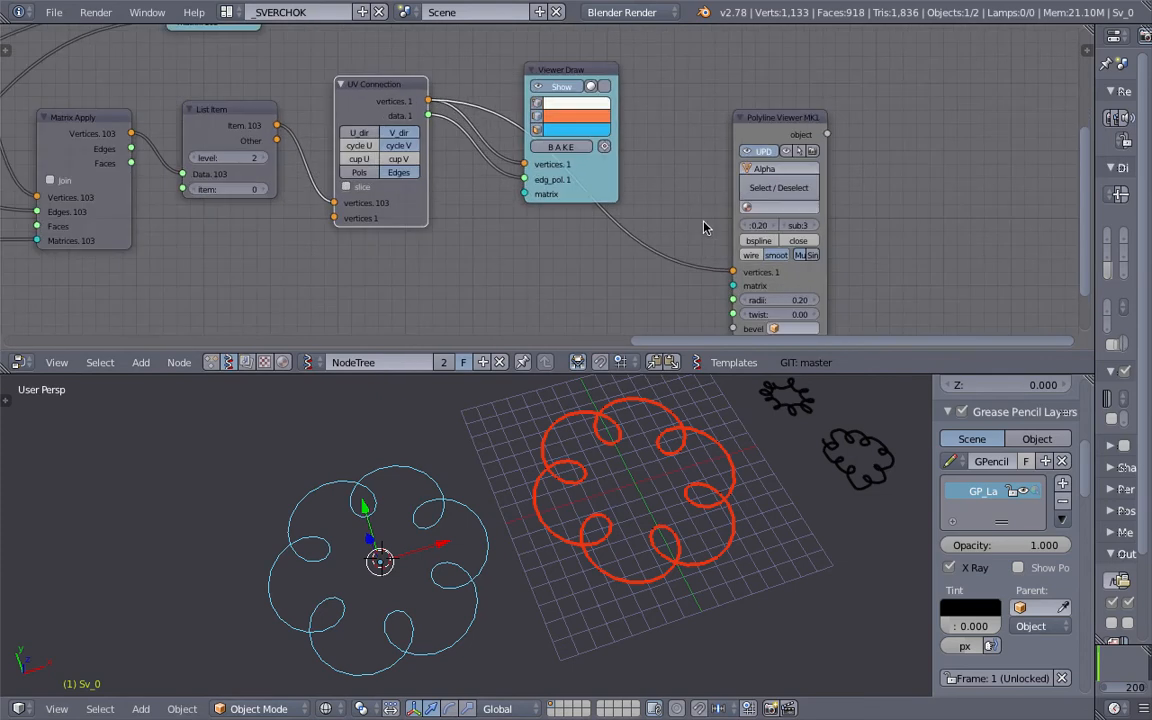
# Step: Move the generated polyline object along the X axis, then delete it
pyautogui.scroll(4, 663, 545)
pyautogui.rightClick(664, 538)
pyautogui.scroll(-4, 705, 552)
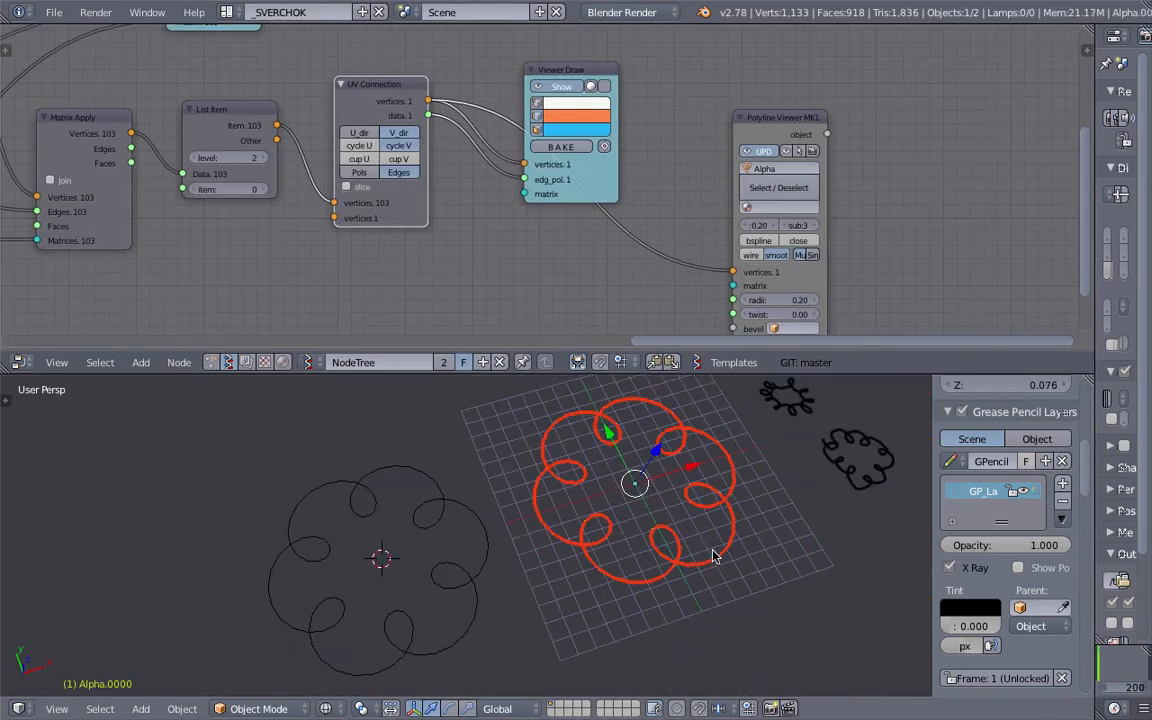
pyautogui.press('g')
pyautogui.press('x')
pyautogui.click(190, 668)
pyautogui.keyDown('shift'); pyautogui.moveTo(400, 565); pyautogui.dragTo(525, 500, button='middle'); pyautogui.keyUp('shift')
pyautogui.press('x')
pyautogui.press('x')
pyautogui.click(527, 502)
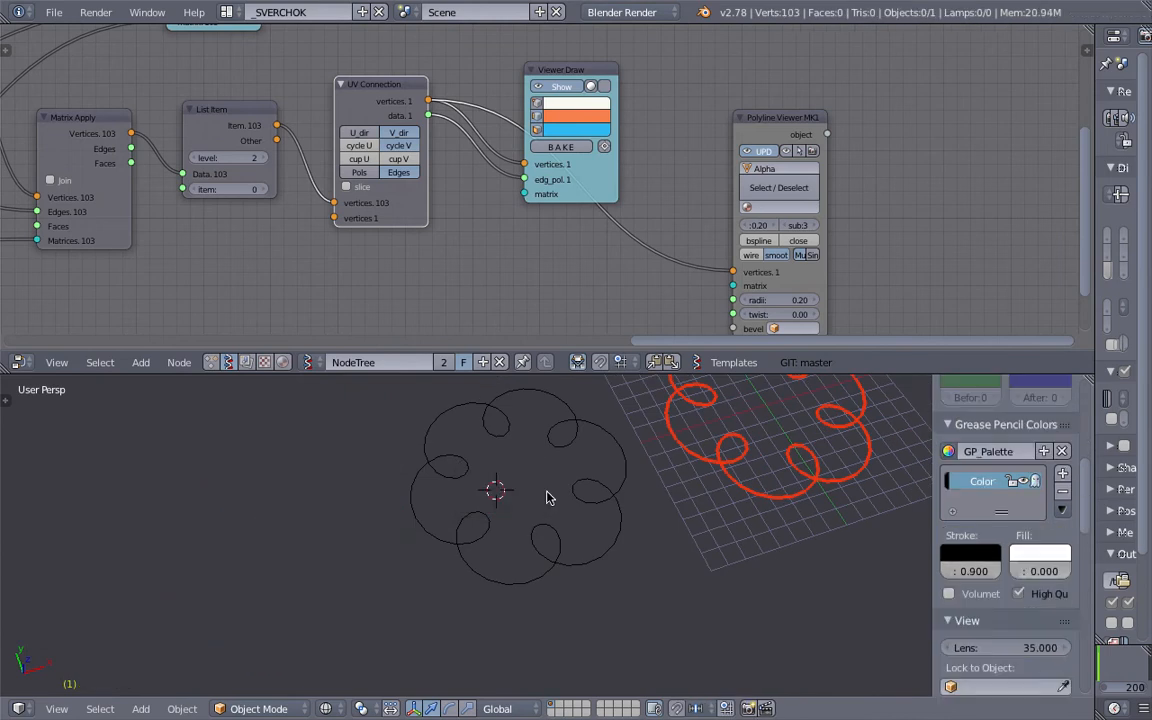
# Step: Turn on close in the Polyline Viewer node and set its radii to 0.50
pyautogui.scroll(3, 547, 495)
pyautogui.moveTo(865, 246); pyautogui.dragTo(834, 243, button='middle')
pyautogui.click(664, 233)
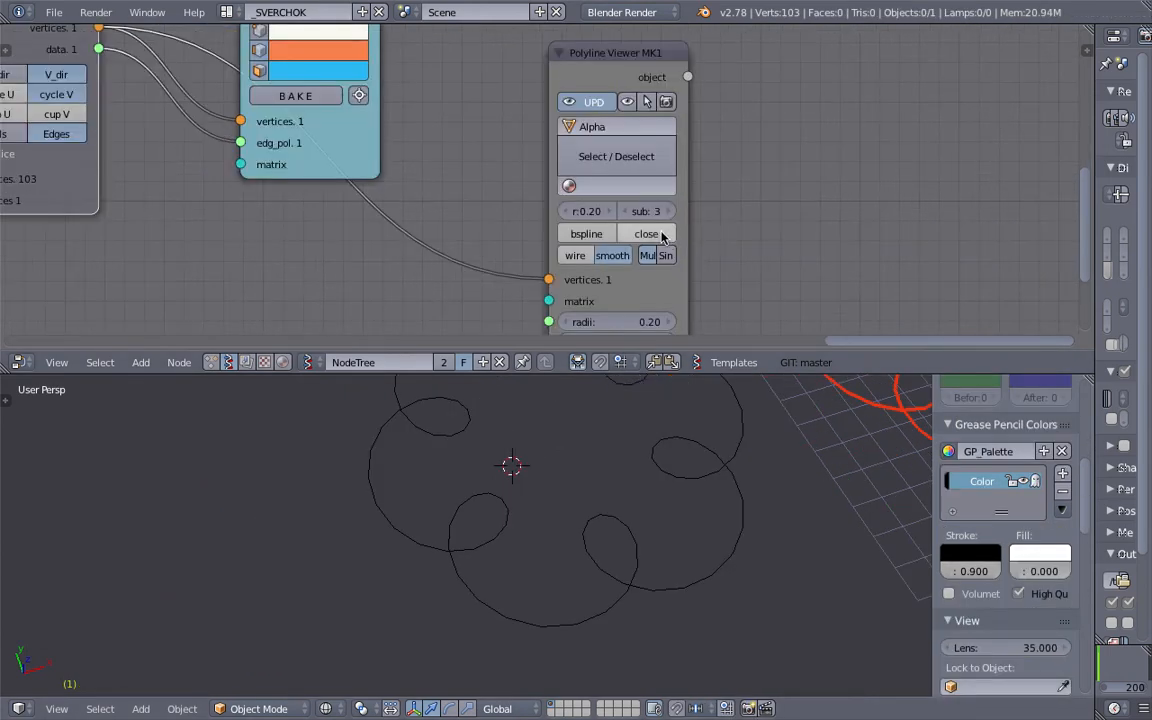
pyautogui.scroll(-2, 620, 246)
pyautogui.click(623, 291)
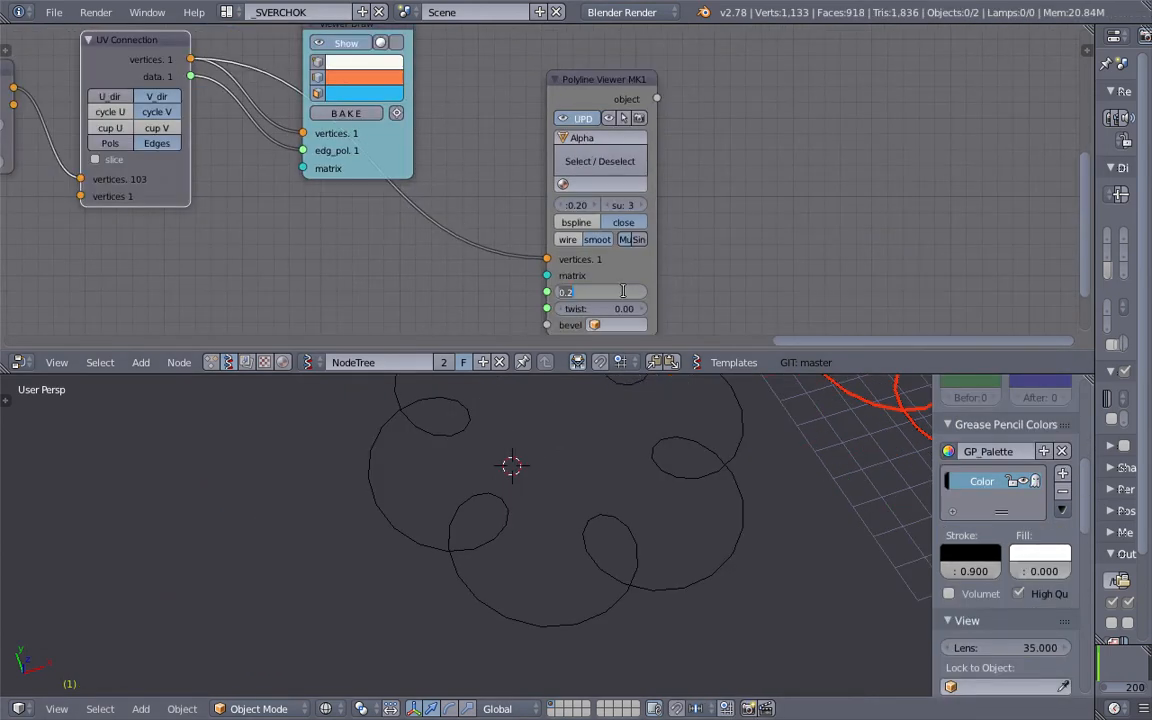
pyautogui.press('Return')
# Step: Move the thickened polyline object along the X axis to the far side of the baked mesh and deselect it
pyautogui.scroll(-4, 762, 446)
pyautogui.keyDown('shift'); pyautogui.moveTo(766, 450); pyautogui.dragTo(621, 505, button='middle'); pyautogui.keyUp('shift')
pyautogui.scroll(3, 584, 512)
pyautogui.scroll(-3, 584, 512)
pyautogui.rightClick(600, 511)
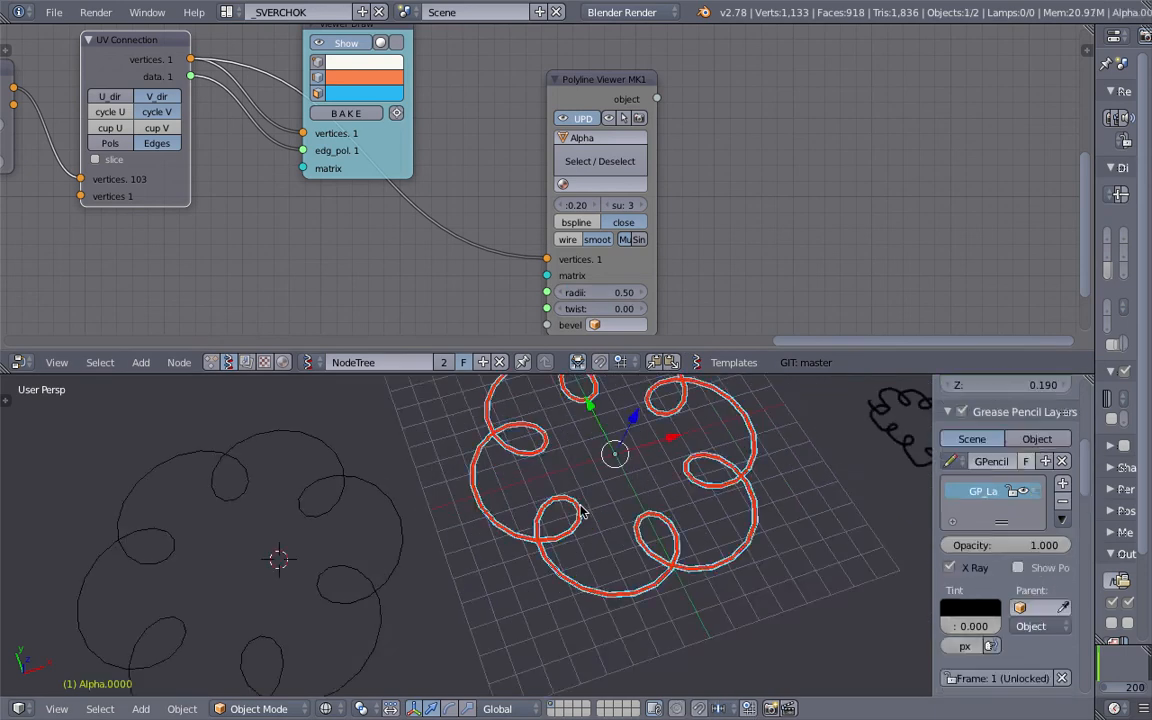
pyautogui.press('g')
pyautogui.press('x')
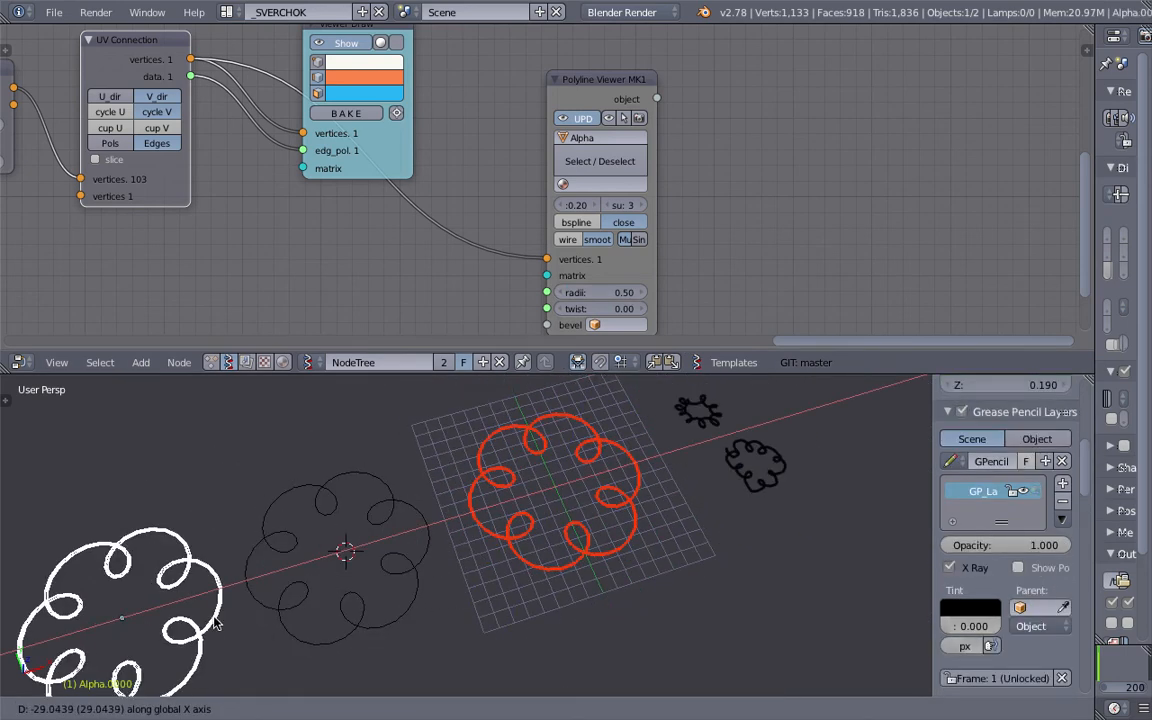
pyautogui.click(278, 587)
pyautogui.moveTo(278, 587); pyautogui.dragTo(599, 429, button='middle')
pyautogui.press('a')
pyautogui.scroll(-3, 561, 450)
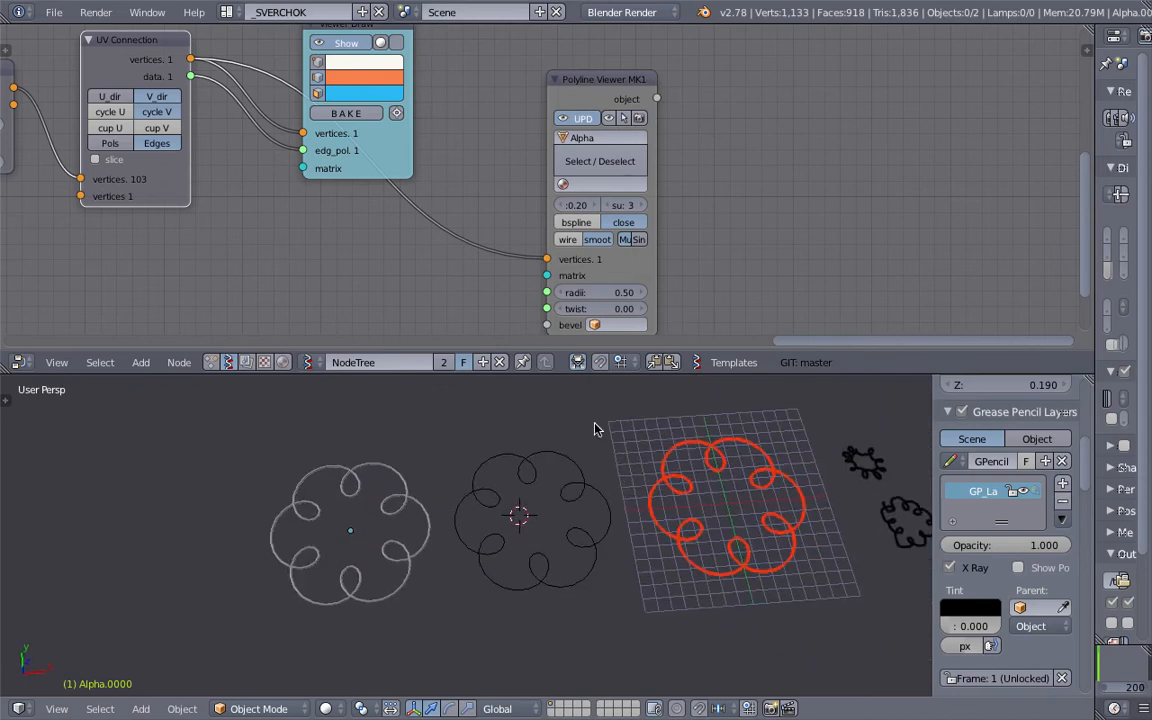
# Step: Spread the Vector in, Rotation, List Repeater and Move nodes apart to make the node tree easier to read
pyautogui.scroll(-4, 434, 229)
pyautogui.moveTo(300, 208); pyautogui.dragTo(591, 206, button='middle')
pyautogui.moveTo(448, 192); pyautogui.dragTo(668, 270, button='middle')
pyautogui.scroll(-4, 622, 257)
pyautogui.moveTo(549, 231); pyautogui.dragTo(713, 233, button='middle')
pyautogui.moveTo(689, 190); pyautogui.dragTo(676, 194)
pyautogui.moveTo(502, 191); pyautogui.dragTo(550, 203, button='middle')
pyautogui.click(515, 179)
pyautogui.moveTo(515, 176); pyautogui.dragTo(578, 133)
pyautogui.moveTo(532, 143); pyautogui.dragTo(566, 153, button='middle')
pyautogui.moveTo(574, 88); pyautogui.dragTo(494, 189, button='middle')
pyautogui.scroll(3, 494, 189)
pyautogui.moveTo(581, 171); pyautogui.dragTo(682, 167)
pyautogui.moveTo(203, 138); pyautogui.dragTo(490, 100)
pyautogui.moveTo(345, 209); pyautogui.dragTo(411, 164)
pyautogui.moveTo(536, 176); pyautogui.dragTo(562, 98, button='middle')
pyautogui.scroll(-2, 562, 98)
# Step: Enlarge the 3D view and sketch circles with movement arrows in grease pencil above the curves to illustrate the motion
pyautogui.moveTo(643, 510); pyautogui.dragTo(637, 576, button='middle')
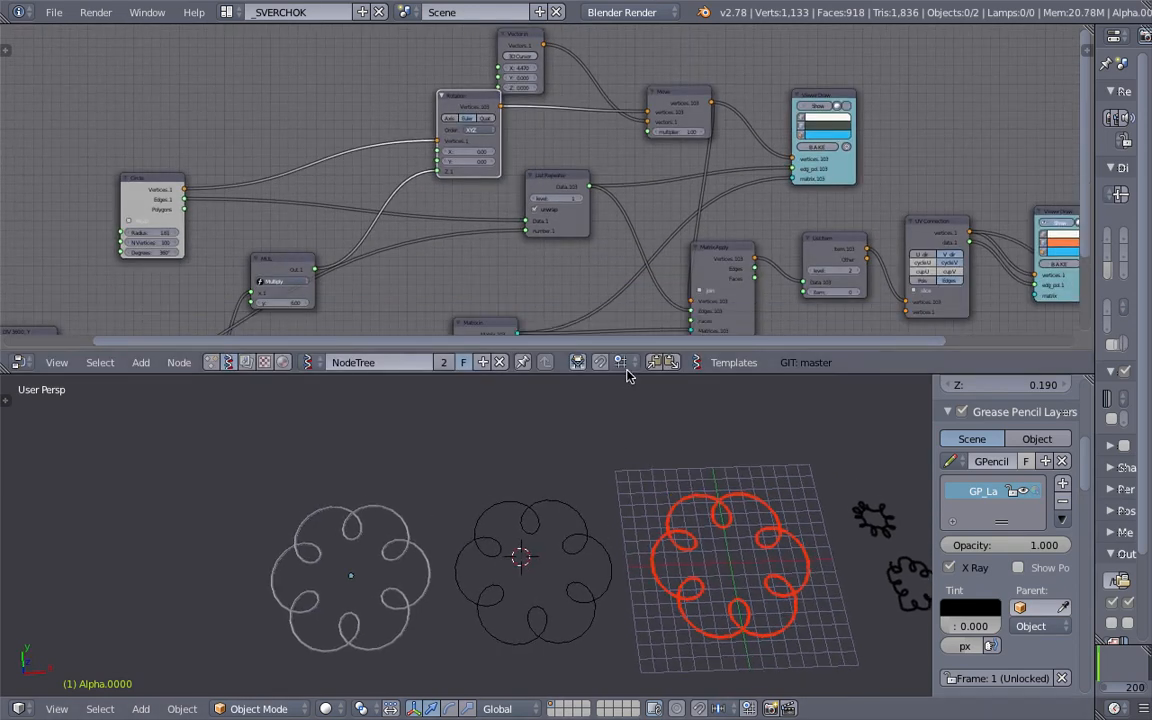
pyautogui.moveTo(625, 375); pyautogui.dragTo(628, 317)
pyautogui.keyDown('shift'); pyautogui.moveTo(602, 375); pyautogui.dragTo(519, 473, button='middle'); pyautogui.keyUp('shift')
pyautogui.moveTo(595, 413)
pyautogui.mouseDown()
pyautogui.moveTo(586, 428)
pyautogui.moveTo(612, 405)
pyautogui.mouseUp()
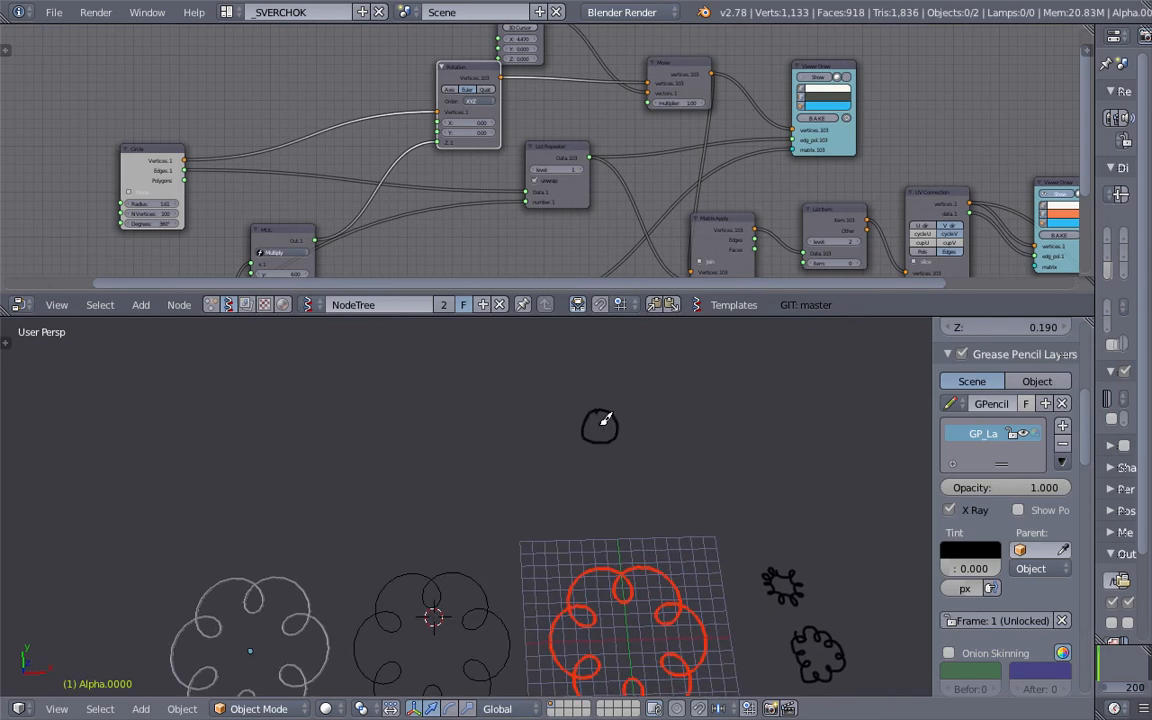
pyautogui.keyDown('shift'); pyautogui.moveTo(634, 433); pyautogui.dragTo(541, 451, button='middle'); pyautogui.keyUp('shift')
pyautogui.moveTo(538, 437)
pyautogui.mouseDown()
pyautogui.moveTo(604, 436)
pyautogui.moveTo(595, 449)
pyautogui.moveTo(633, 410)
pyautogui.moveTo(560, 361)
pyautogui.moveTo(511, 364)
pyautogui.moveTo(424, 396)
pyautogui.mouseUp()
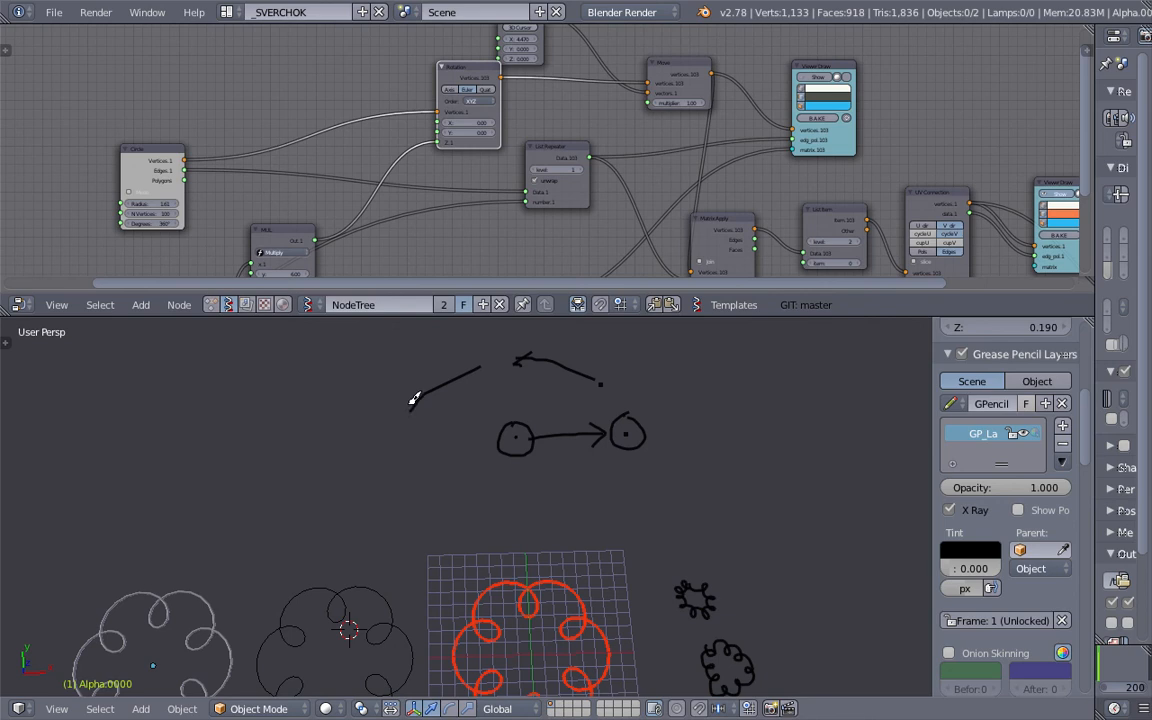
# Step: Enlarge the node editor and examine how the Range Float node feeds the MUL node and the Matrix in node's angle input
pyautogui.moveTo(442, 316); pyautogui.dragTo(442, 406)
pyautogui.scroll(1, 411, 265)
pyautogui.moveTo(411, 265); pyautogui.dragTo(578, 213, button='middle')
pyautogui.scroll(1, 585, 220)
pyautogui.moveTo(547, 230)
pyautogui.mouseDown()
pyautogui.moveTo(540, 170)
pyautogui.moveTo(545, 214)
pyautogui.mouseUp()
pyautogui.moveTo(575, 246); pyautogui.dragTo(344, 316, button='middle')
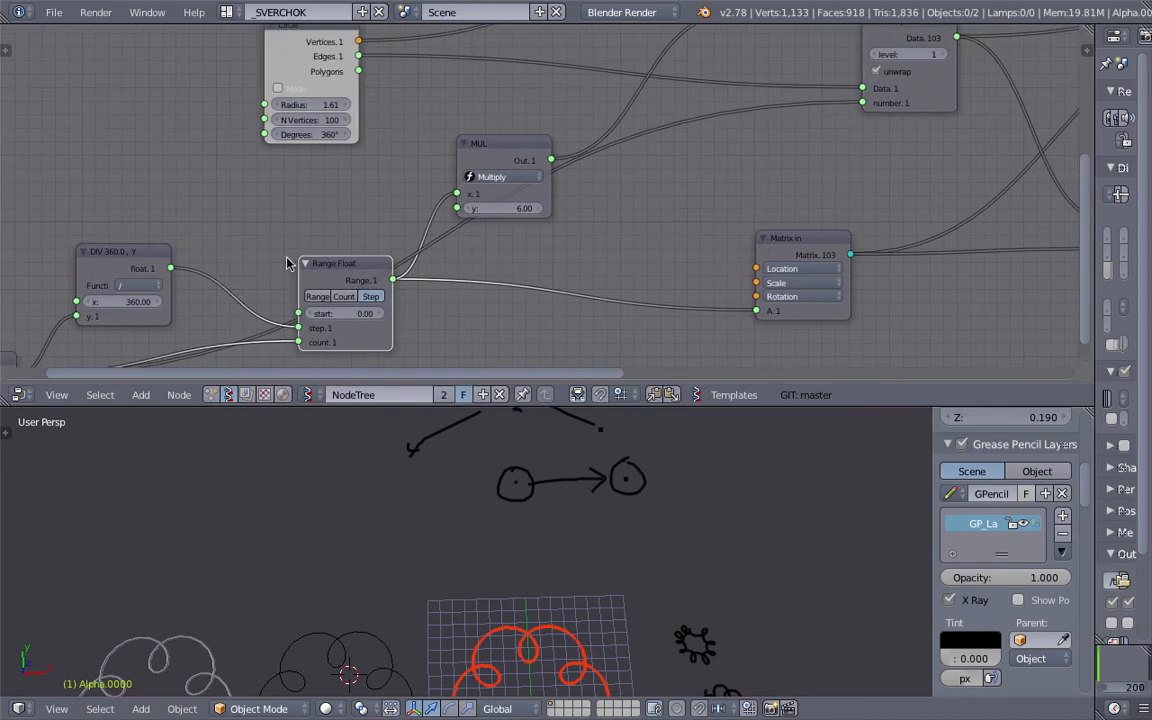
pyautogui.moveTo(425, 256); pyautogui.dragTo(333, 262, button='middle')
pyautogui.moveTo(675, 255); pyautogui.dragTo(515, 250, button='middle')
pyautogui.moveTo(530, 252); pyautogui.dragTo(520, 248)
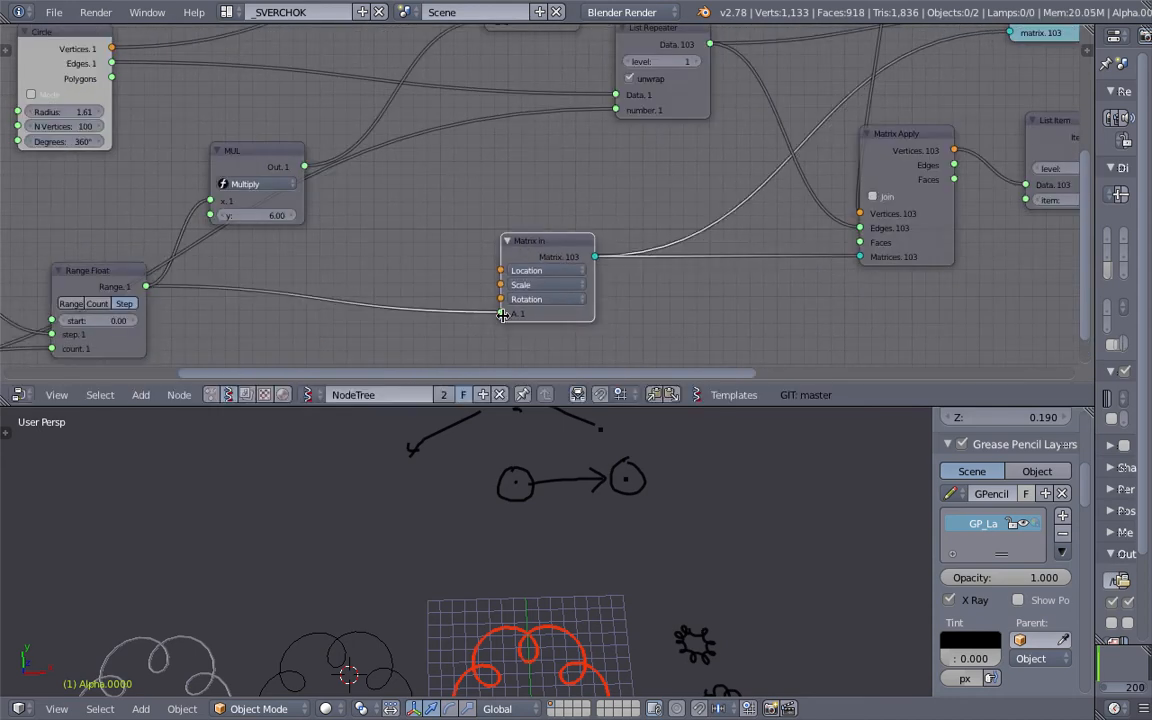
pyautogui.scroll(5, 560, 290)
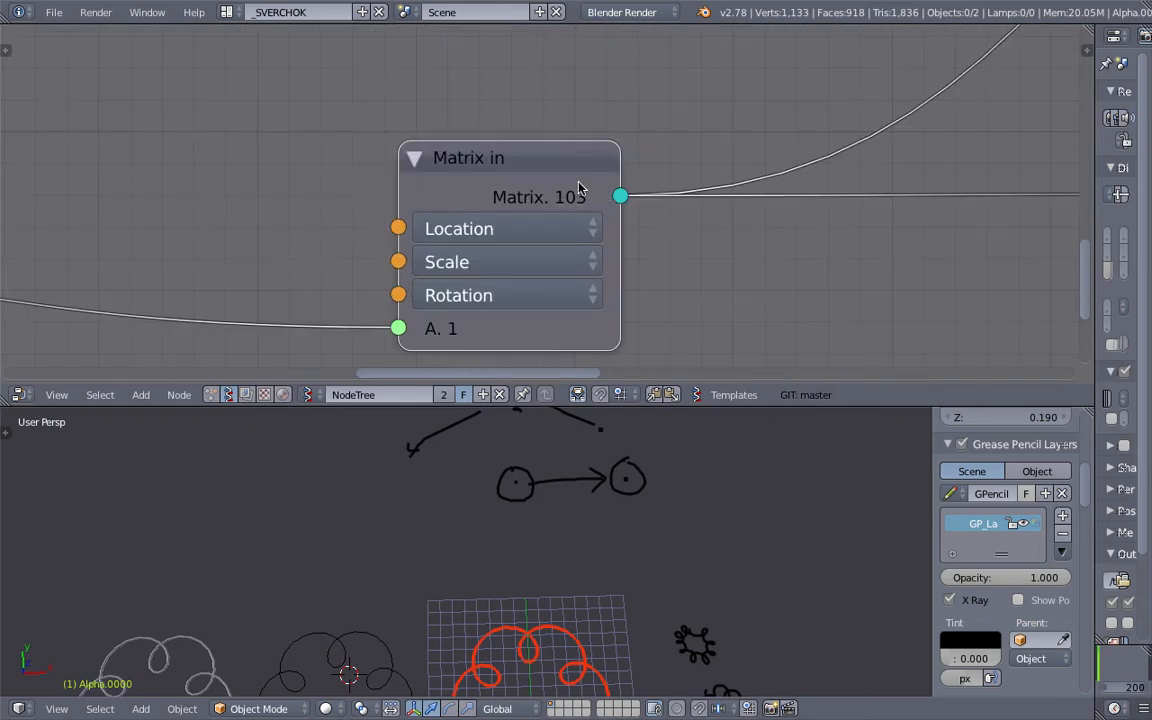
pyautogui.scroll(-1, 562, 215)
pyautogui.scroll(-4, 562, 220)
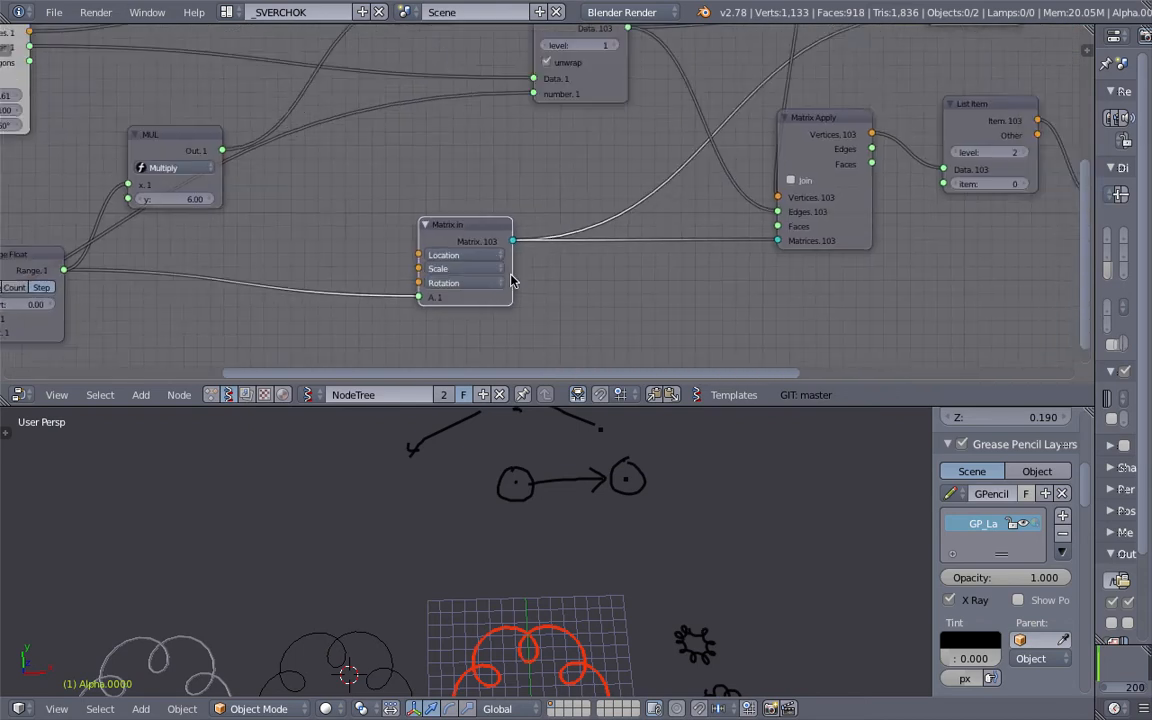
pyautogui.scroll(1, 460, 272)
pyautogui.moveTo(460, 272); pyautogui.dragTo(512, 195)
# Step: Show the Viewer Draw preview of all the circles again, fed by the Move node's vertices
pyautogui.moveTo(600, 195); pyautogui.dragTo(445, 317, button='middle')
pyautogui.moveTo(759, 220)
pyautogui.mouseDown(button='middle')
pyautogui.moveTo(686, 275)
pyautogui.moveTo(490, 366)
pyautogui.mouseUp(button='middle')
pyautogui.moveTo(651, 99); pyautogui.dragTo(626, 83)
pyautogui.scroll(3, 628, 234)
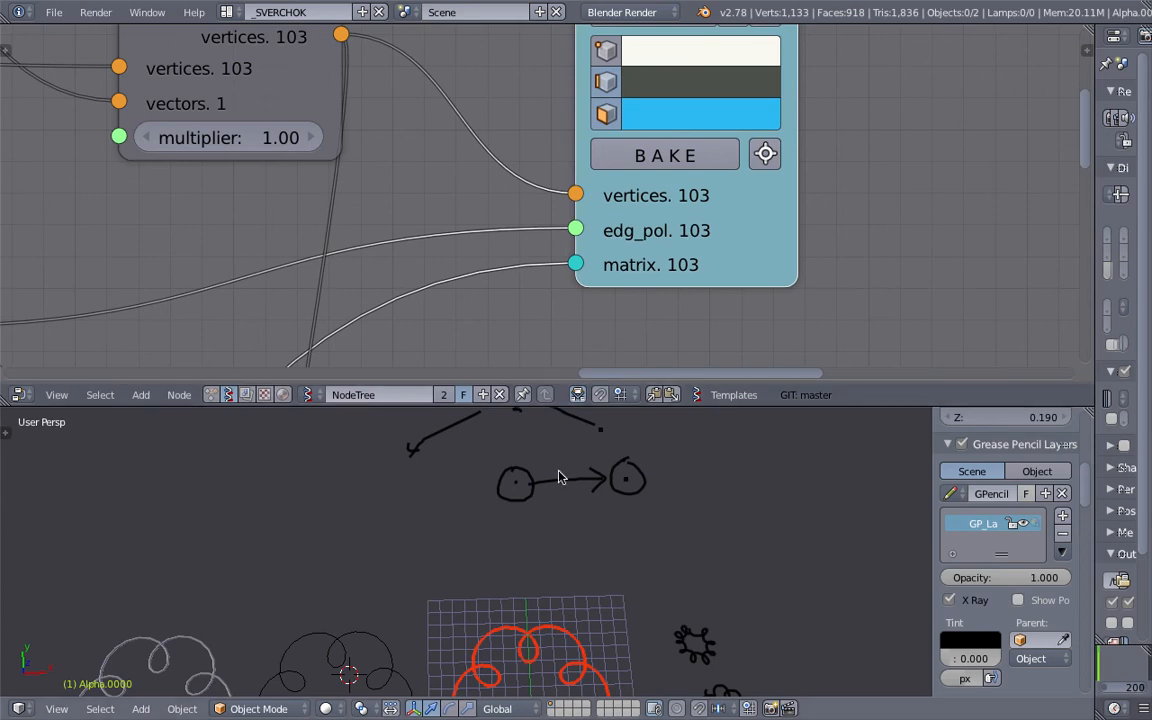
pyautogui.scroll(-2, 411, 579)
pyautogui.scroll(-1, 399, 543)
pyautogui.moveTo(610, 148); pyautogui.dragTo(553, 257, button='middle')
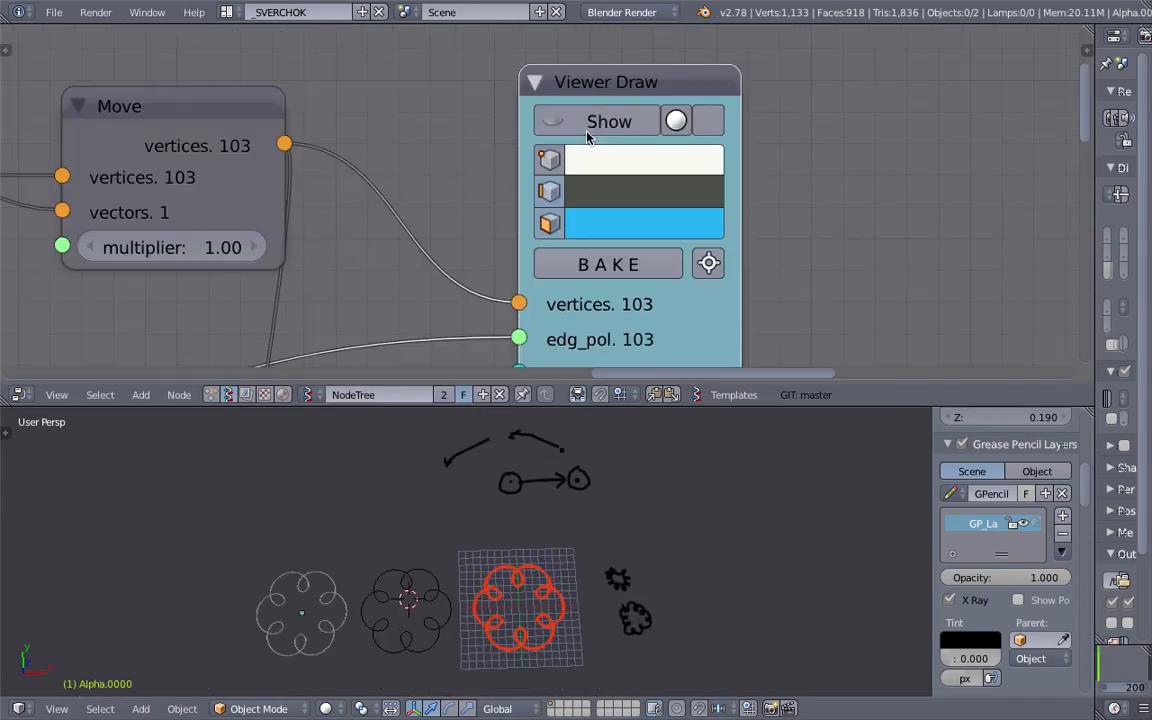
pyautogui.scroll(5, 562, 548)
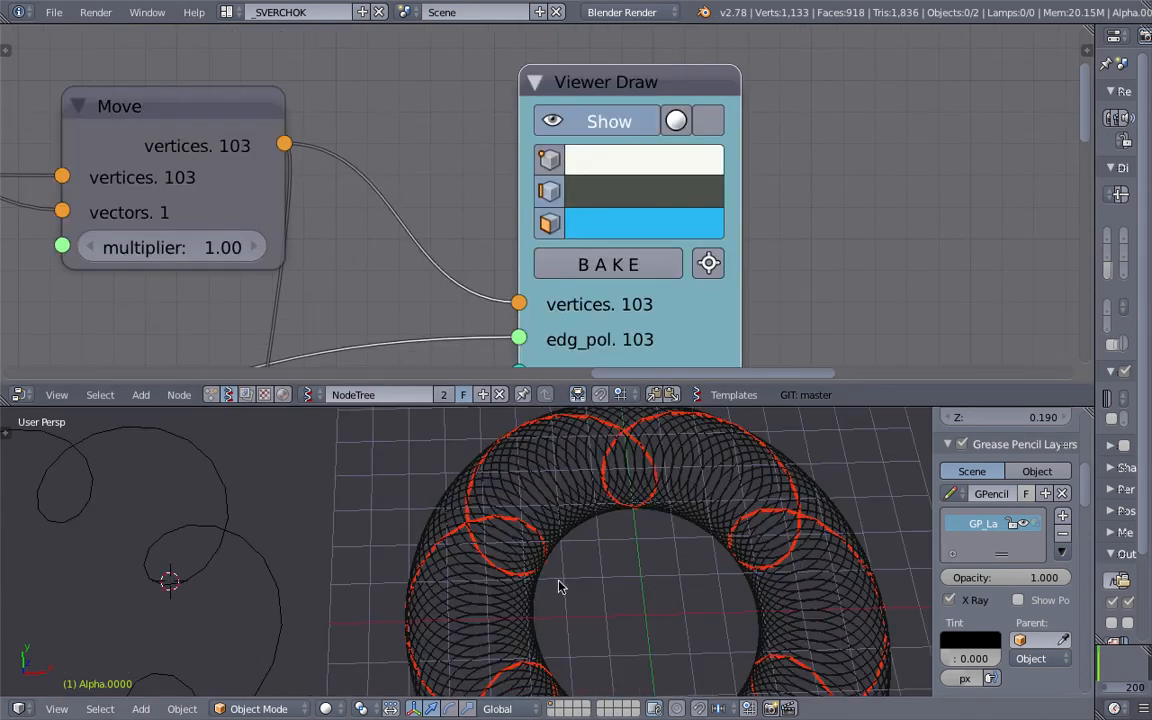
# Step: Hide the Viewer Draw preview of all the circles so only the orange orbit curve is drawn
pyautogui.scroll(-3, 610, 600)
pyautogui.click(615, 120)
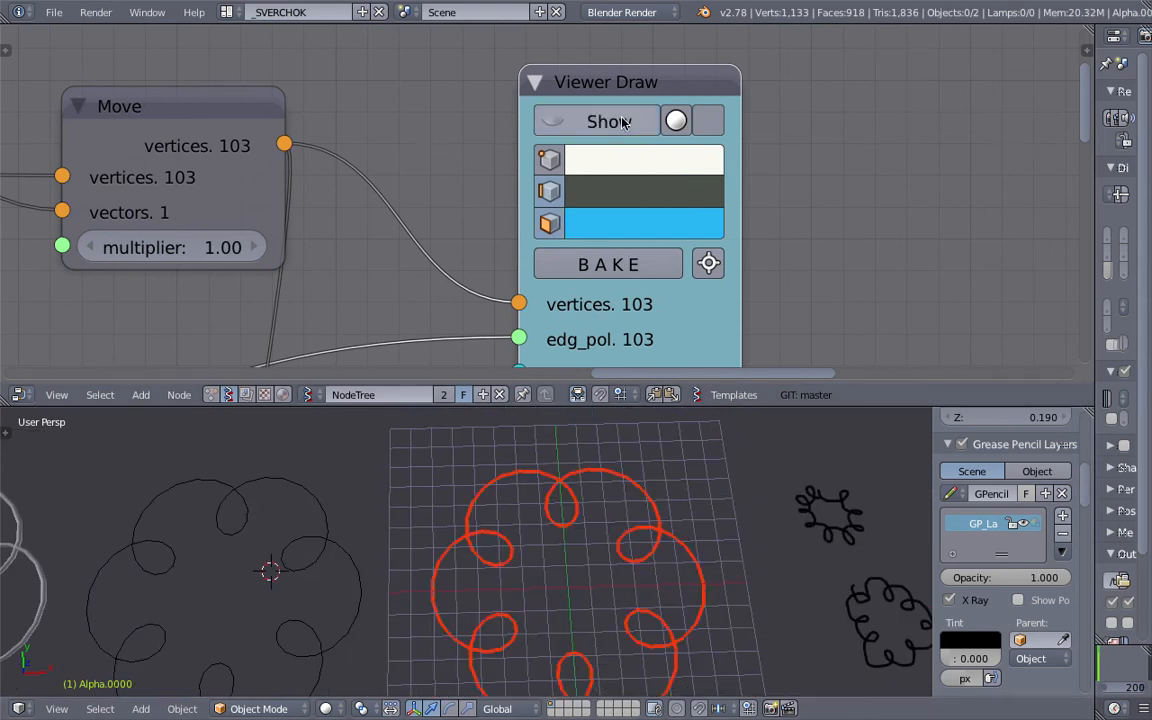
pyautogui.scroll(-2, 740, 304)
# Step: Examine how the Matrix Apply, List Item and UV Connection nodes feed the orange Viewer Draw, and compare the resulting orbit curves
pyautogui.moveTo(740, 304); pyautogui.dragTo(797, 140, button='middle')
pyautogui.moveTo(643, 240); pyautogui.dragTo(528, 156, button='middle')
pyautogui.moveTo(414, 306); pyautogui.dragTo(752, 254, button='middle')
pyautogui.moveTo(733, 90); pyautogui.dragTo(375, 164, button='middle')
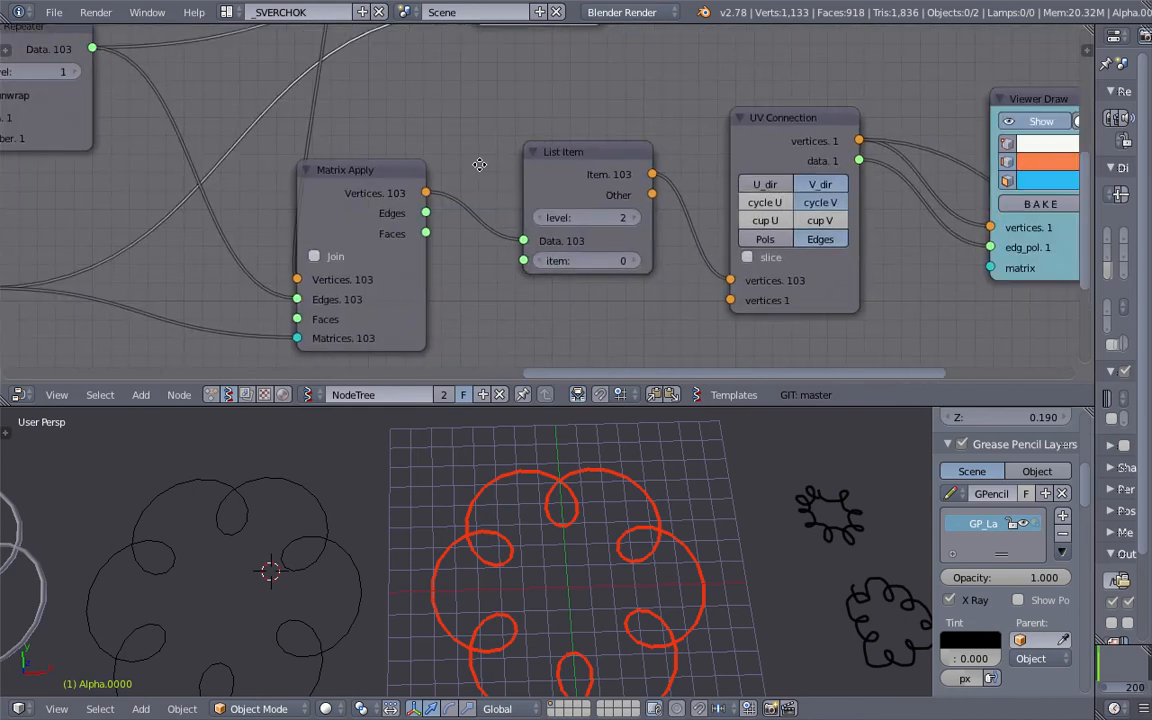
pyautogui.moveTo(543, 163); pyautogui.dragTo(499, 165, button='middle')
pyautogui.scroll(8, 499, 165)
pyautogui.moveTo(505, 101); pyautogui.dragTo(515, 85, button='middle')
pyautogui.scroll(-3, 516, 91)
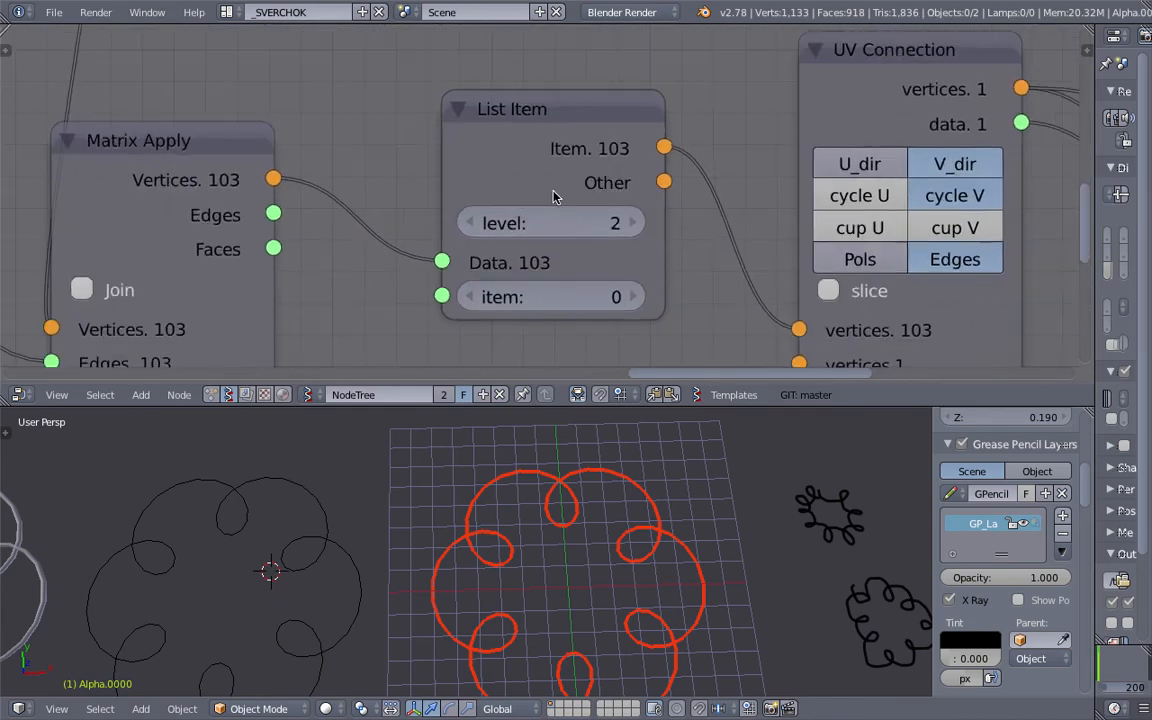
pyautogui.scroll(-1, 519, 175)
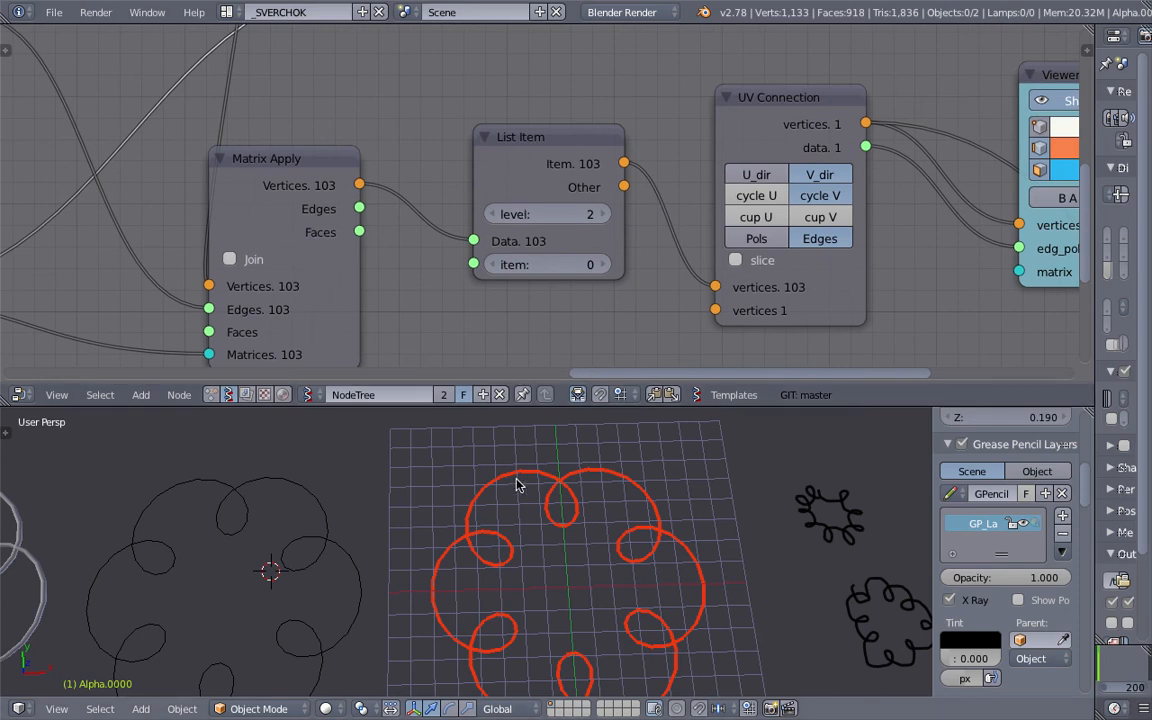
pyautogui.moveTo(589, 252)
pyautogui.mouseDown(button='middle')
pyautogui.moveTo(491, 242)
pyautogui.moveTo(443, 272)
pyautogui.mouseUp(button='middle')
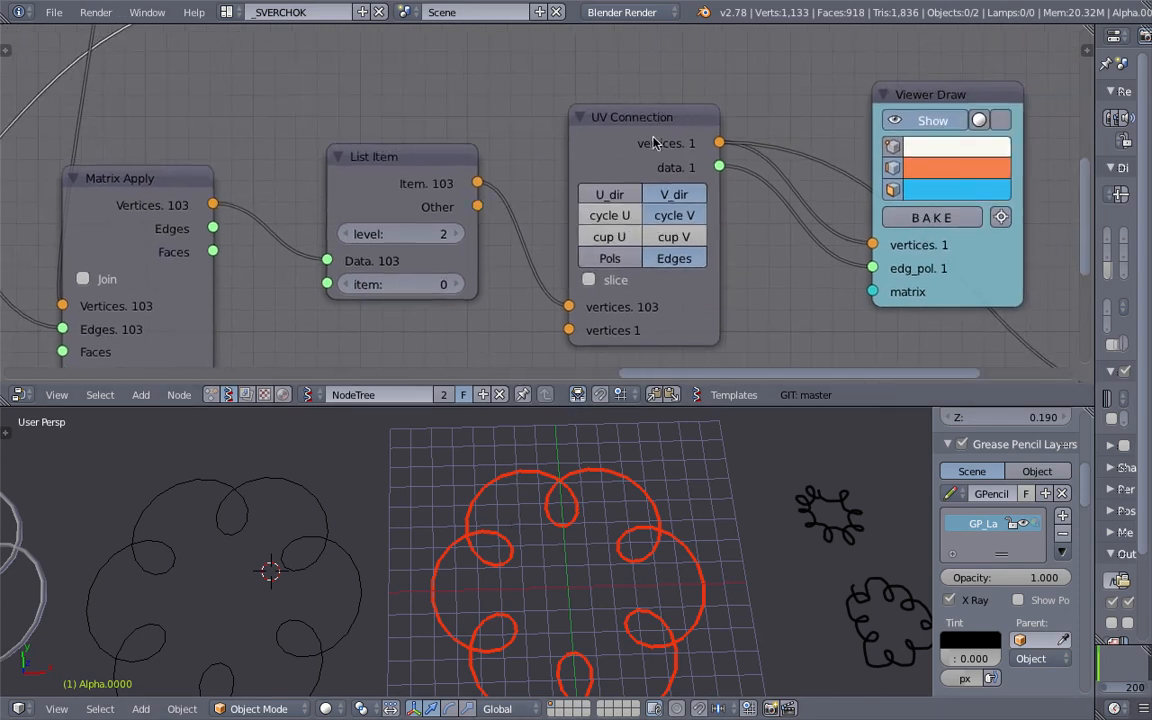
pyautogui.scroll(-1, 648, 127)
pyautogui.scroll(-2, 595, 537)
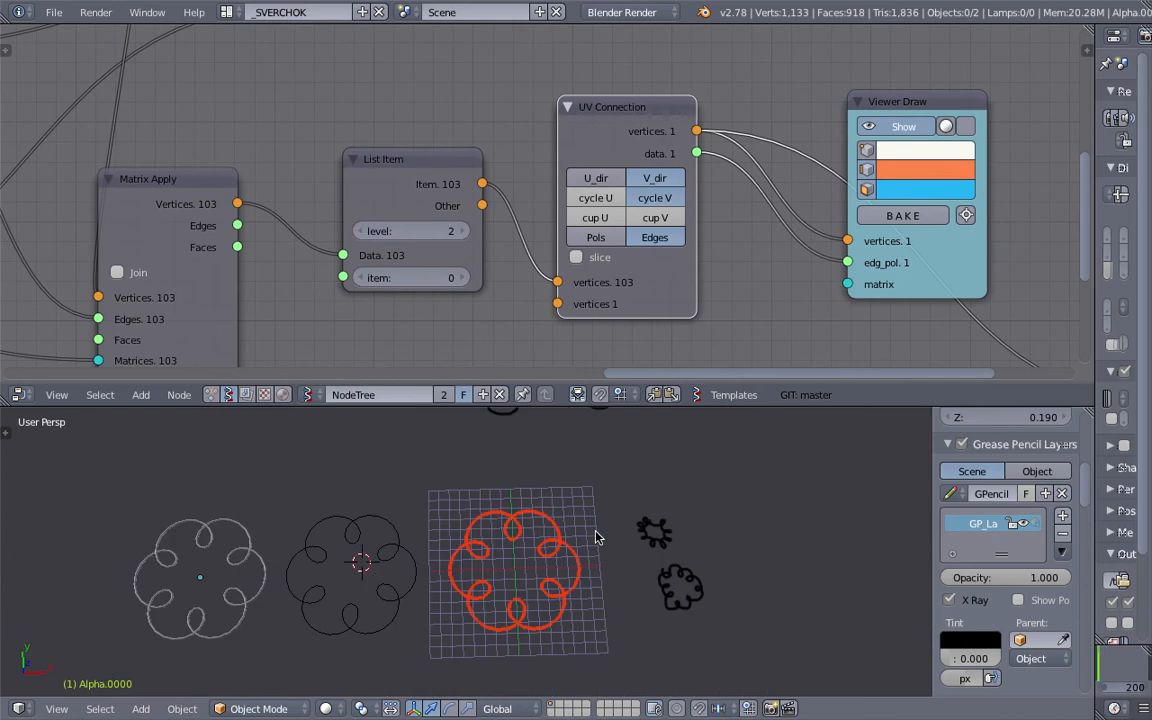
pyautogui.scroll(4, 543, 573)
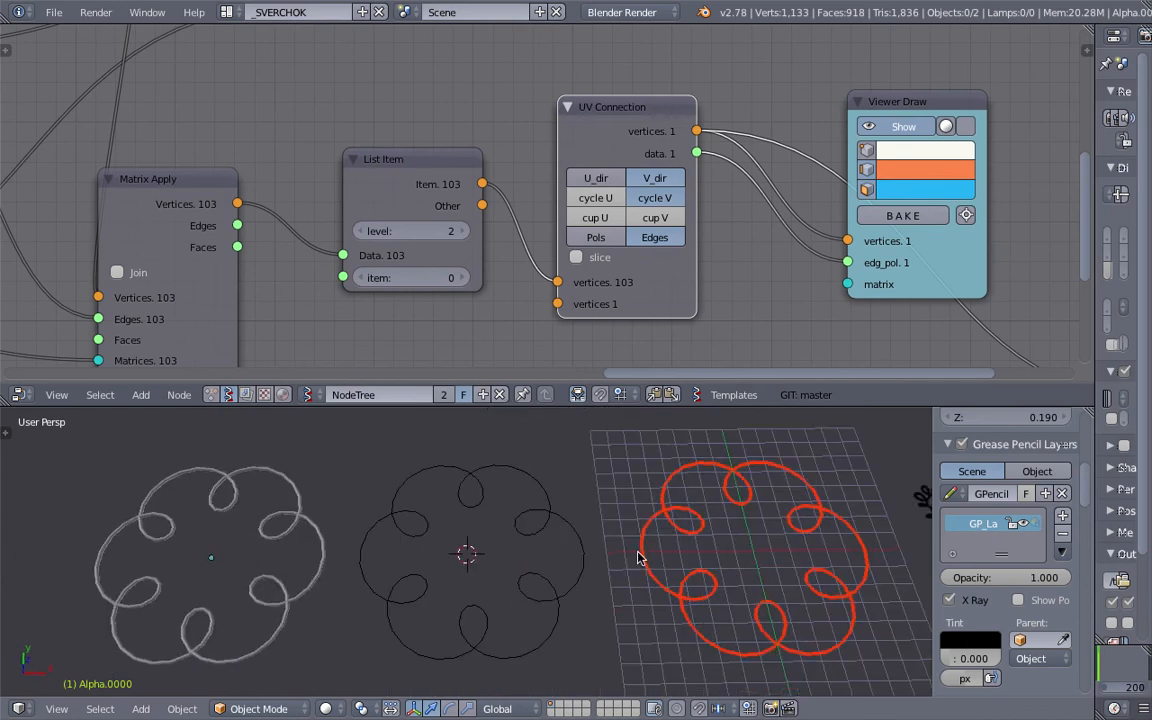
pyautogui.scroll(-6, 607, 207)
# Step: Rearrange the orange Viewer Draw and Polyline Viewer nodes one above the other beside the UV Connection node
pyautogui.moveTo(733, 193); pyautogui.dragTo(648, 241)
pyautogui.moveTo(648, 173); pyautogui.dragTo(642, 138)
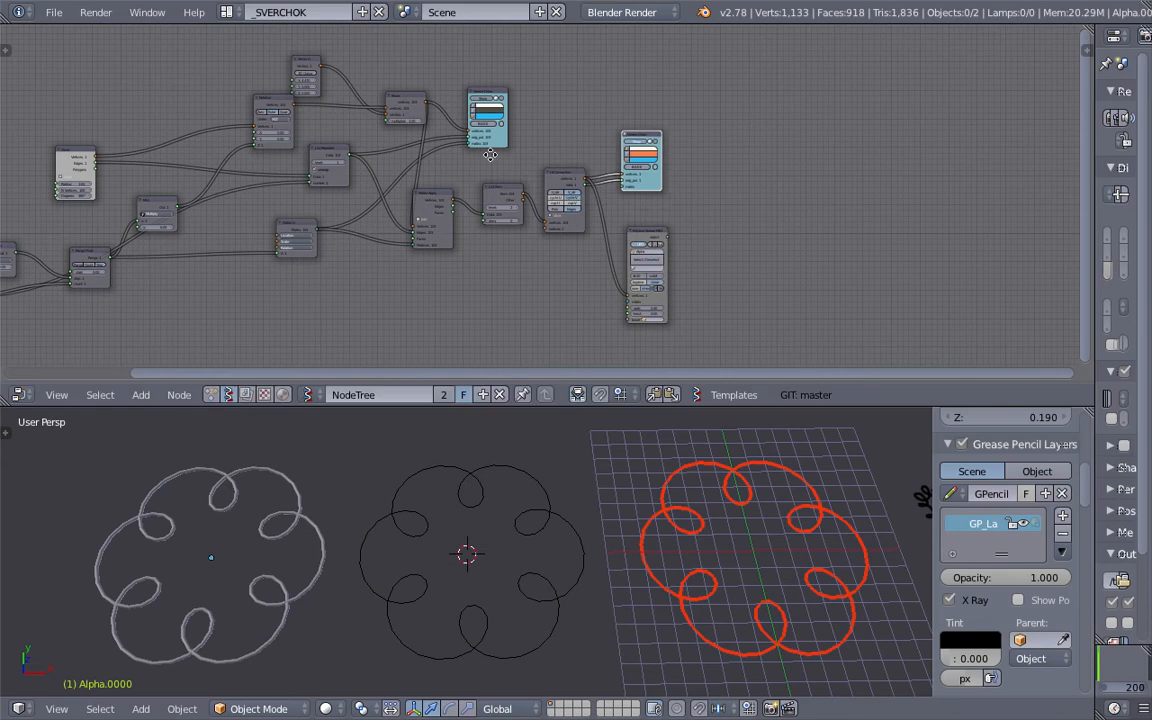
pyautogui.moveTo(434, 158); pyautogui.dragTo(672, 151, button='middle')
pyautogui.scroll(1, 672, 151)
pyautogui.scroll(1, 521, 130)
# Step: Shift the Rotation node slightly and move the Circle node farther away from it to open up space
pyautogui.moveTo(508, 96); pyautogui.dragTo(502, 104)
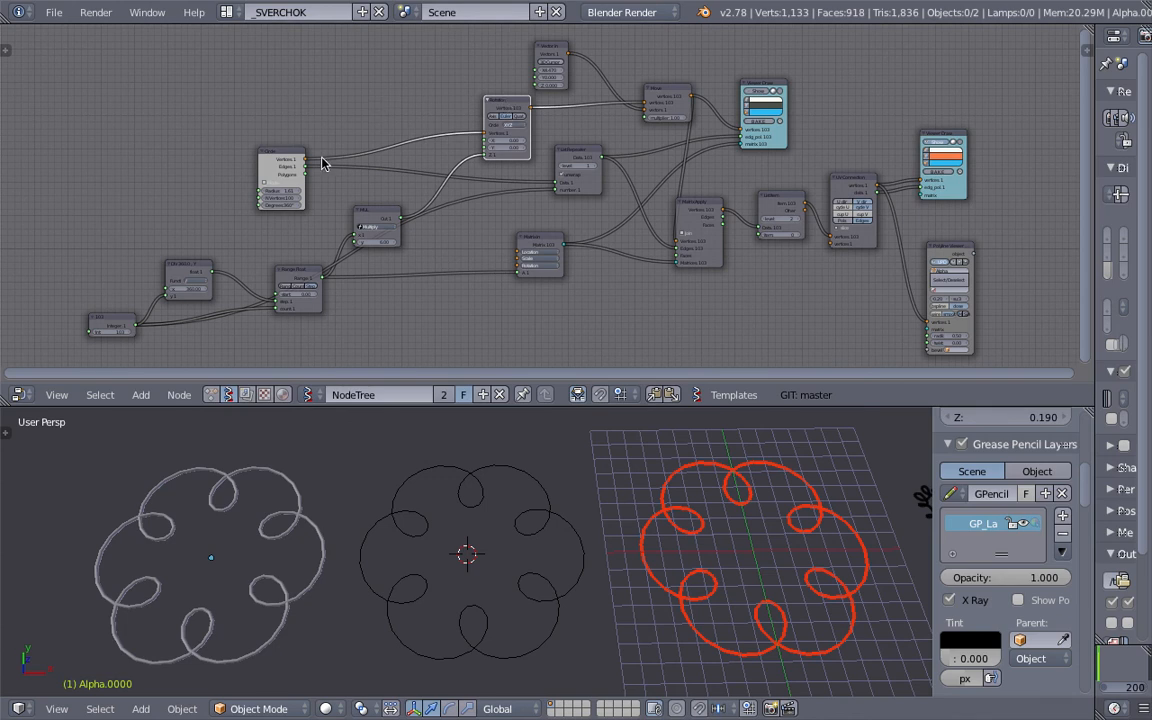
pyautogui.moveTo(285, 157); pyautogui.dragTo(328, 137)
pyautogui.scroll(4, 329, 136)
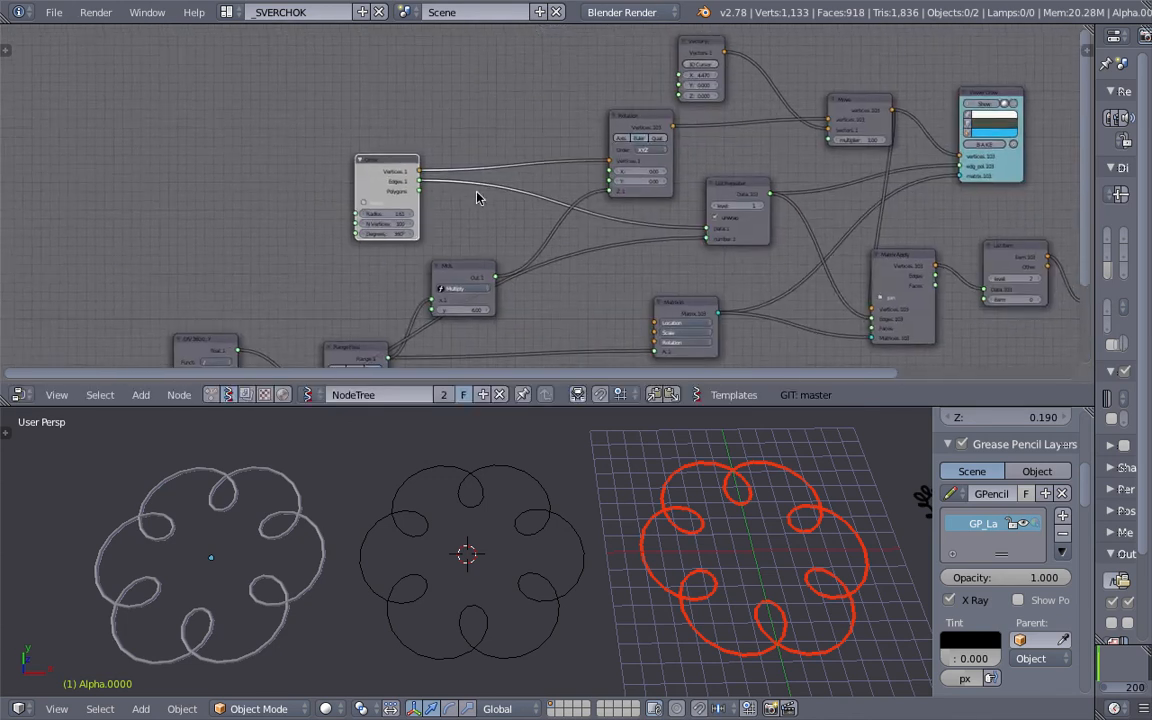
pyautogui.moveTo(341, 165); pyautogui.dragTo(371, 157, button='middle')
pyautogui.scroll(1, 430, 122)
pyautogui.moveTo(357, 141); pyautogui.dragTo(151, 129)
pyautogui.scroll(-1, 363, 218)
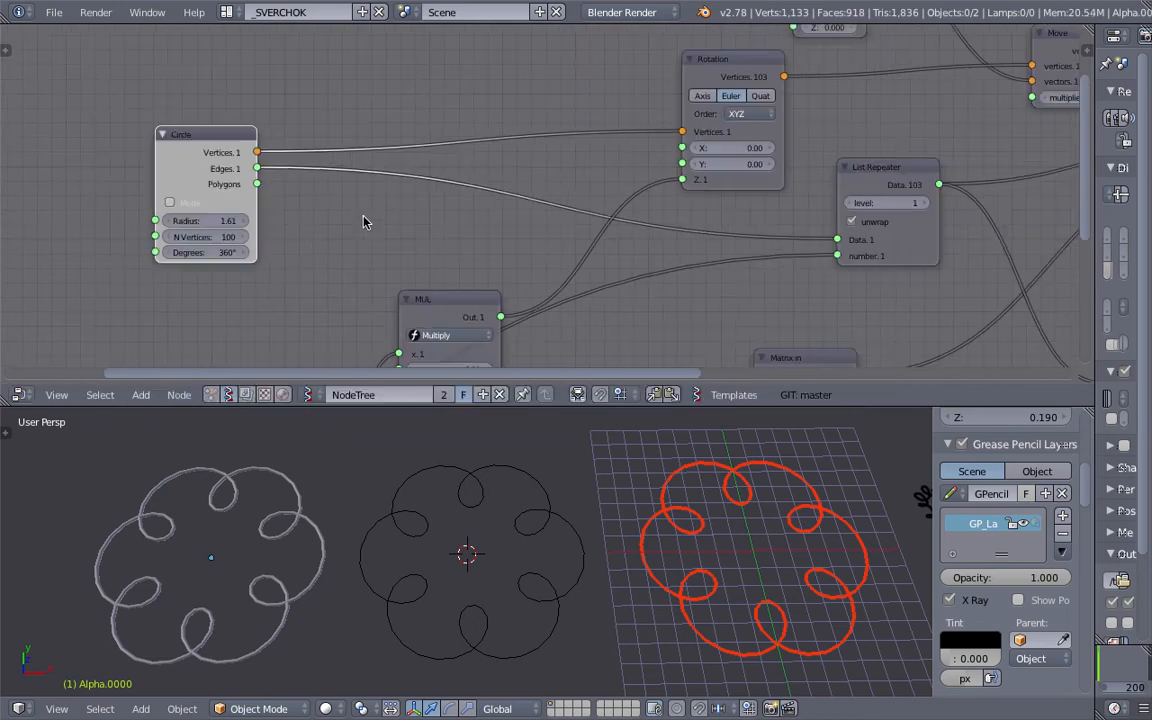
pyautogui.moveTo(365, 219); pyautogui.dragTo(361, 231, button='middle')
pyautogui.moveTo(196, 165); pyautogui.dragTo(165, 189)
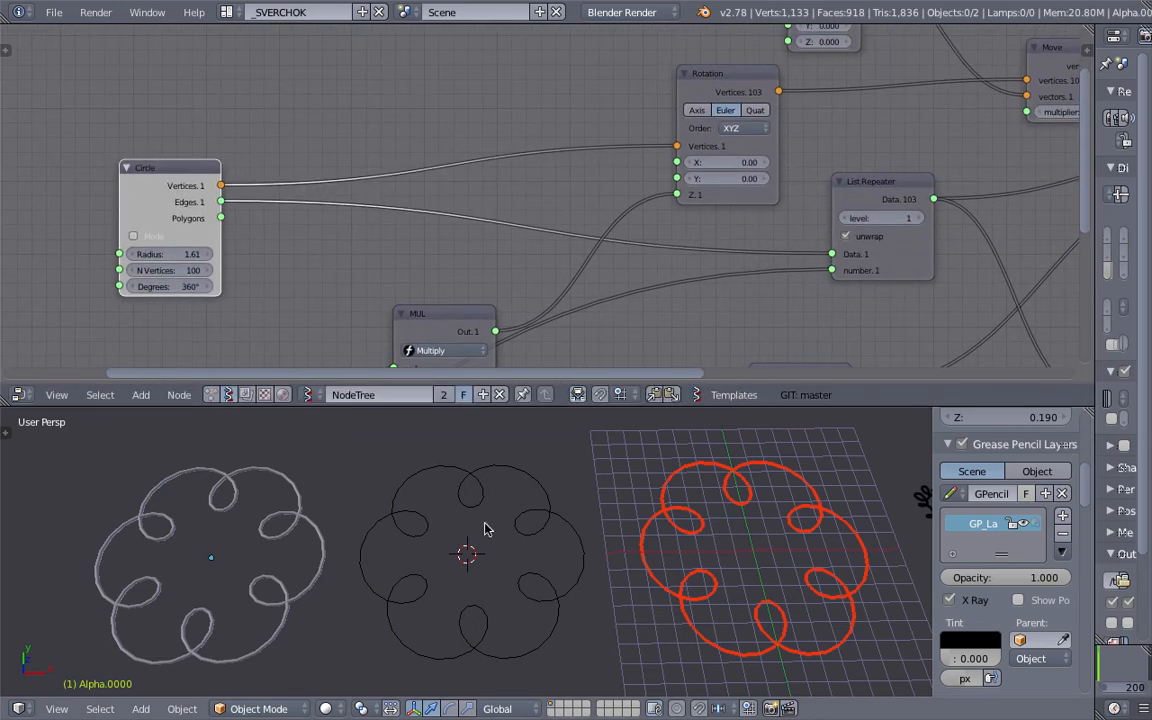
# Step: Move the Rotation node nearer the Move node and pull the Circle node farther out, leaving long links between them
pyautogui.scroll(-14, 571, 288)
pyautogui.scroll(4, 537, 168)
pyautogui.moveTo(530, 183); pyautogui.dragTo(427, 190, button='middle')
pyautogui.scroll(2, 340, 200)
pyautogui.moveTo(345, 189); pyautogui.dragTo(625, 193, button='middle')
pyautogui.scroll(5, 610, 195)
pyautogui.moveTo(520, 168)
pyautogui.mouseDown()
pyautogui.moveTo(573, 144)
pyautogui.moveTo(506, 173)
pyautogui.mouseUp()
pyautogui.moveTo(572, 145); pyautogui.dragTo(457, 196, button='middle')
pyautogui.moveTo(477, 151); pyautogui.dragTo(435, 146, button='middle')
pyautogui.scroll(-4, 420, 148)
pyautogui.moveTo(390, 194); pyautogui.dragTo(295, 139)
pyautogui.scroll(2, 437, 154)
pyautogui.scroll(1, 582, 117)
pyautogui.moveTo(634, 106); pyautogui.dragTo(686, 123)
pyautogui.scroll(-2, 543, 123)
pyautogui.moveTo(541, 125); pyautogui.dragTo(604, 144, button='middle')
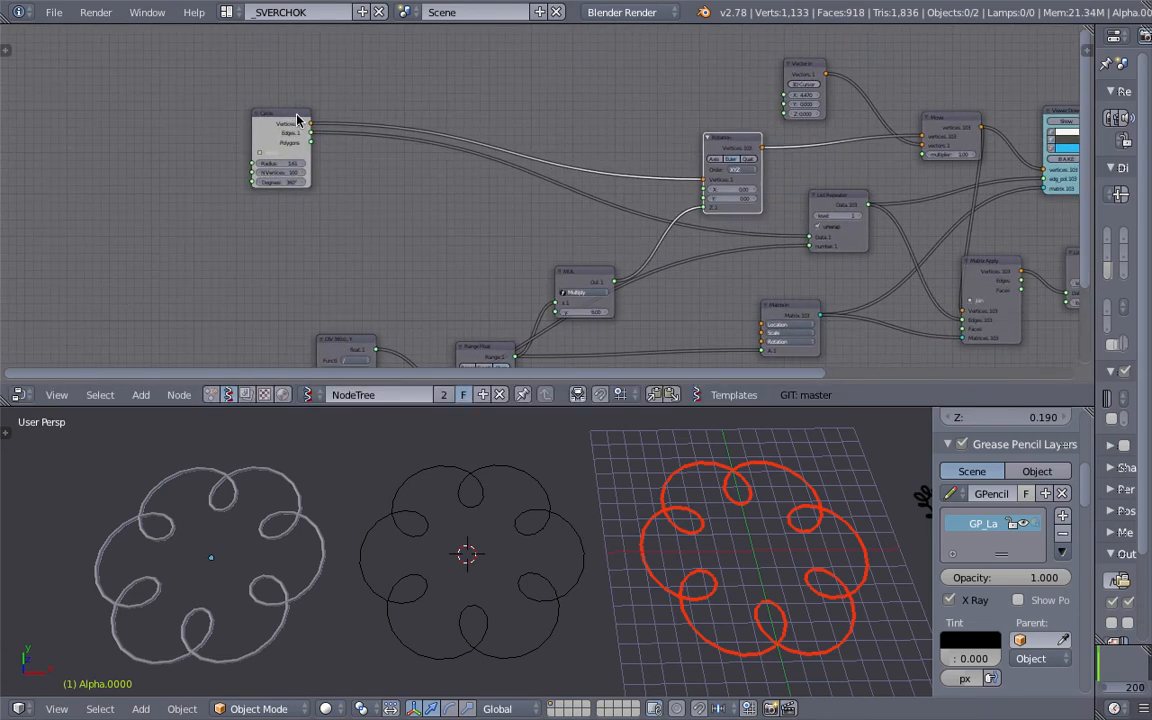
pyautogui.moveTo(296, 115); pyautogui.dragTo(250, 102)
pyautogui.keyDown('shift'); pyautogui.moveTo(401, 61); pyautogui.dragTo(401, 218); pyautogui.keyUp('shift')
pyautogui.moveTo(356, 172)
pyautogui.mouseDown(button='middle')
pyautogui.moveTo(424, 214)
pyautogui.moveTo(403, 214)
pyautogui.mouseUp(button='middle')
pyautogui.scroll(2, 424, 214)
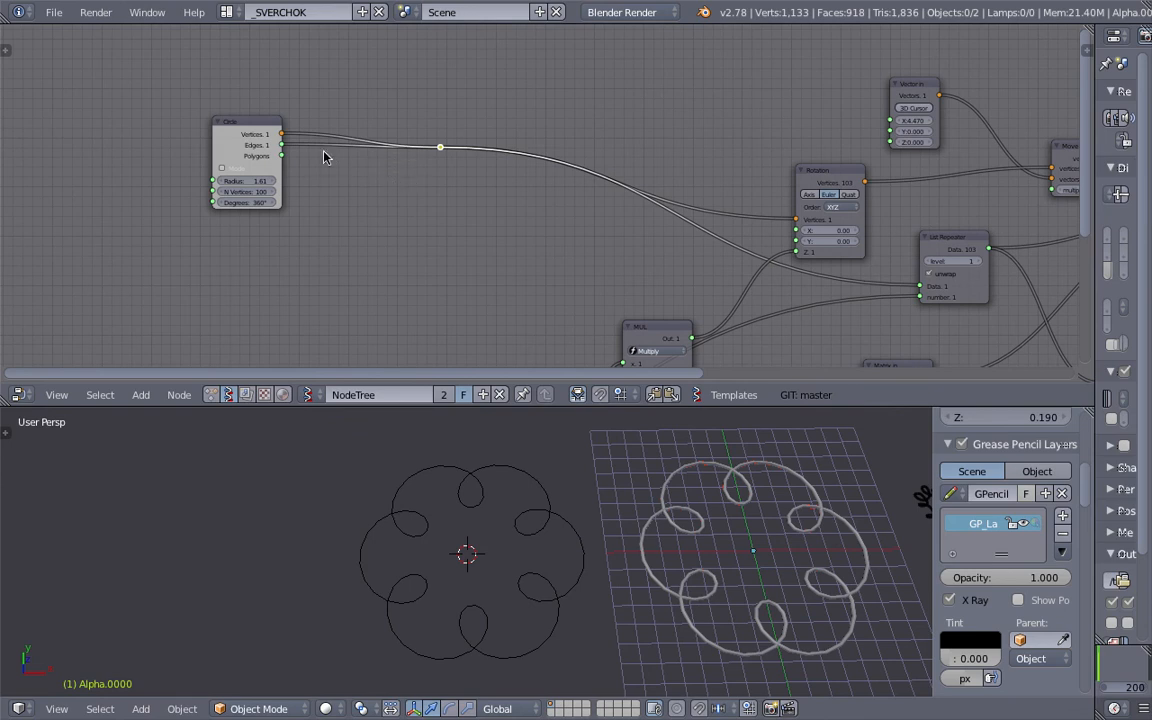
pyautogui.hotkey('ctrl', 'z')
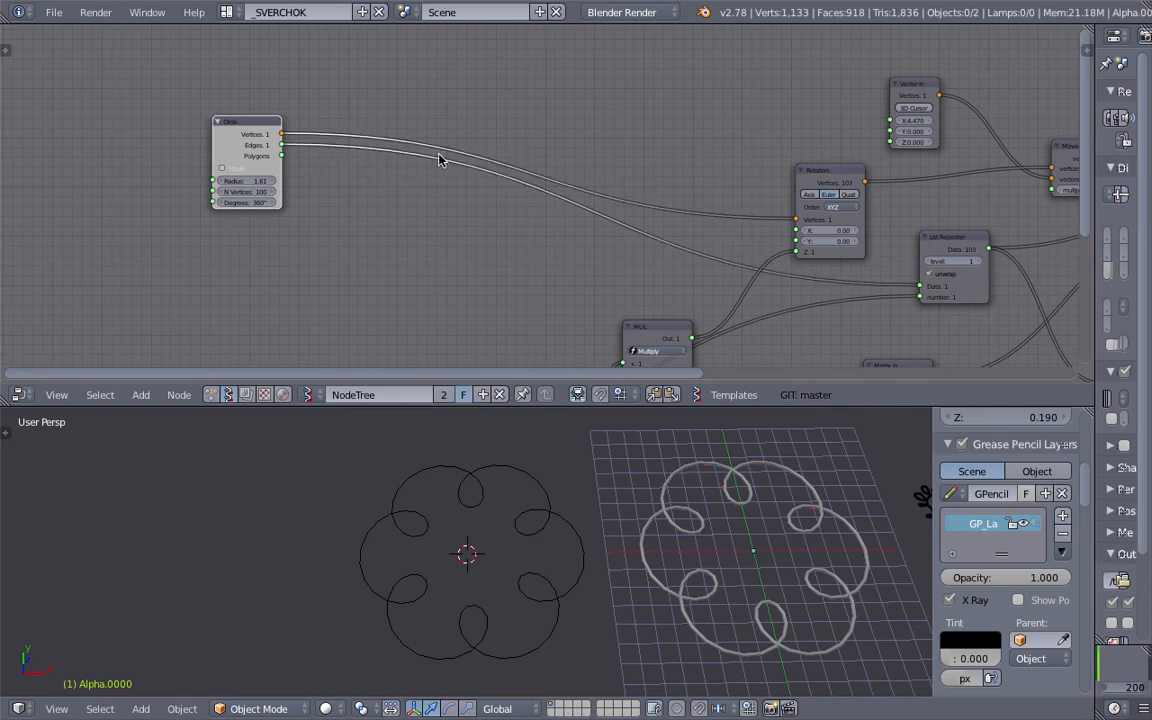
pyautogui.moveTo(358, 196); pyautogui.dragTo(368, 188, button='middle')
pyautogui.hotkey('shift', 'a')
pyautogui.click(378, 198)
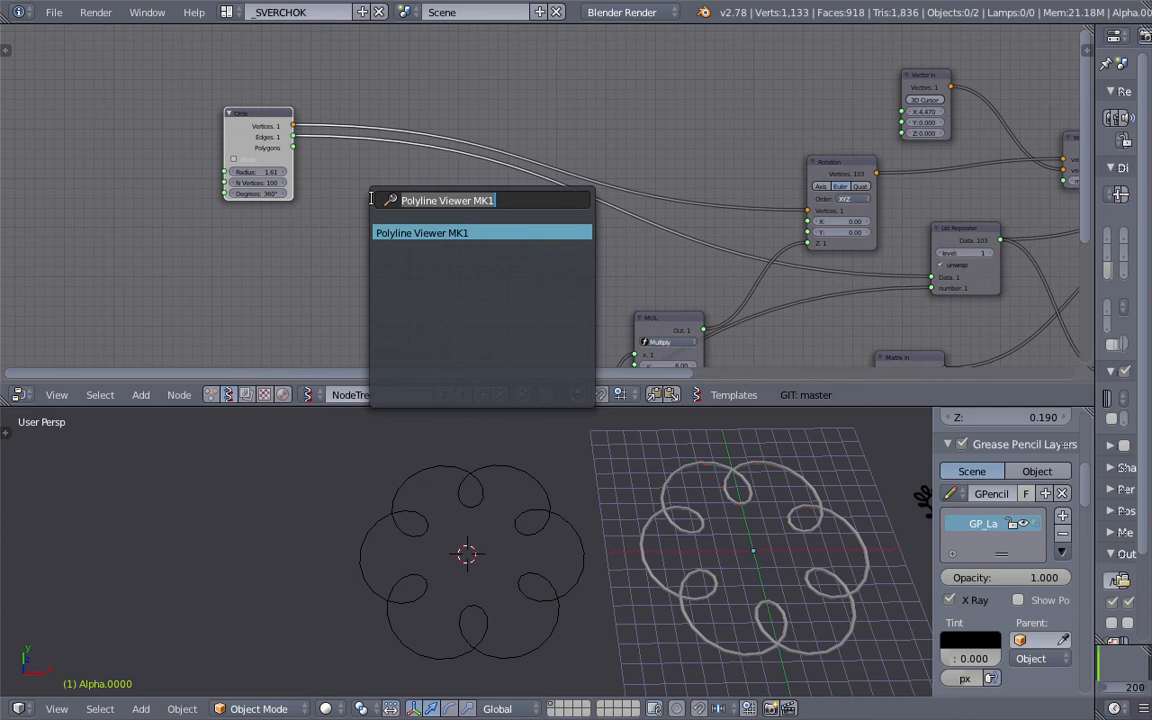
# Step: Add a separate reroute point to each of the Circle's vertices and edges links, then cut the Circle node off from them
pyautogui.click(439, 122)
pyautogui.keyDown('shift'); pyautogui.moveTo(462, 156); pyautogui.dragTo(462, 156, button='right'); pyautogui.keyUp('shift')
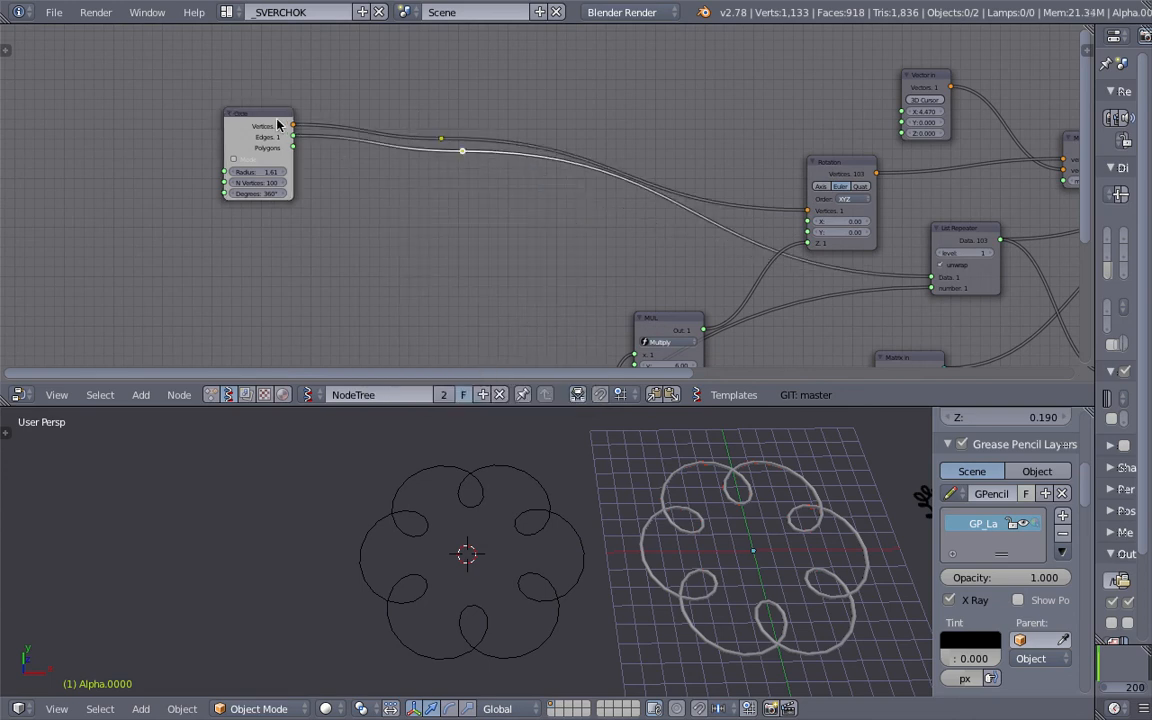
pyautogui.moveTo(278, 124); pyautogui.dragTo(263, 109)
pyautogui.moveTo(352, 110)
pyautogui.keyDown('ctrl'); pyautogui.mouseDown(button='right')
pyautogui.moveTo(366, 214)
pyautogui.moveTo(375, 211)
pyautogui.mouseUp(button='right'); pyautogui.keyUp('ctrl')
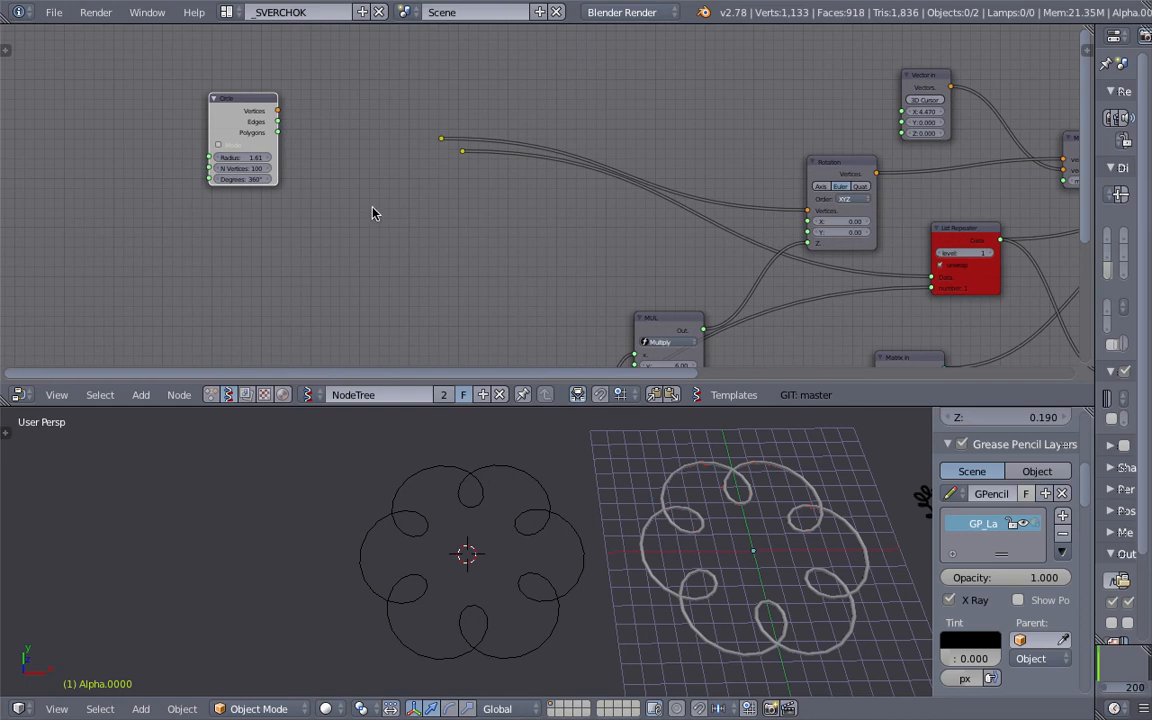
# Step: Add an NGon node below the disconnected Circle node
pyautogui.press('space')
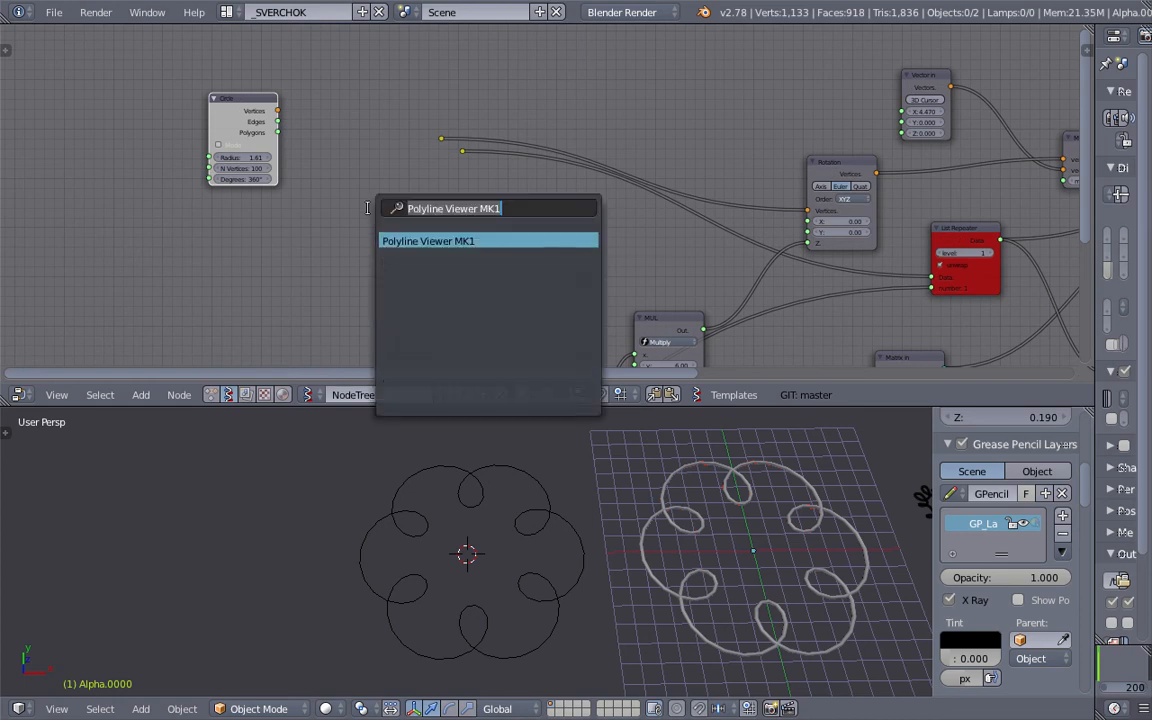
pyautogui.write('npo')
pyautogui.press('BackSpace')
pyautogui.press('BackSpace')
pyautogui.press('BackSpace')
pyautogui.write('po')
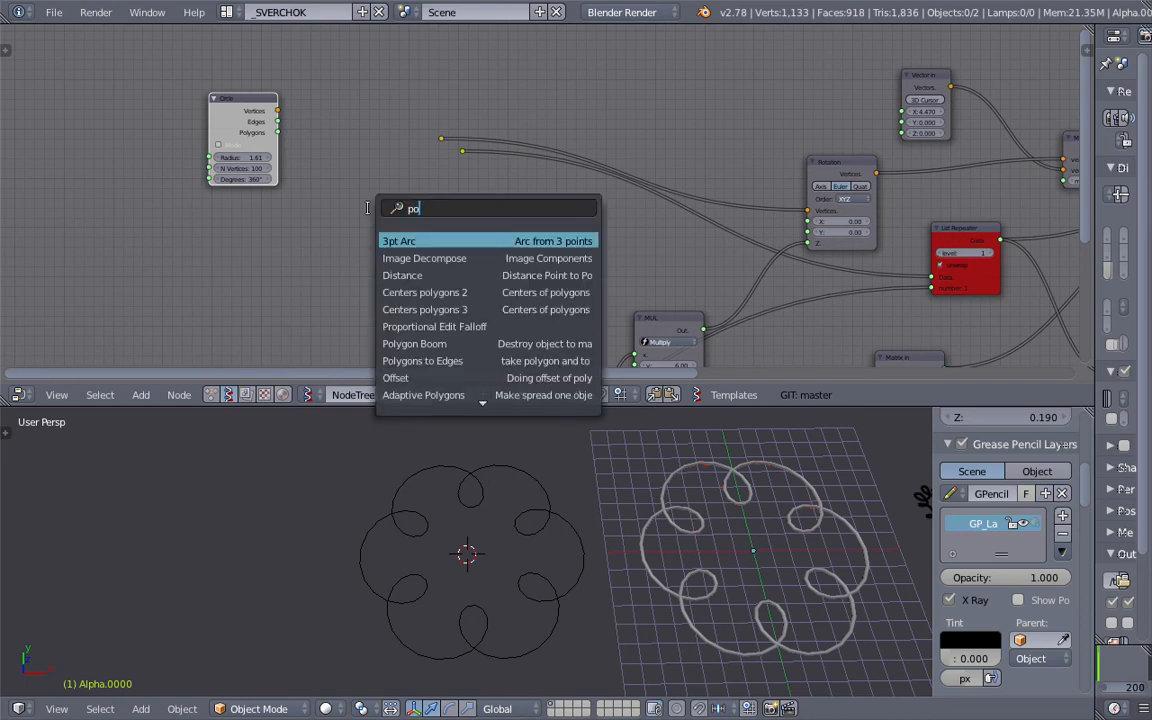
pyautogui.write('n gon')
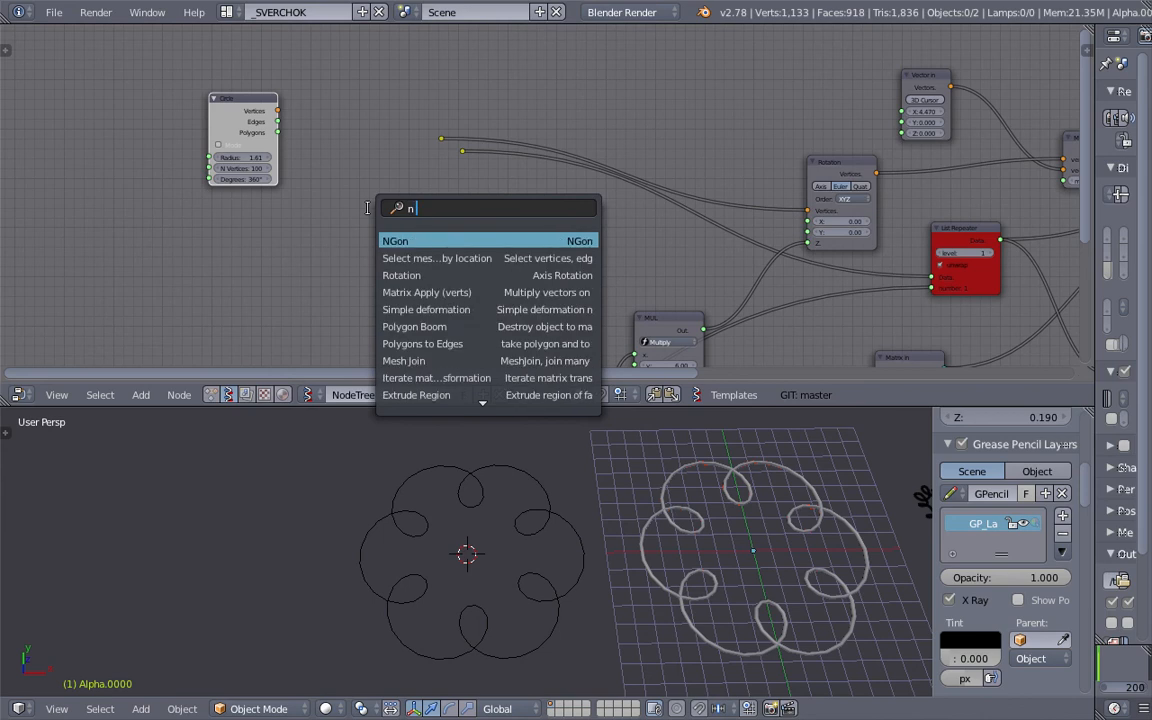
pyautogui.press('Return')
pyautogui.click(341, 177)
# Step: Connect the NGon's Vertices and Edges outputs to the two reroute points
pyautogui.scroll(2, 371, 180)
pyautogui.moveTo(355, 186); pyautogui.dragTo(383, 194)
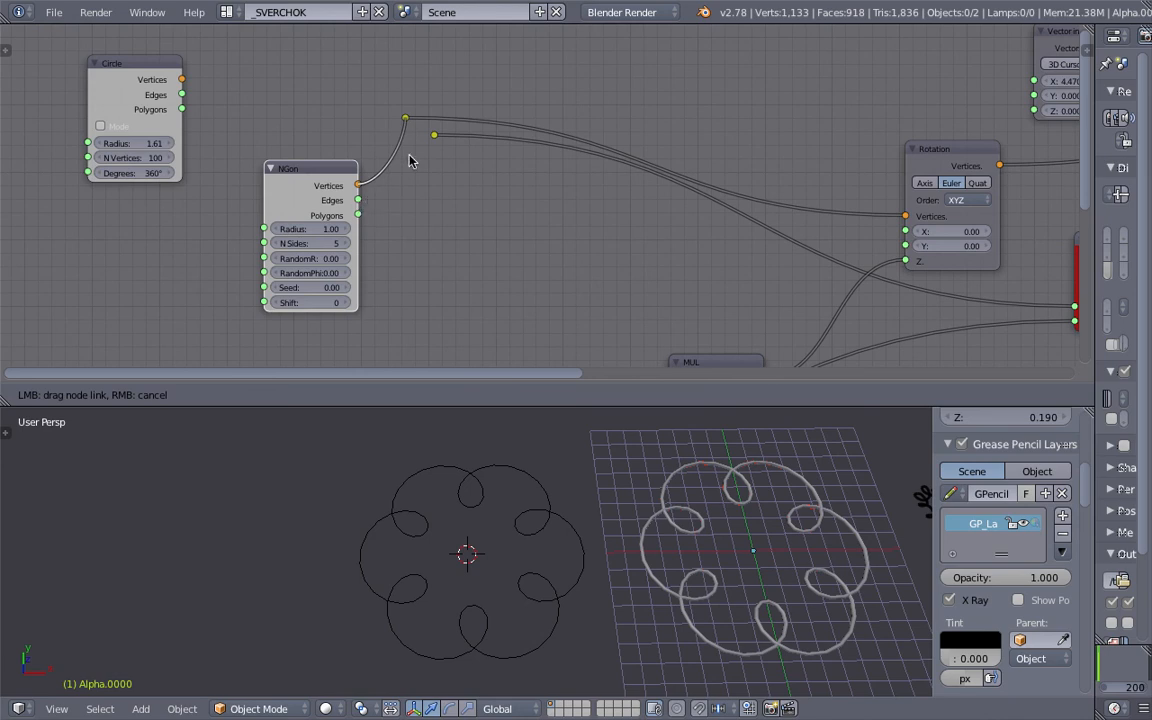
pyautogui.moveTo(434, 140)
pyautogui.mouseDown()
pyautogui.moveTo(360, 205)
pyautogui.moveTo(434, 135)
pyautogui.mouseUp()
pyautogui.moveTo(799, 588)
pyautogui.keyDown('shift'); pyautogui.mouseDown(button='middle')
pyautogui.moveTo(445, 554)
pyautogui.moveTo(582, 569)
pyautogui.moveTo(571, 573)
pyautogui.mouseUp(button='middle'); pyautogui.keyUp('shift')
pyautogui.scroll(2, 576, 561)
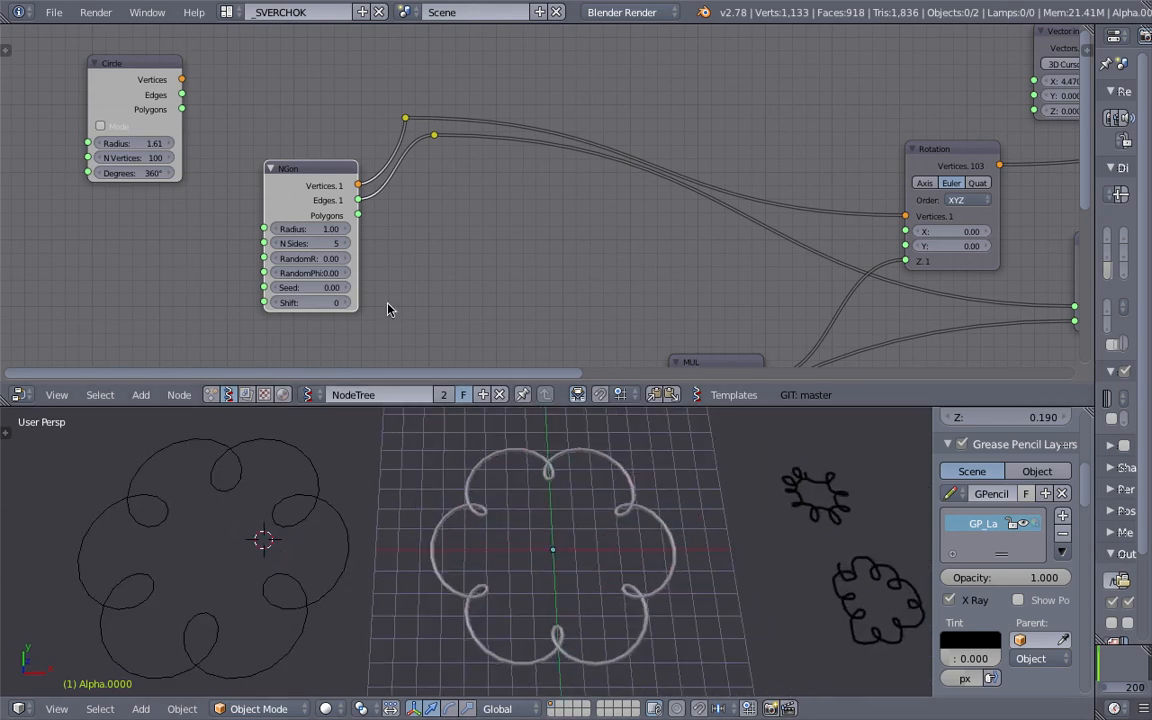
# Step: Set the NGon's N Sides to 3 and switch the 3D view to wireframe shading
pyautogui.moveTo(334, 242); pyautogui.dragTo(310, 242)
pyautogui.scroll(-3, 603, 540)
pyautogui.press('z')
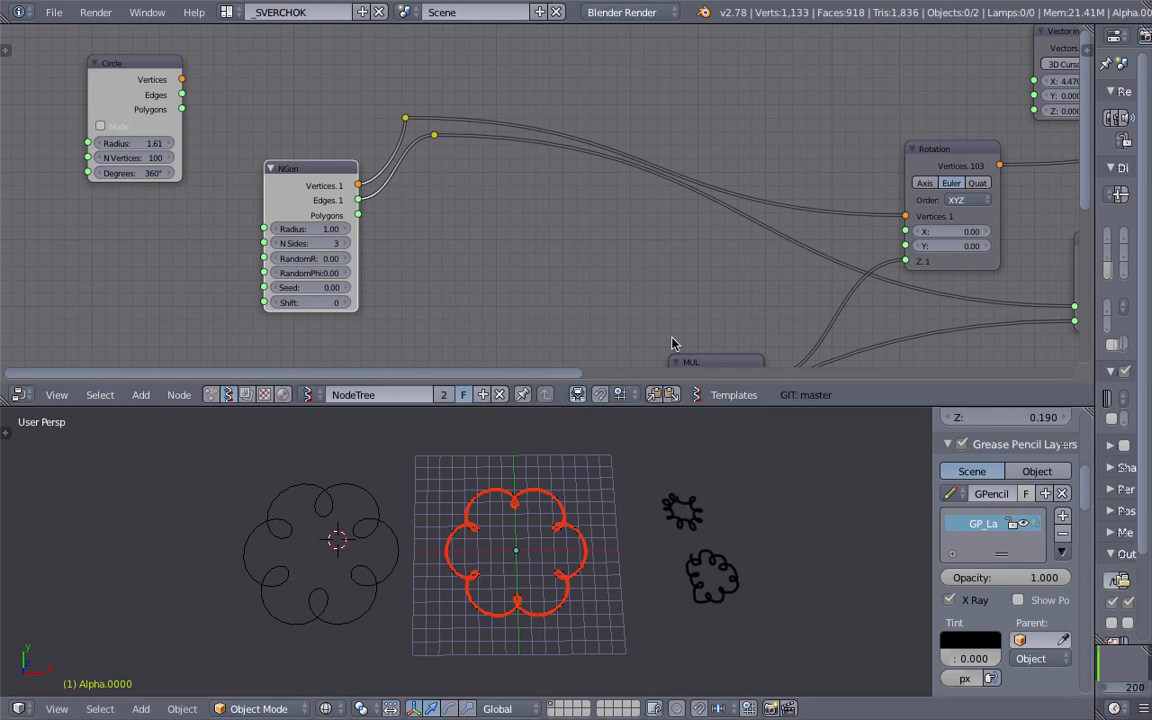
# Step: Hide the orange Viewer Draw preview fed by the UV Connection node
pyautogui.moveTo(739, 243); pyautogui.dragTo(652, 246, button='middle')
pyautogui.scroll(1, 420, 235)
pyautogui.scroll(-3, 580, 223)
pyautogui.moveTo(581, 224); pyautogui.dragTo(420, 212, button='middle')
pyautogui.moveTo(740, 238); pyautogui.dragTo(395, 214, button='middle')
pyautogui.moveTo(768, 244)
pyautogui.mouseDown(button='middle')
pyautogui.moveTo(544, 215)
pyautogui.moveTo(920, 246)
pyautogui.mouseUp(button='middle')
pyautogui.click(852, 162)
# Step: Set the NGon's radius to 0.2
pyautogui.moveTo(312, 193); pyautogui.dragTo(663, 225, button='middle')
pyautogui.moveTo(517, 195); pyautogui.dragTo(642, 212, button='middle')
pyautogui.scroll(1, 527, 218)
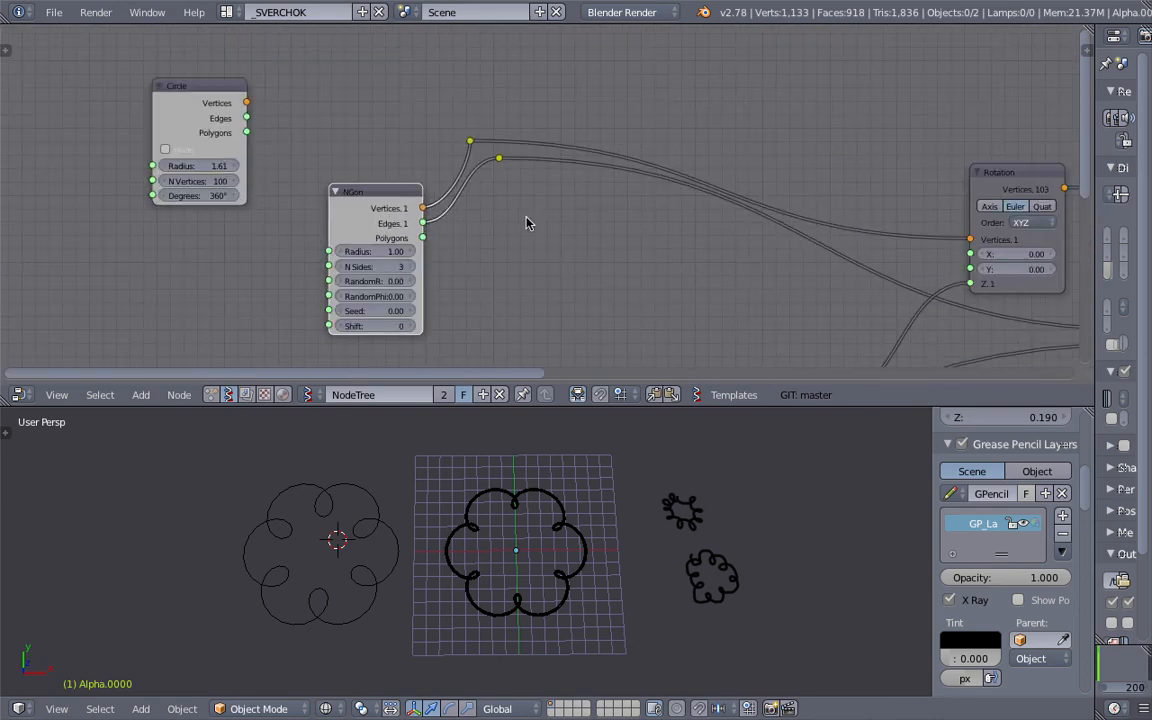
pyautogui.click(383, 252)
pyautogui.write('0.2')
pyautogui.press('Return')
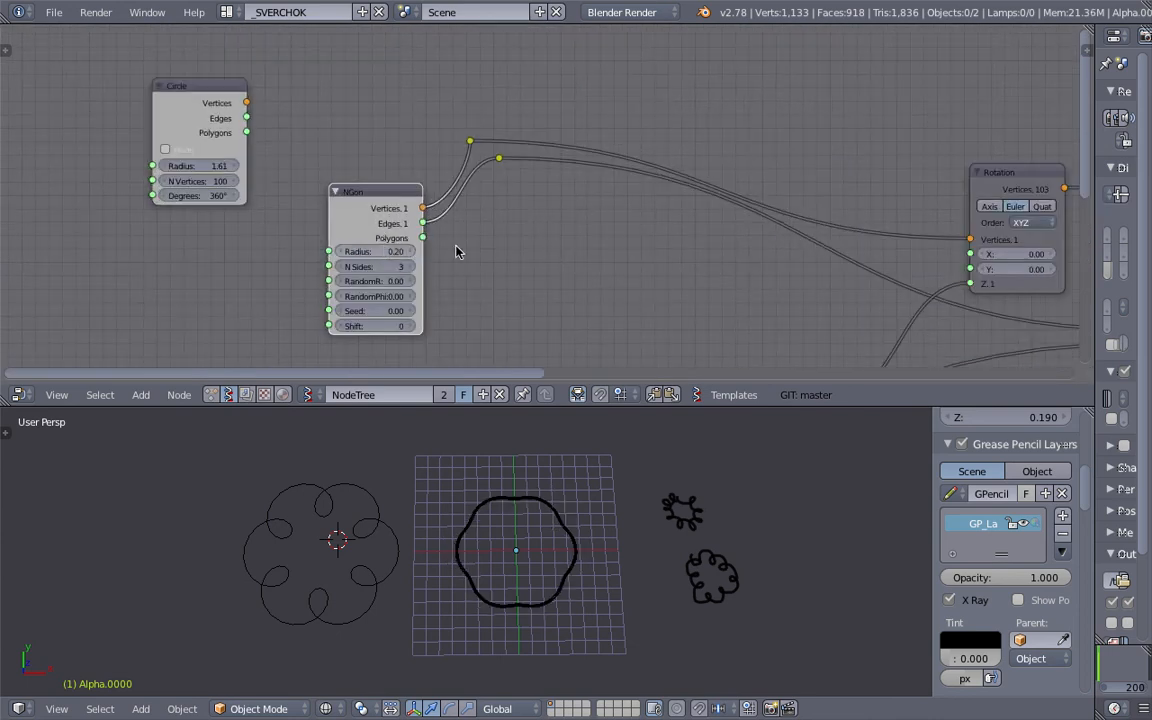
# Step: Adjust the NGon to 15 sides with a RandomPhi of 2.76, keeping RandomR at 0
pyautogui.moveTo(674, 217); pyautogui.dragTo(625, 205, button='middle')
pyautogui.moveTo(327, 240); pyautogui.dragTo(421, 272)
pyautogui.moveTo(346, 269); pyautogui.dragTo(494, 284)
pyautogui.moveTo(347, 270); pyautogui.dragTo(260, 270)
# Step: Show the Viewer Draw preview fed by the Move node and inspect all the rotated NGon copies
pyautogui.moveTo(735, 256); pyautogui.dragTo(412, 268, button='middle')
pyautogui.moveTo(585, 228); pyautogui.dragTo(342, 181, button='middle')
pyautogui.moveTo(476, 203)
pyautogui.mouseDown(button='middle')
pyautogui.moveTo(419, 208)
pyautogui.moveTo(261, 147)
pyautogui.mouseUp(button='middle')
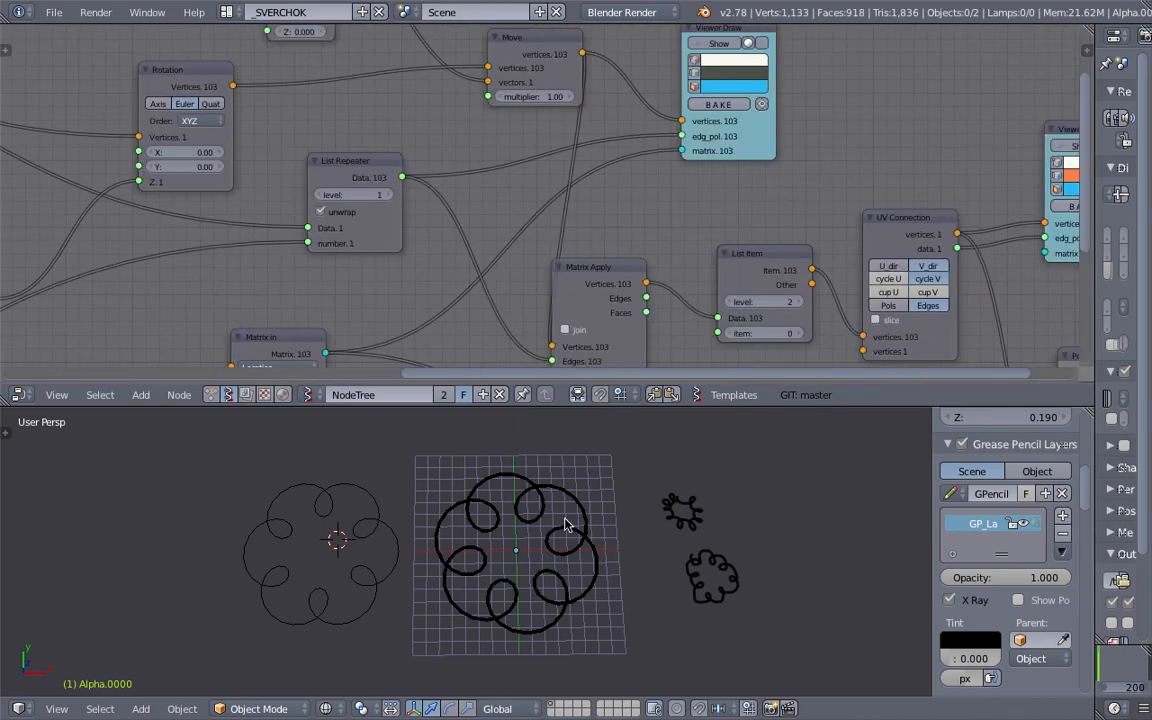
pyautogui.moveTo(638, 165); pyautogui.dragTo(634, 201, button='middle')
pyautogui.moveTo(440, 236)
pyautogui.mouseDown(button='middle')
pyautogui.moveTo(480, 260)
pyautogui.moveTo(423, 234)
pyautogui.moveTo(470, 258)
pyautogui.mouseUp(button='middle')
pyautogui.moveTo(381, 193); pyautogui.dragTo(463, 197, button='middle')
pyautogui.scroll(-1, 642, 212)
pyautogui.click(852, 144)
pyautogui.click(852, 144)
pyautogui.click(852, 144)
pyautogui.scroll(4, 690, 520)
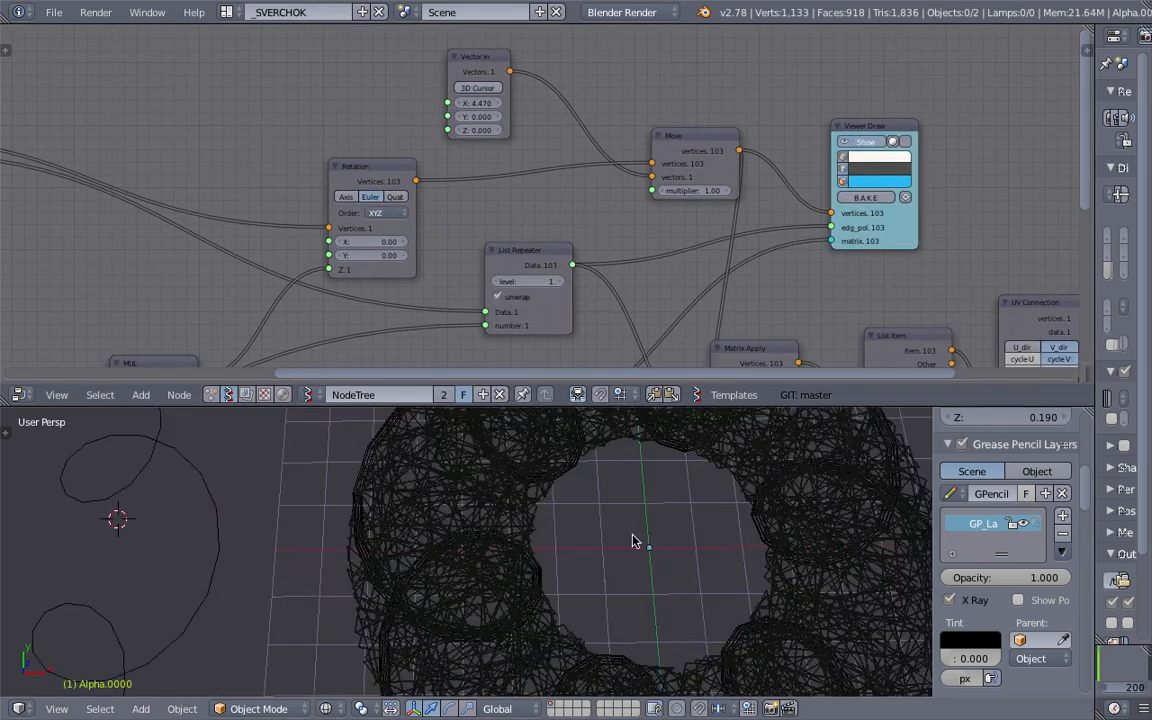
pyautogui.scroll(-2, 622, 576)
pyautogui.scroll(5, 643, 548)
pyautogui.scroll(-4, 656, 561)
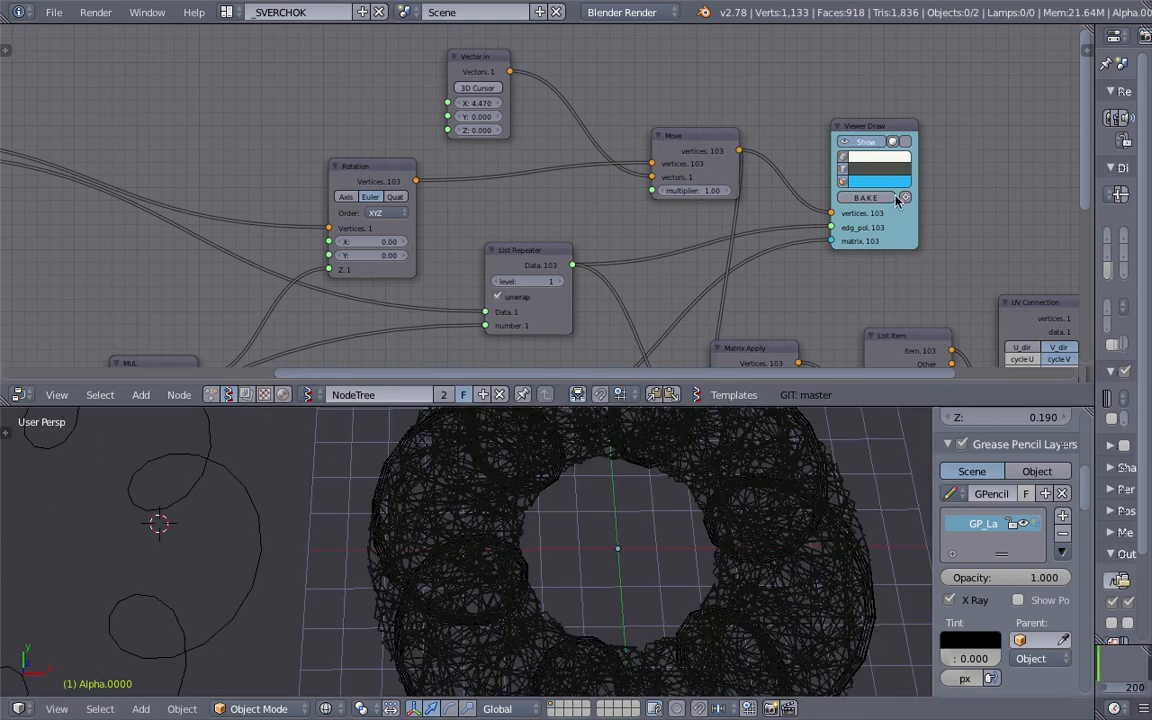
# Step: Change the edge colour of the Viewer Draw fed by the Move node to bright yellow
pyautogui.click(880, 170)
pyautogui.moveTo(880, 237); pyautogui.dragTo(862, 255)
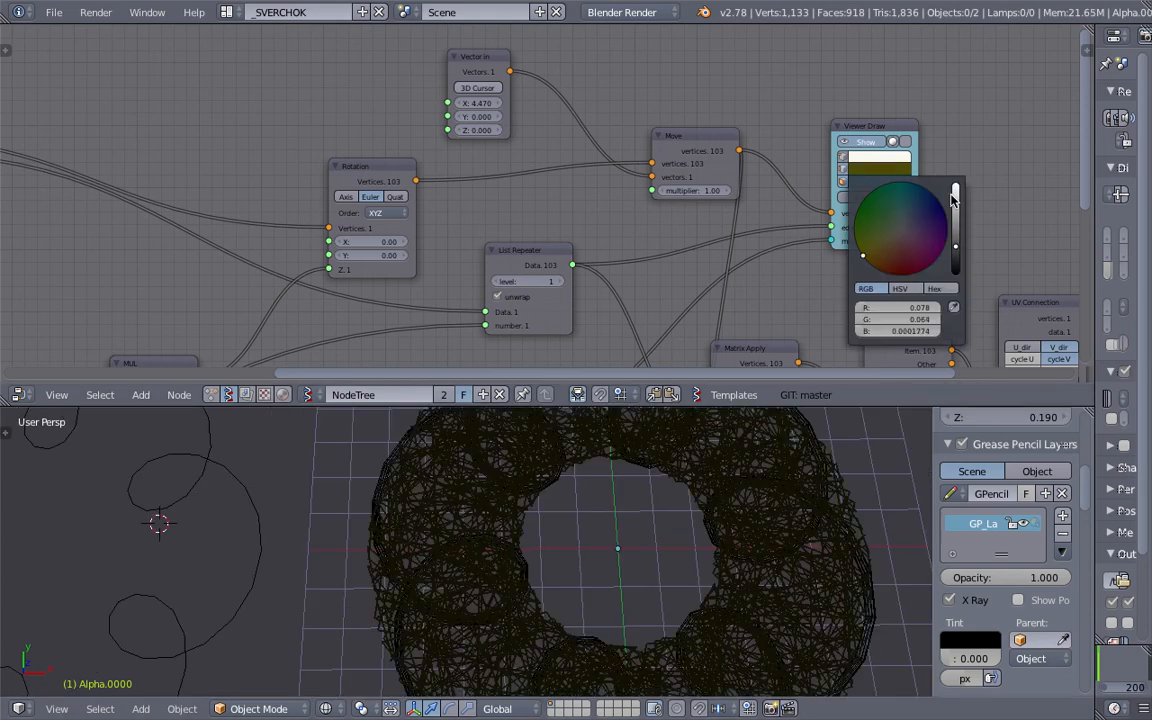
pyautogui.moveTo(956, 246); pyautogui.dragTo(956, 192)
pyautogui.scroll(-3, 560, 545)
pyautogui.keyDown('shift'); pyautogui.moveTo(480, 545); pyautogui.dragTo(515, 533, button='middle'); pyautogui.keyUp('shift')
# Step: Set the NGon's radius to 1 and vary its parameters to try another shape in the yellow preview
pyautogui.moveTo(24, 204); pyautogui.dragTo(483, 169, button='middle')
pyautogui.click(474, 219)
pyautogui.write('1')
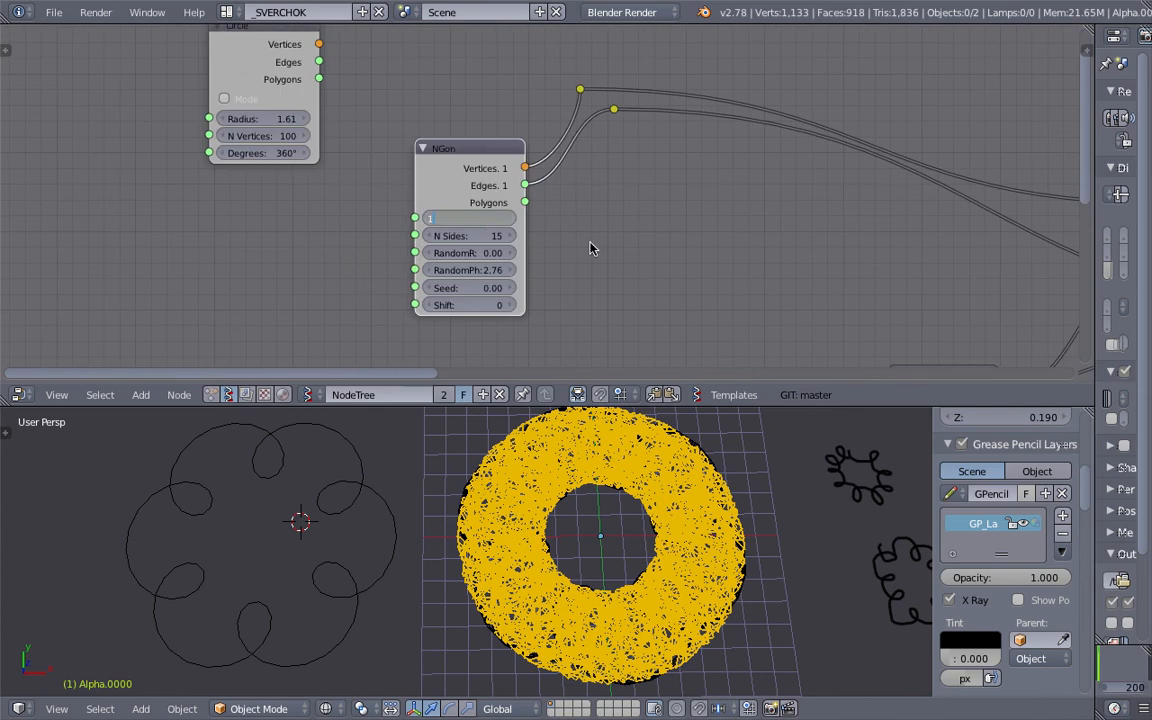
pyautogui.press('Return')
pyautogui.moveTo(488, 220); pyautogui.dragTo(545, 288)
pyautogui.scroll(-1, 665, 600)
pyautogui.moveTo(664, 596); pyautogui.dragTo(684, 594, button='middle')
pyautogui.scroll(-4, 696, 324)
# Step: Fit the whole node tree in view and move the NGon node closer to the Circle node
pyautogui.moveTo(696, 324); pyautogui.dragTo(371, 308, button='middle')
pyautogui.moveTo(700, 254)
pyautogui.mouseDown(button='middle')
pyautogui.moveTo(435, 216)
pyautogui.moveTo(365, 229)
pyautogui.mouseUp(button='middle')
pyautogui.scroll(-3, 329, 180)
pyautogui.scroll(-2, 345, 190)
pyautogui.press('Home')
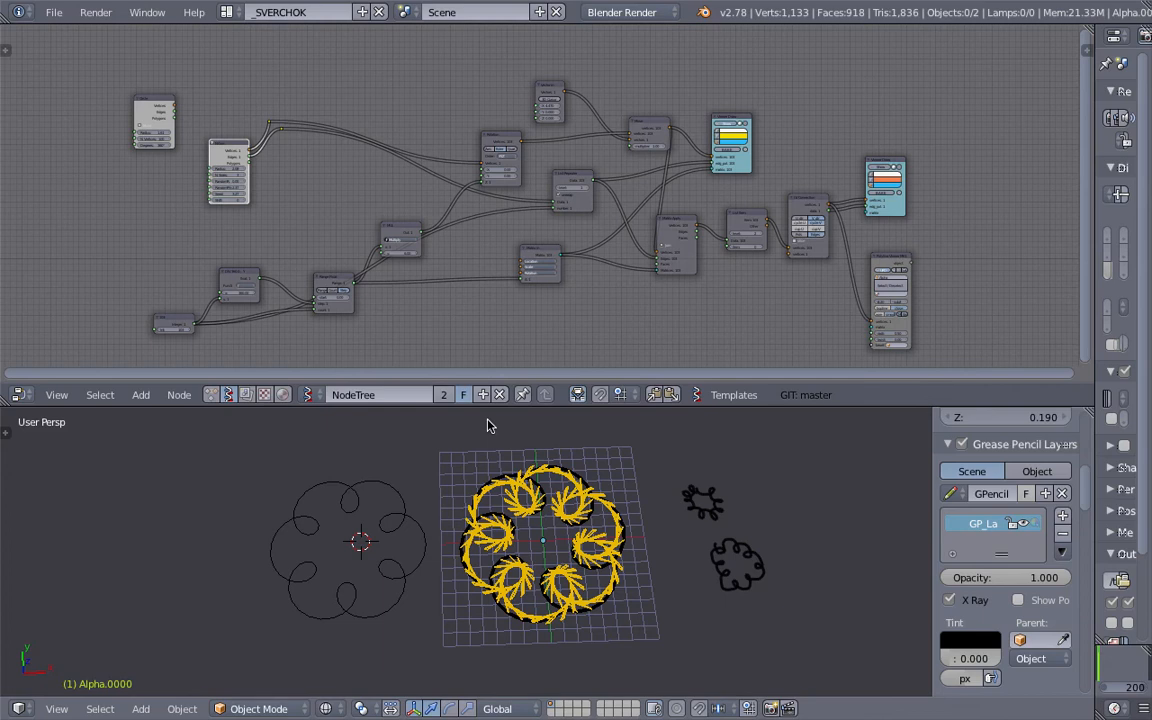
pyautogui.press('Home')
pyautogui.moveTo(277, 158); pyautogui.dragTo(264, 142)
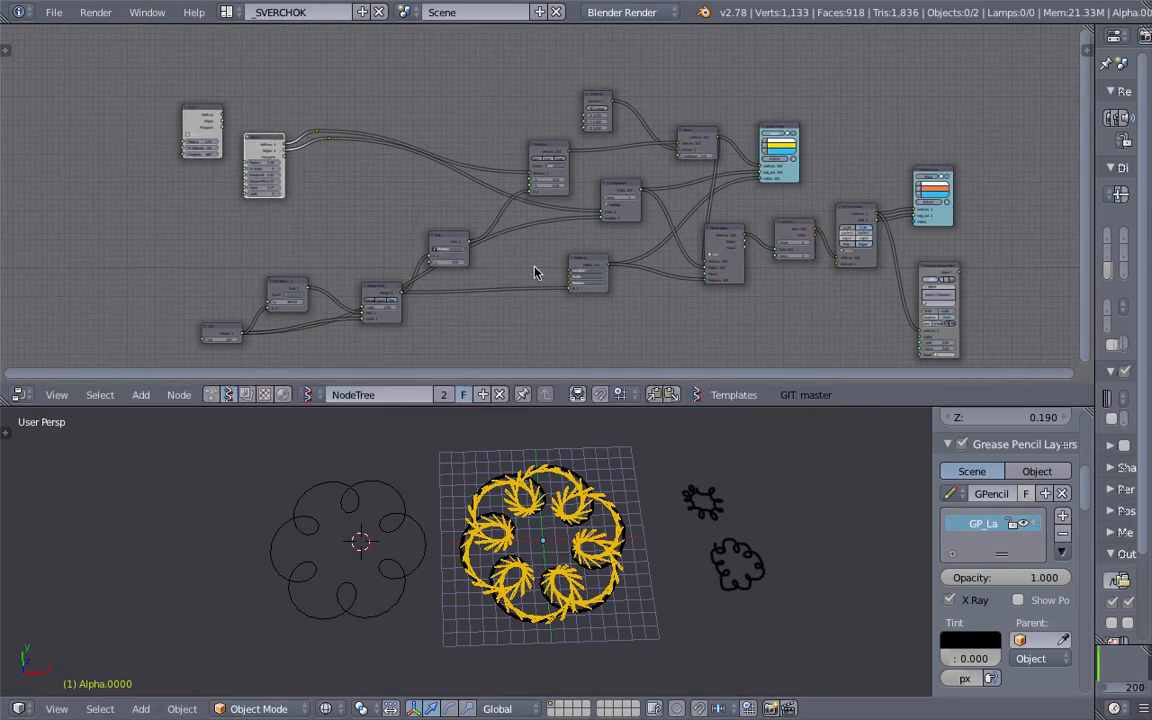